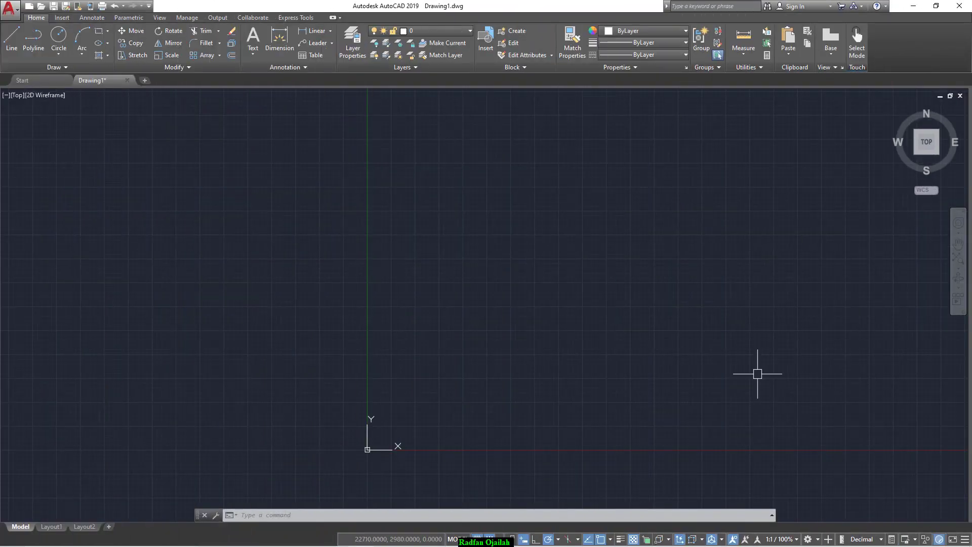
Set the model space limits with the lower corner at 0,0 and the upper corner at 100,100
type("LINE")
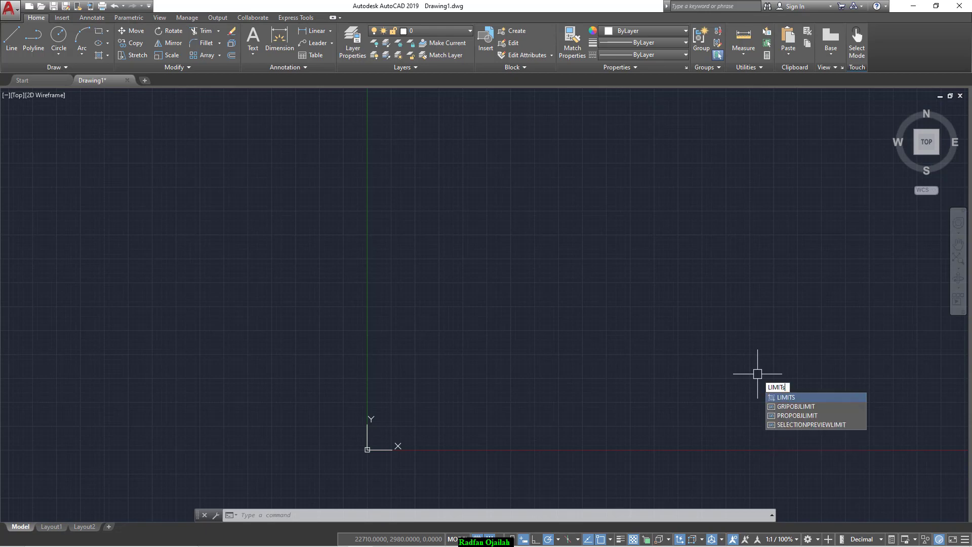
key("Escape")
type("LIMITS")
key("Return")
type("0")
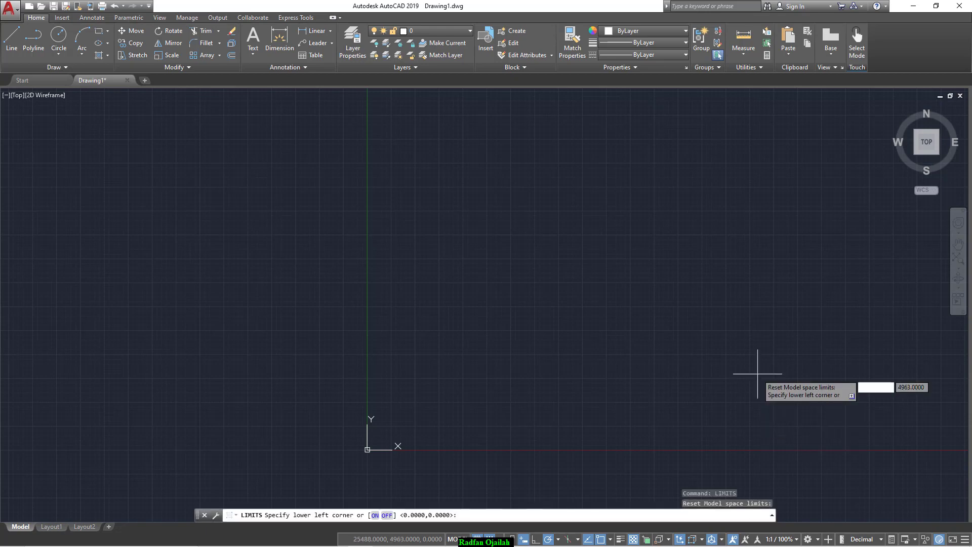
type(",0")
key("Return")
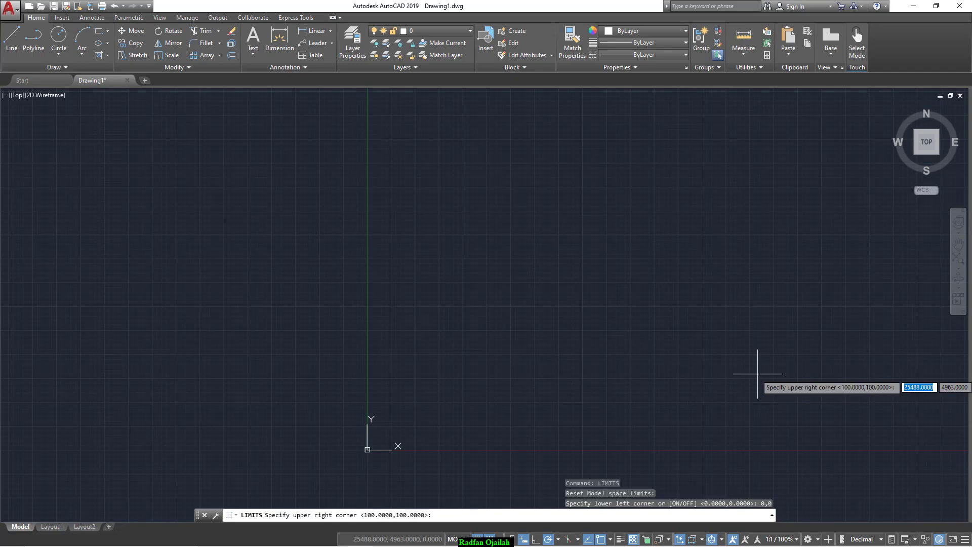
type("100")
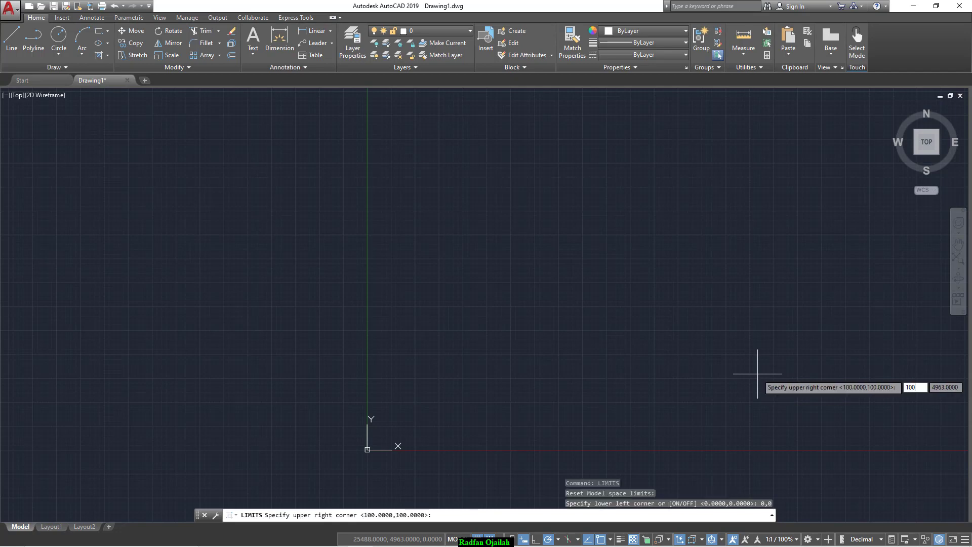
type(",100")
key("Return")
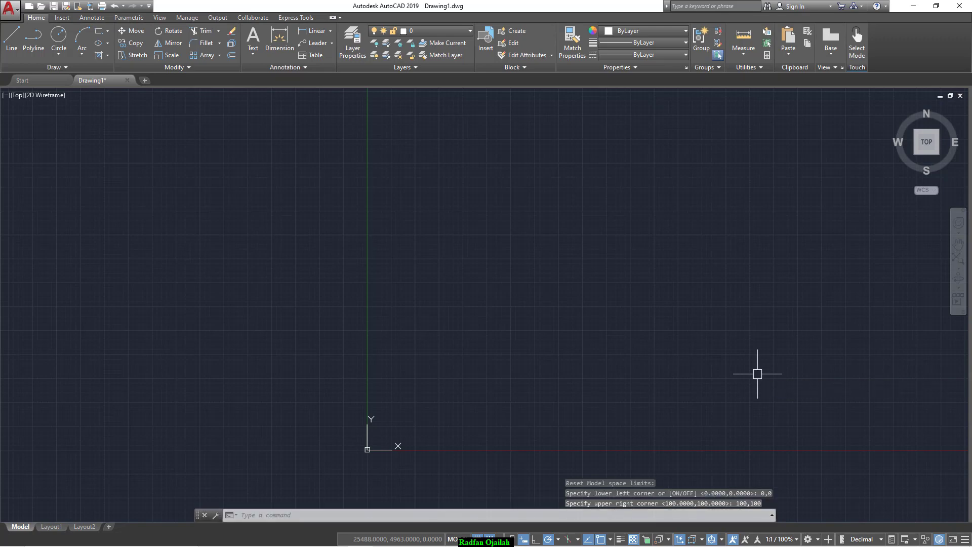
Zoom All to fit the view to the drawing limits
type("z")
key("Return")
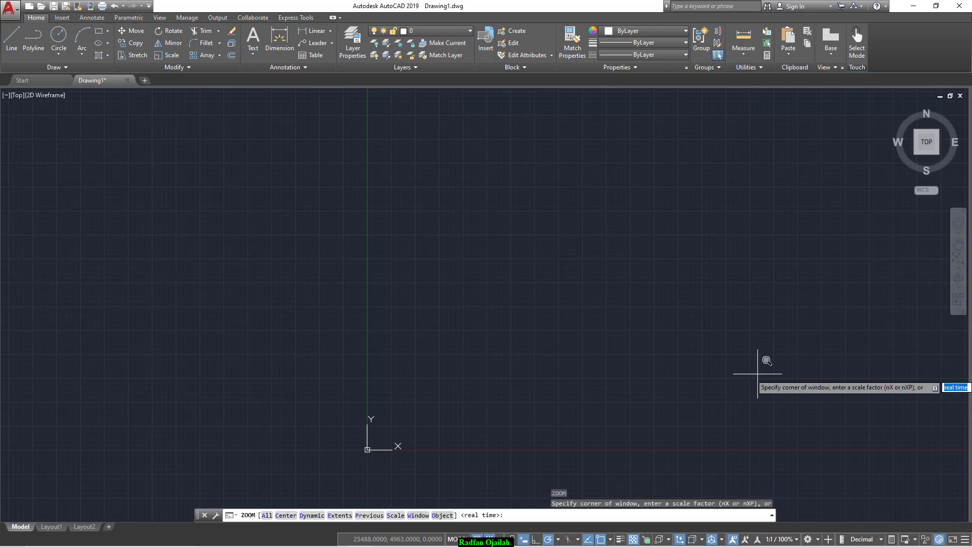
type("a")
key("Return")
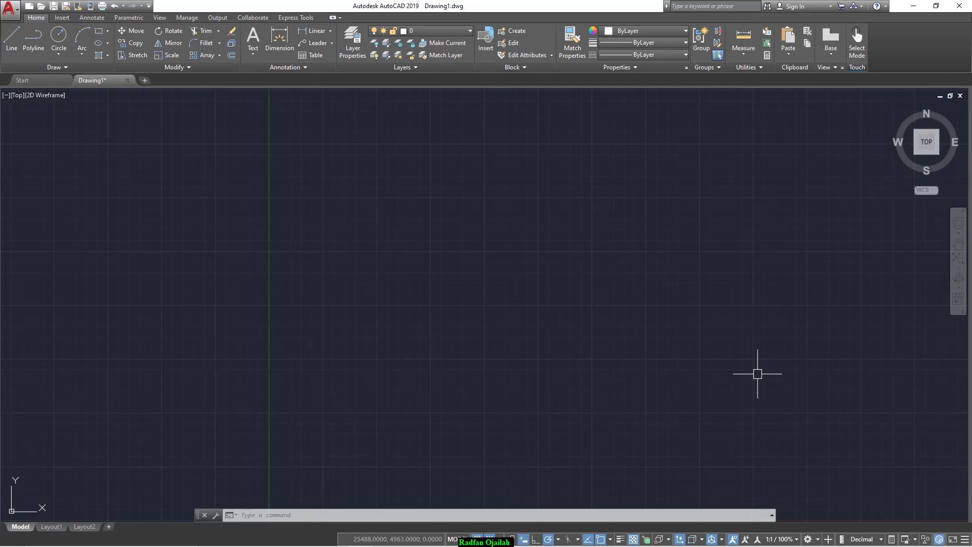
Set up isometric drafting with SNAPSTYL at 1, the grid display off and the top isoplane active
type("MAPSTYL")
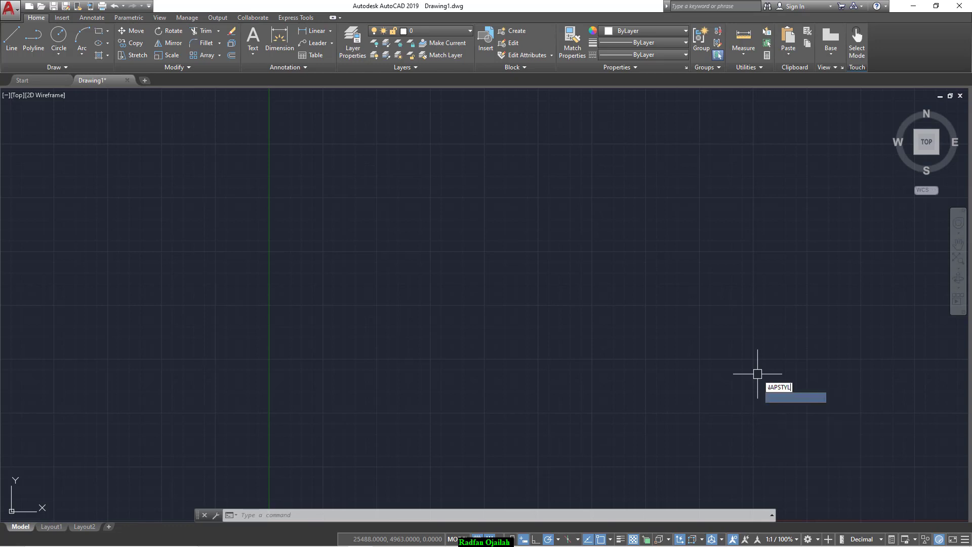
key("Return")
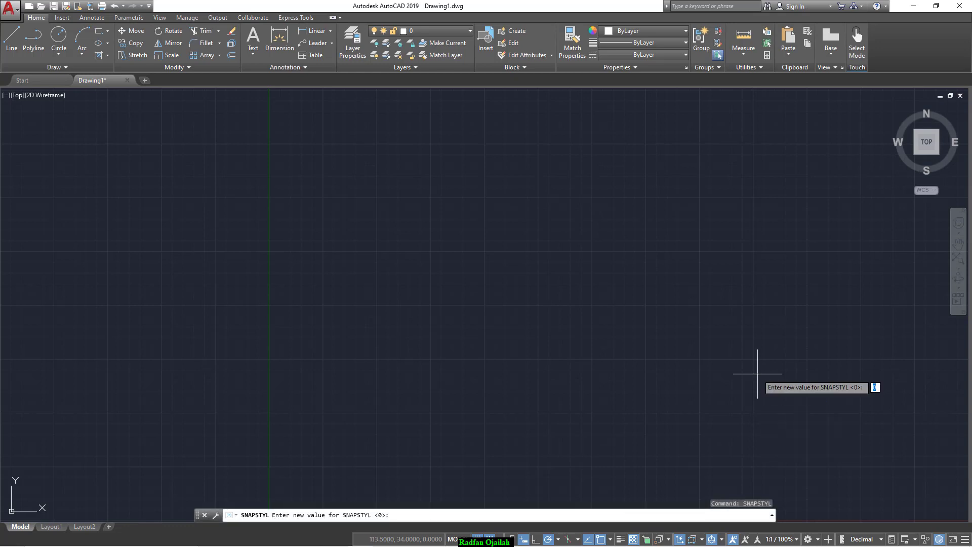
type("1")
key("Return")
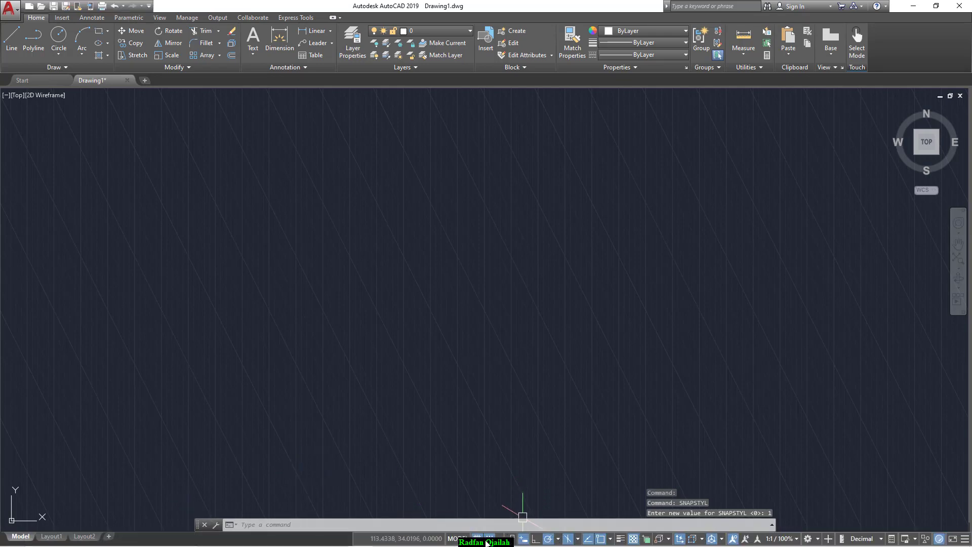
left_click(476, 539)
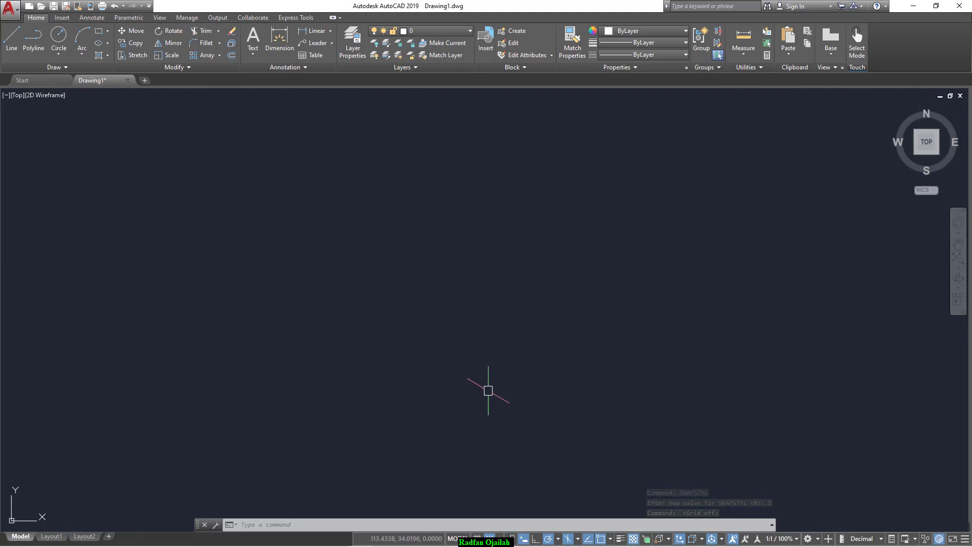
mouse_move(405, 543)
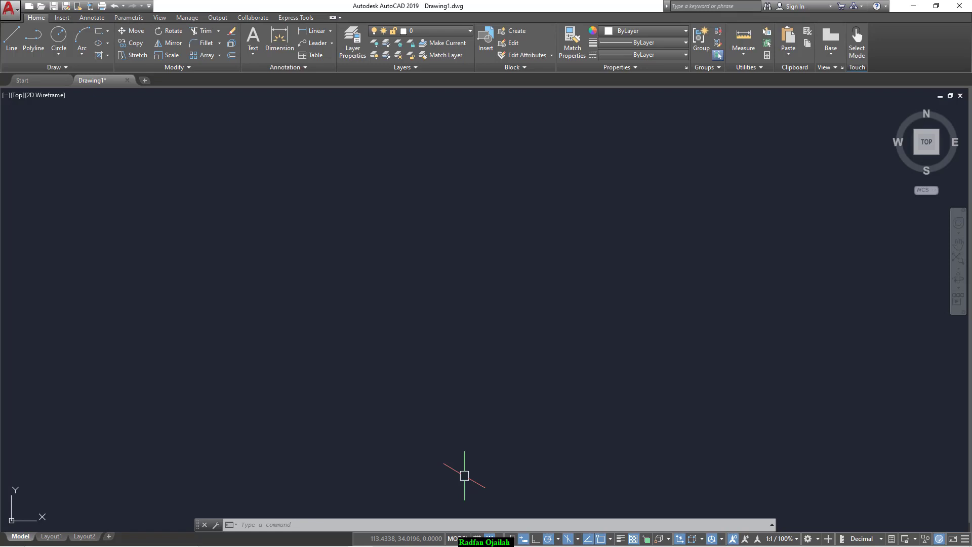
key("F5")
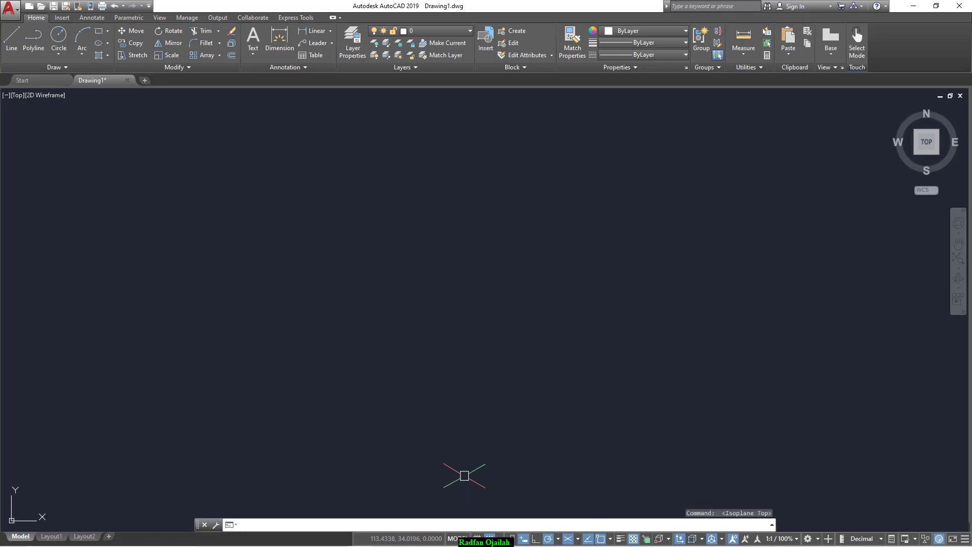
type("L")
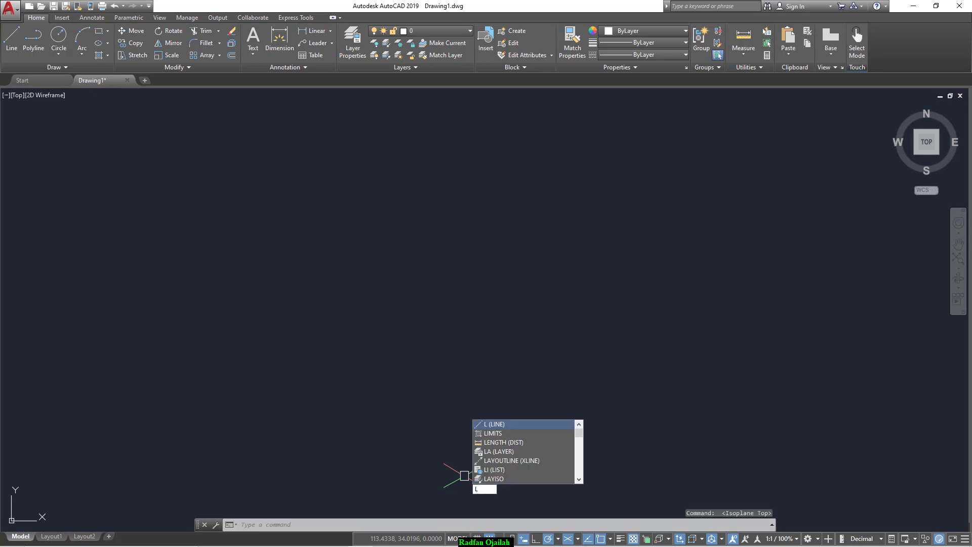
key("Return")
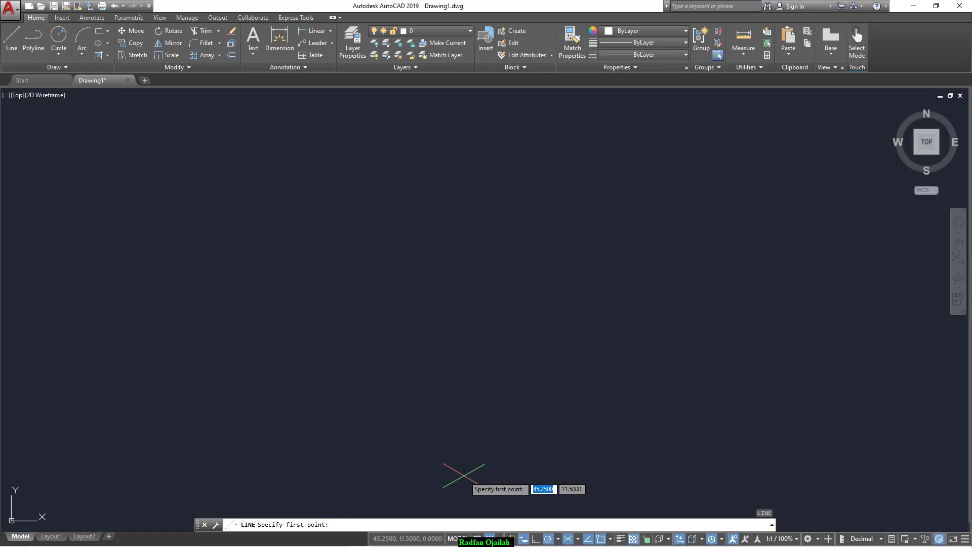
left_click(429, 415)
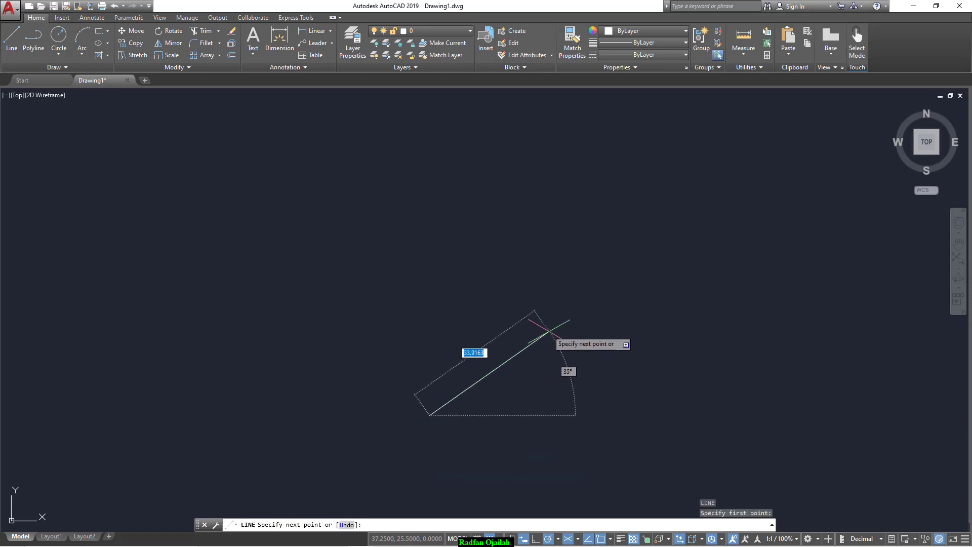
key("Escape")
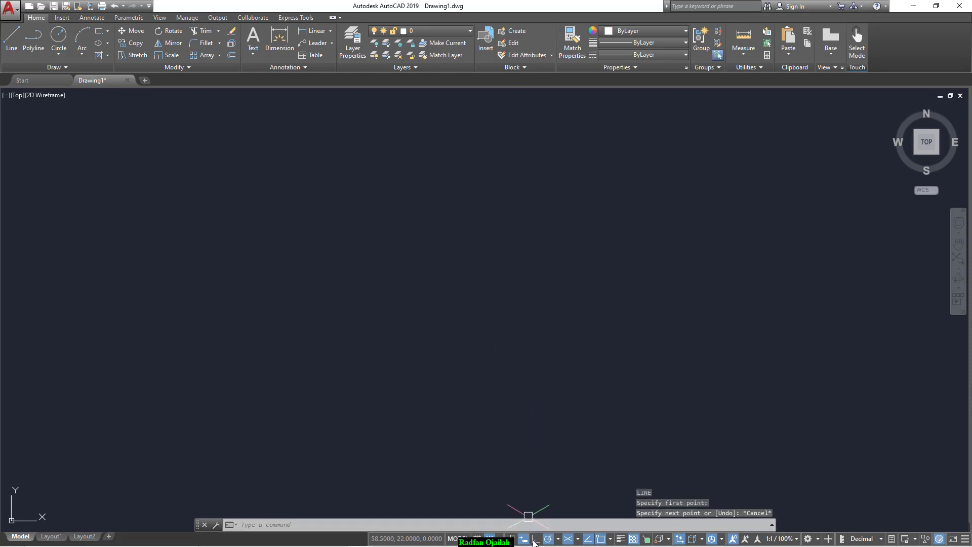
With Ortho on, draw a 33-unit line at 30°, then a 28-unit vertical line up from its end in the right isoplane
left_click(535, 540)
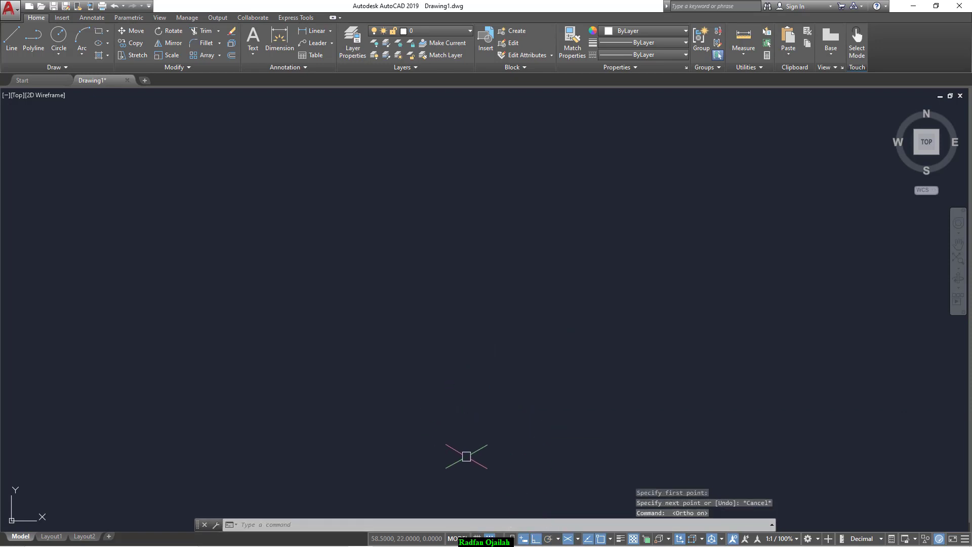
type("l")
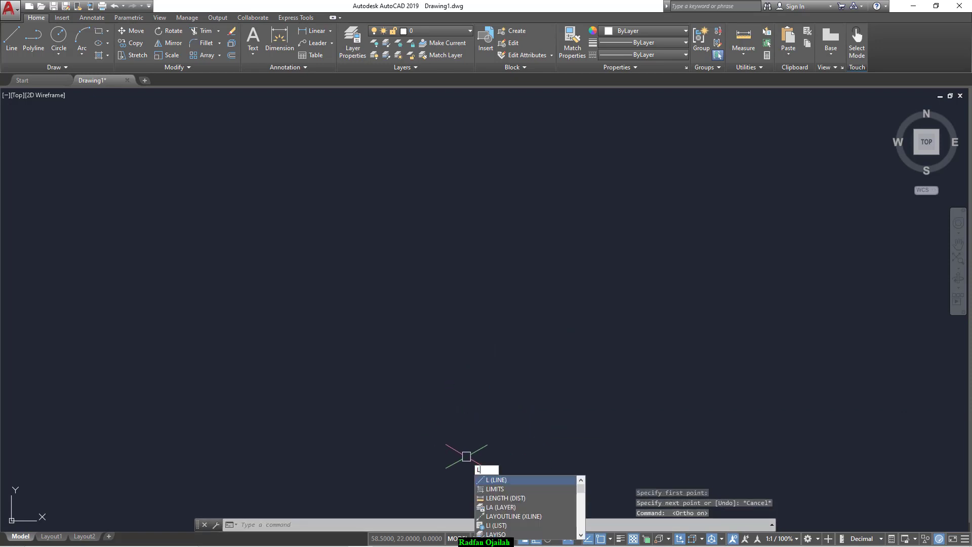
key("Return")
left_click(466, 456)
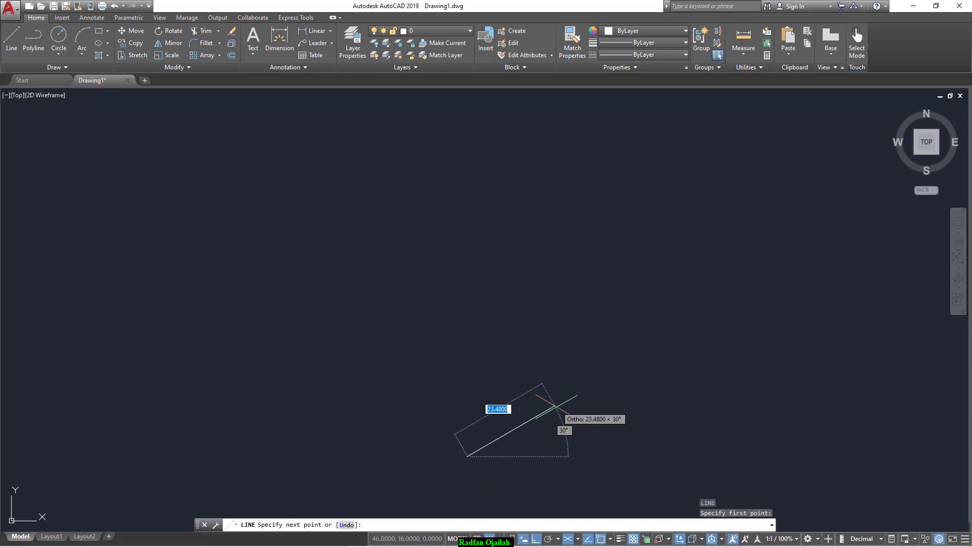
type("33")
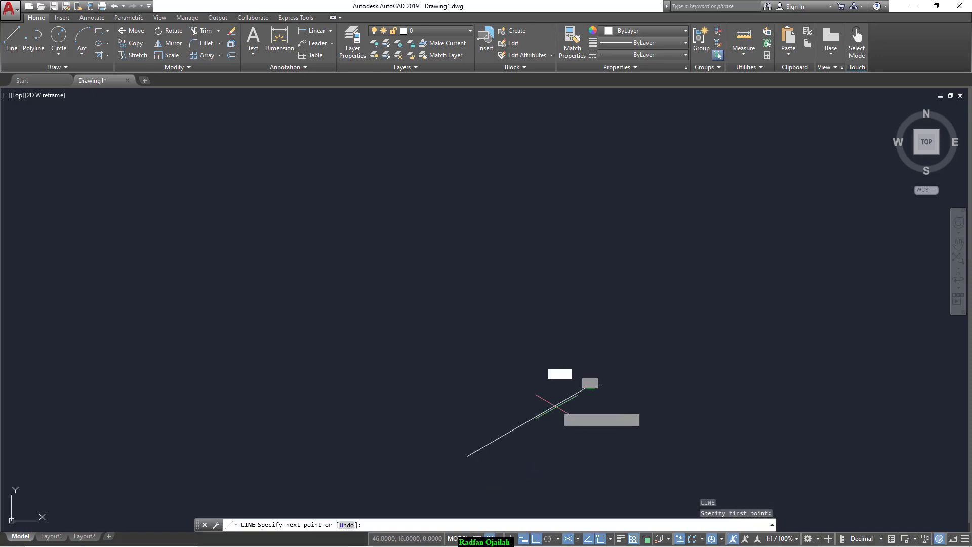
key("Return")
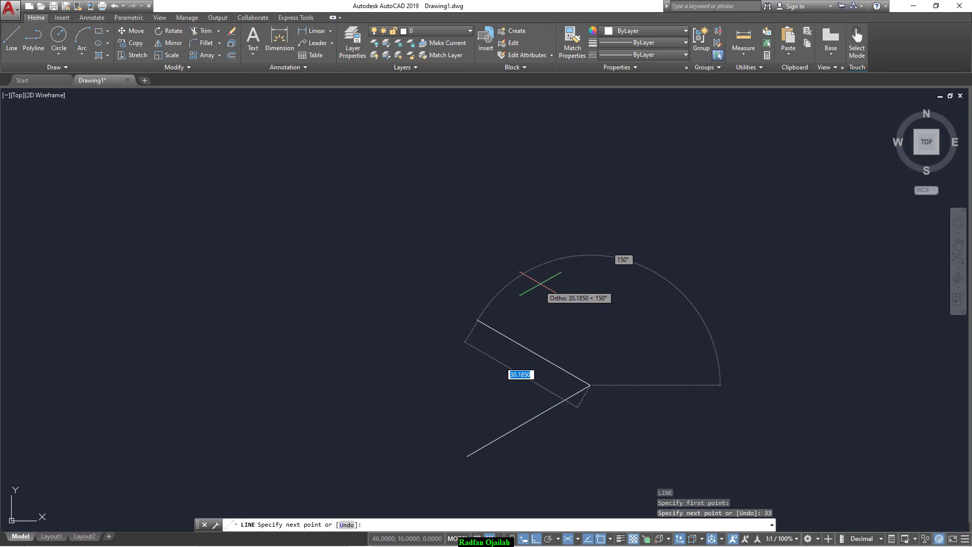
key("F5")
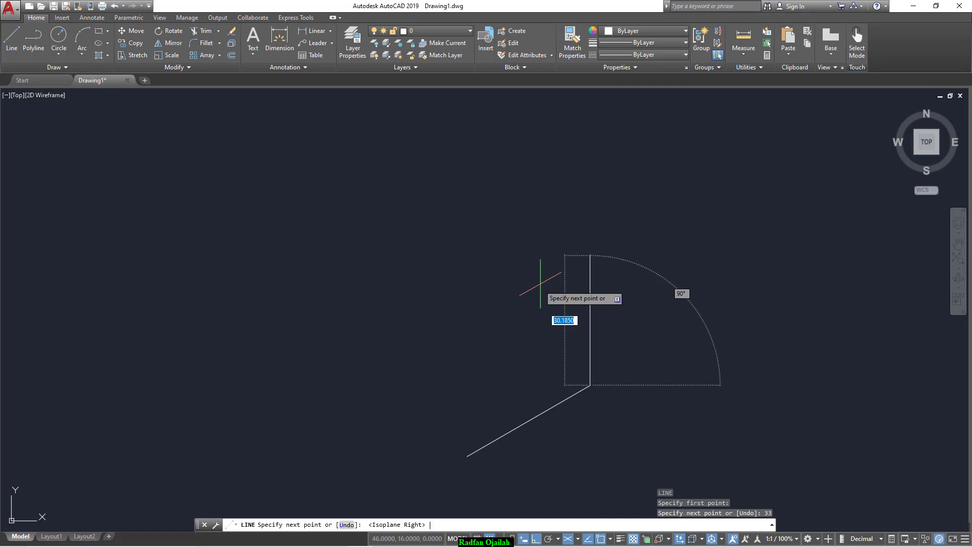
type("28")
key("Return")
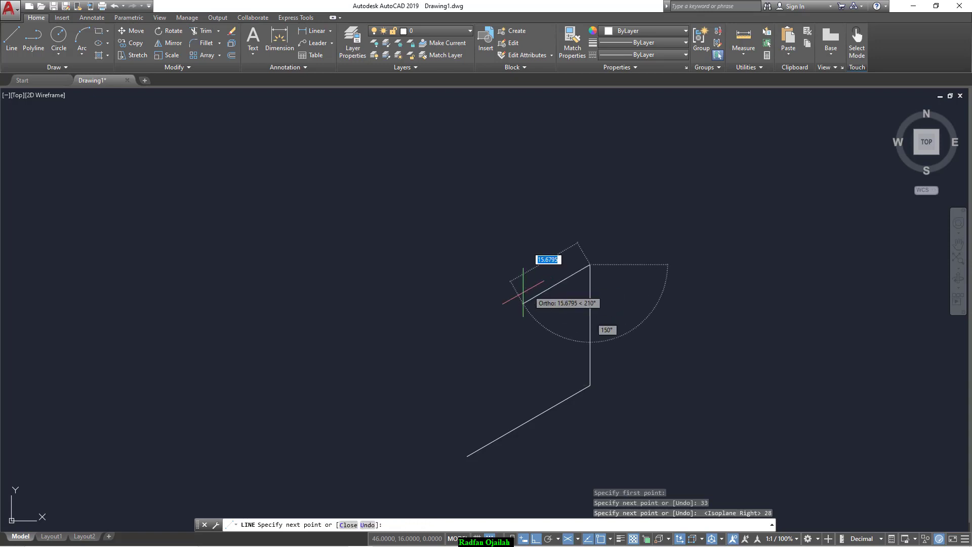
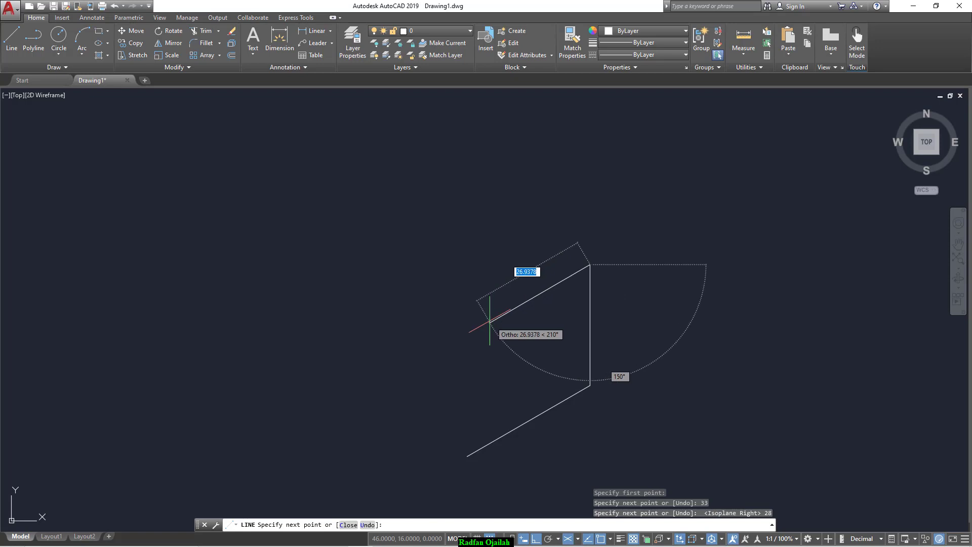
Continue the outline from the top of the vertical edge at 210° with consecutive segments of 8, 10 and 4 units
type("8")
key("Return")
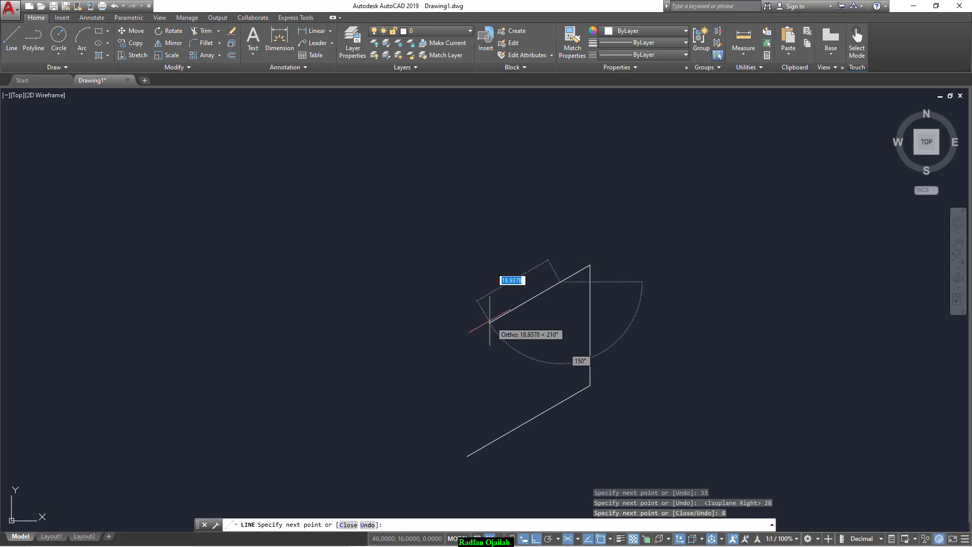
type("1")
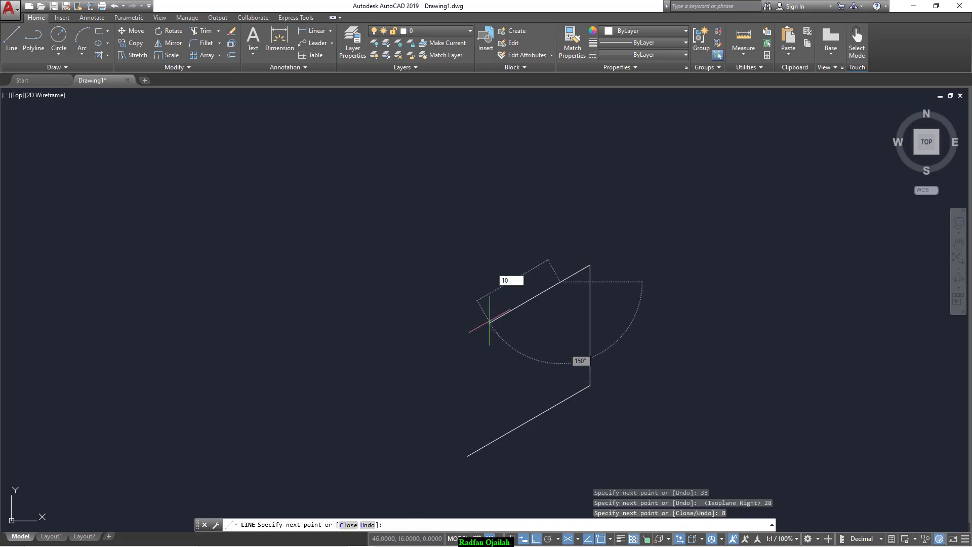
type("0")
key("Return")
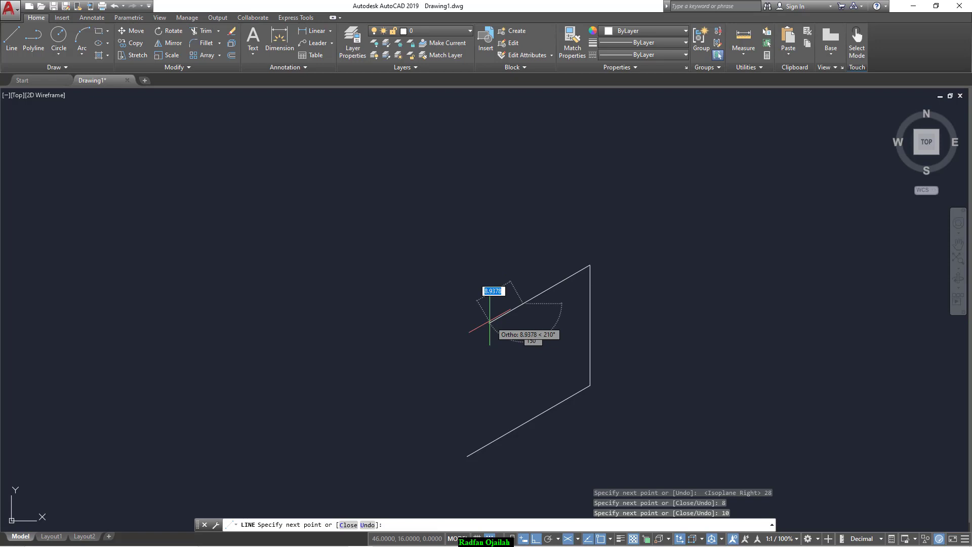
key("BackSpace")
type("4")
key("Return")
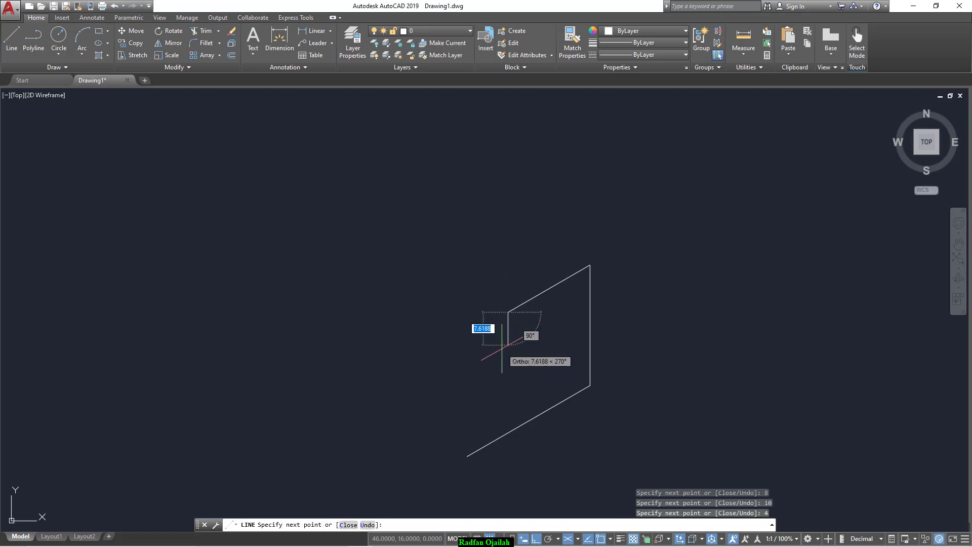
Continue the outline 10 units down, 4 units at 30° and 12 units down, ending with a freehand segment at 210° above the lower edge
type("10")
key("Return")
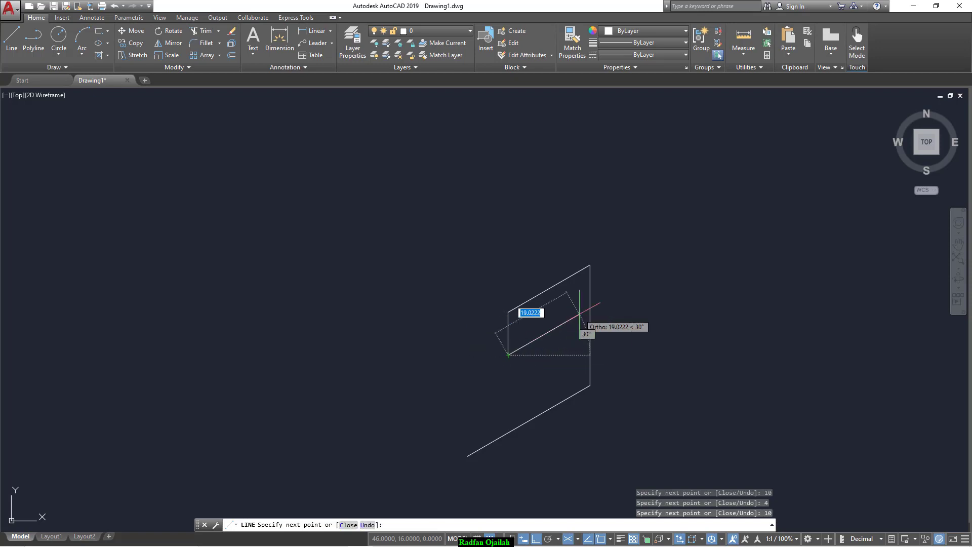
type("4")
key("Return")
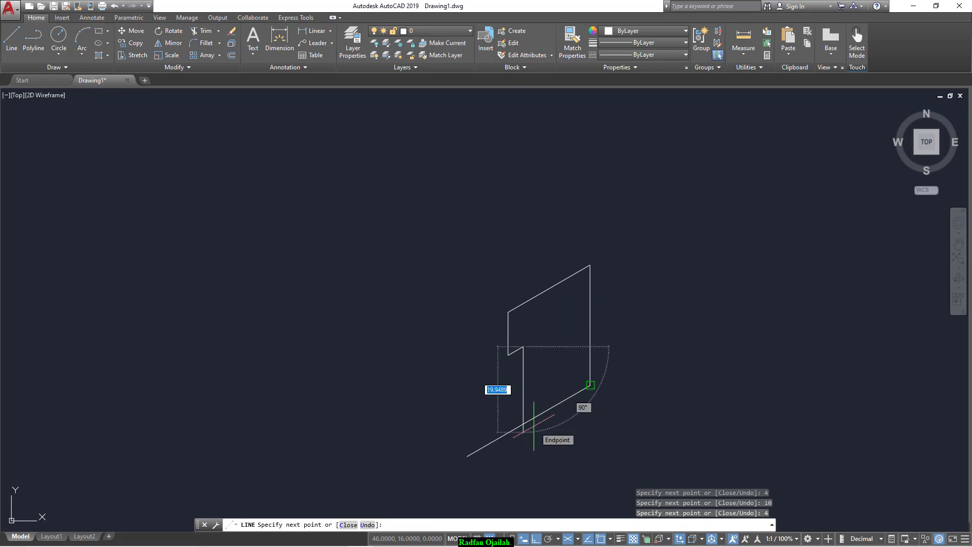
type("12")
key("Return")
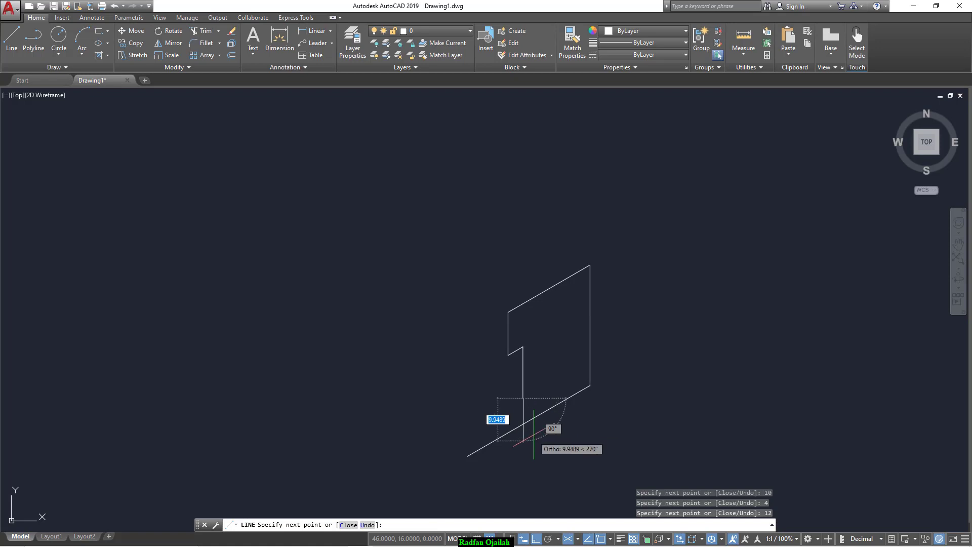
left_click(428, 438)
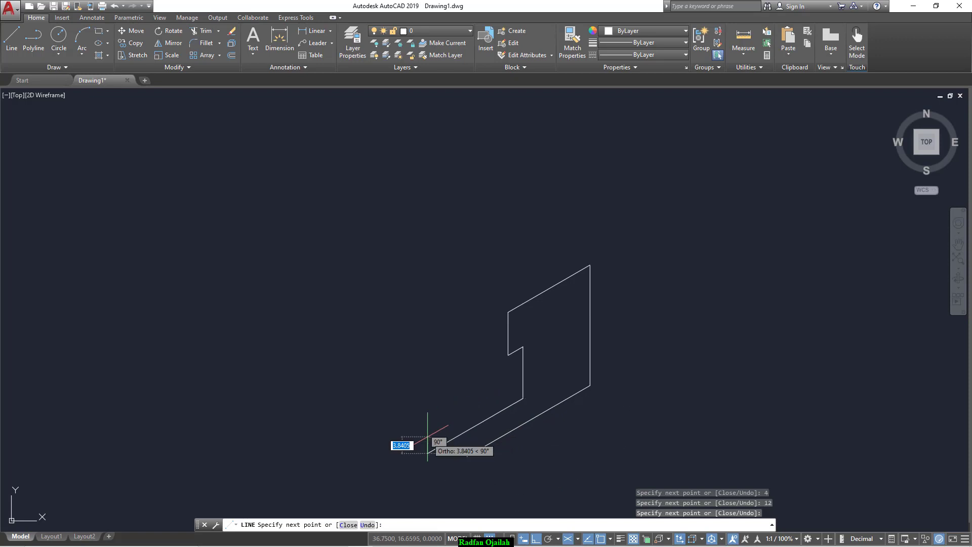
key("Escape")
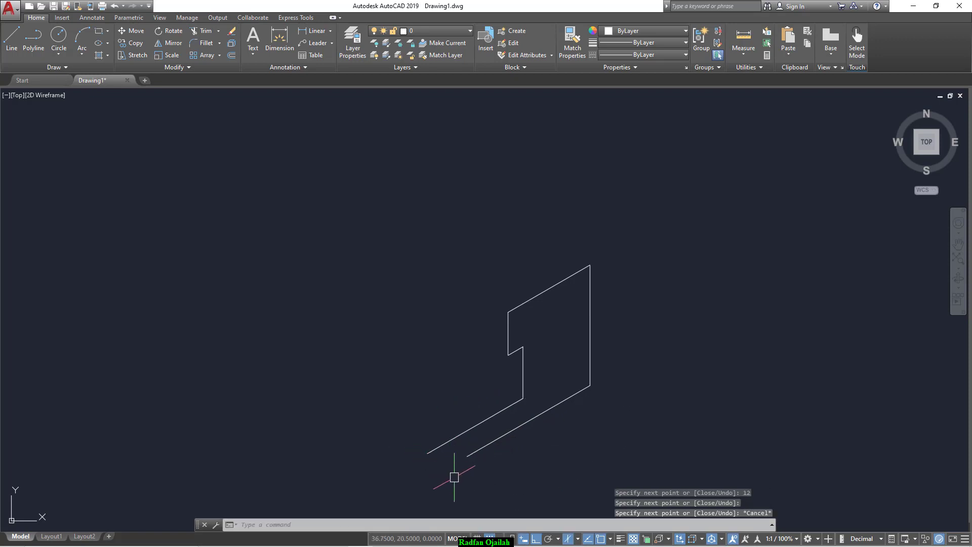
Draw a vertical line upward from the open end of the lower edge, crossing the overhanging edge above it
key("space")
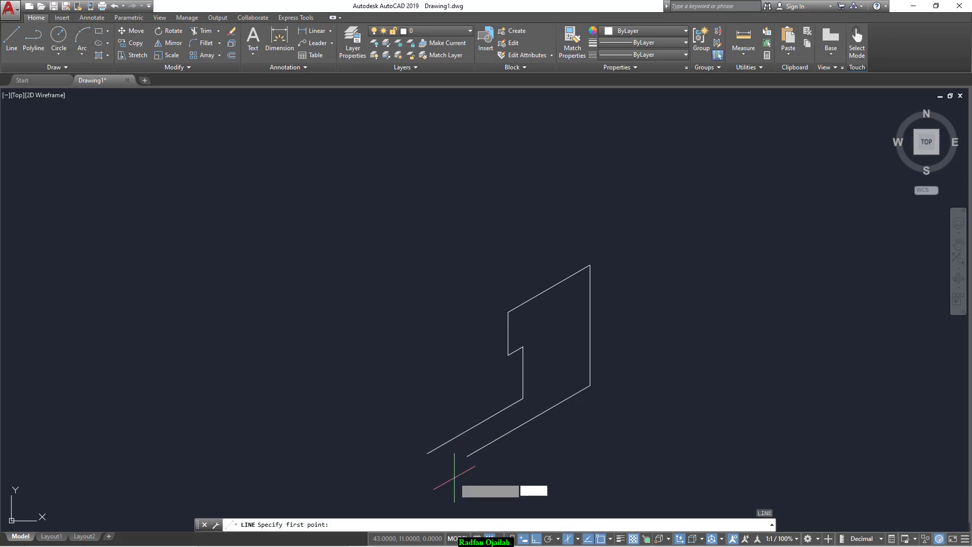
left_click(467, 456)
left_click(456, 399)
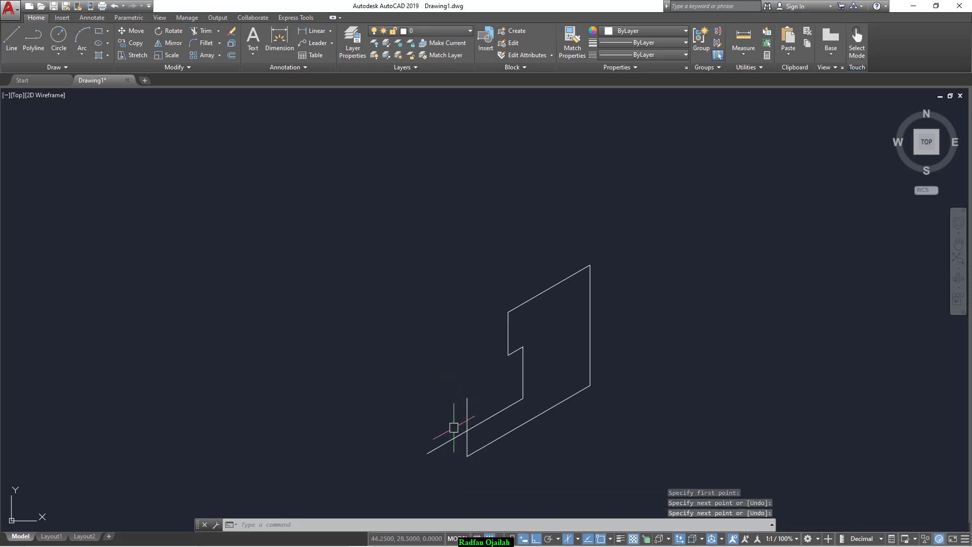
Trim the vertical line and the overhanging upper edge at their crossing, and delete the short vertical piece that remains
type("tr")
key("Return")
key("Return")
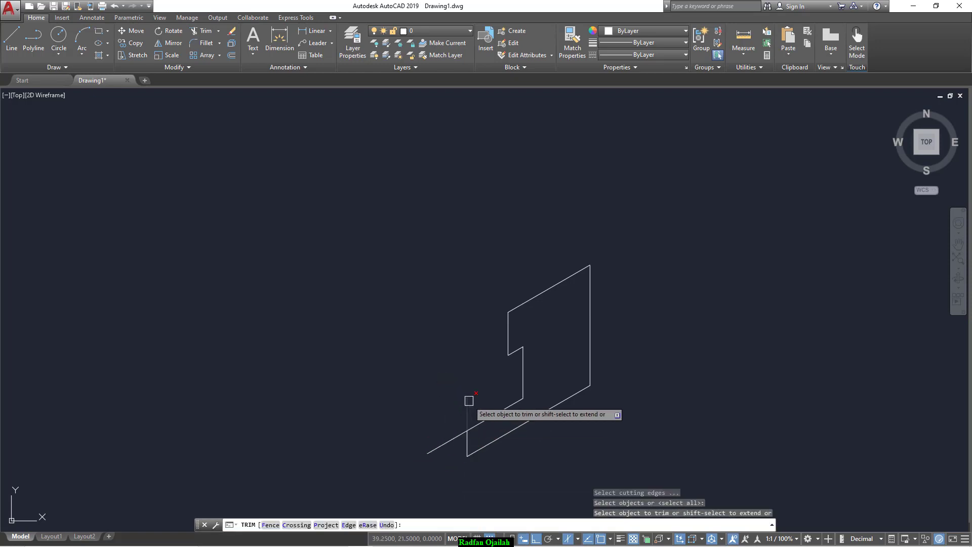
left_click(469, 400)
left_click(441, 444)
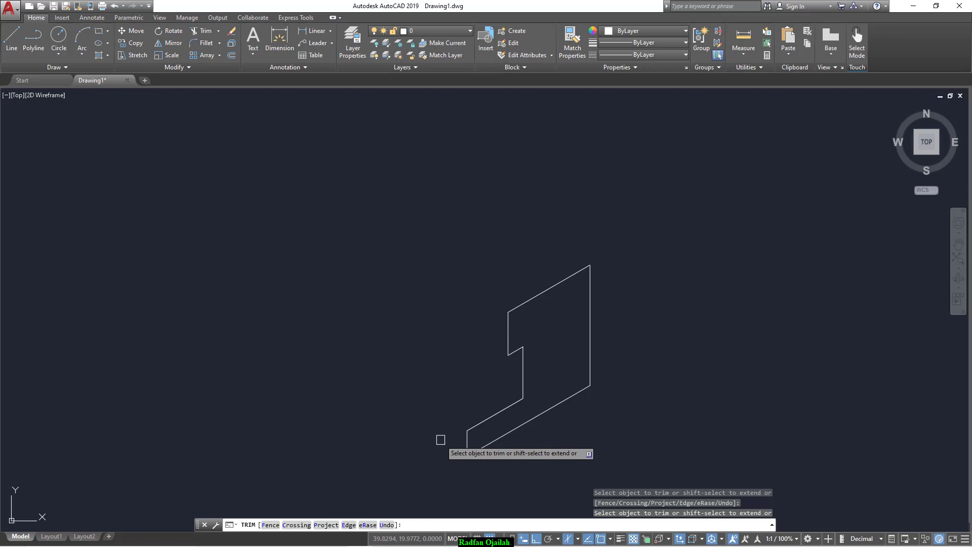
key("Escape")
left_click(466, 443)
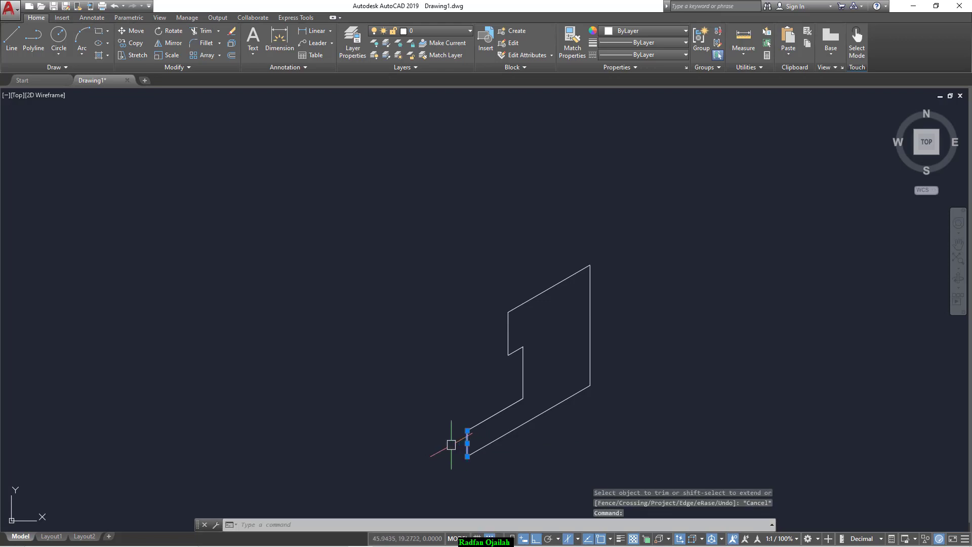
key("Delete")
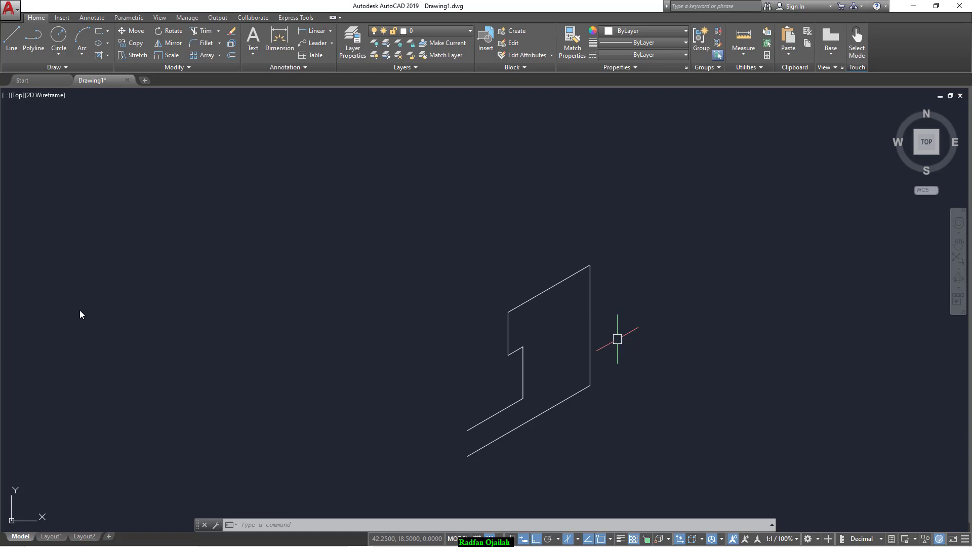
Draw an isocircle in the right isoplane, centred on the midpoint of the 28-unit vertical edge and passing through its lower end
left_click(108, 47)
left_click(99, 85)
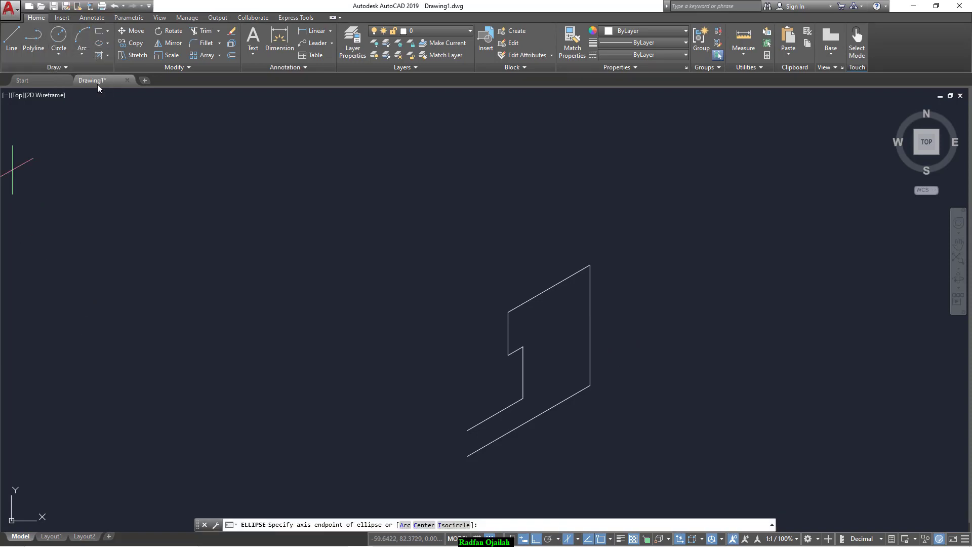
left_click(452, 525)
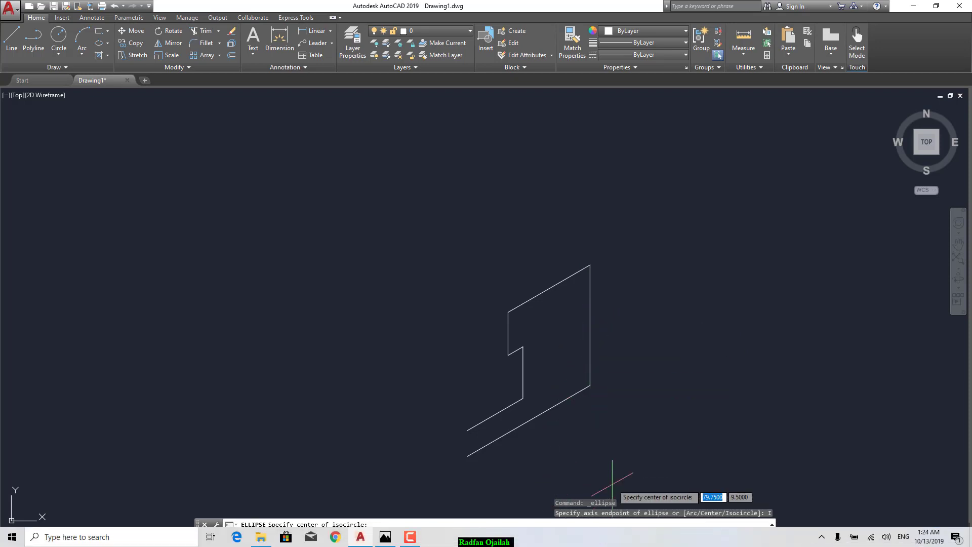
left_click(611, 539)
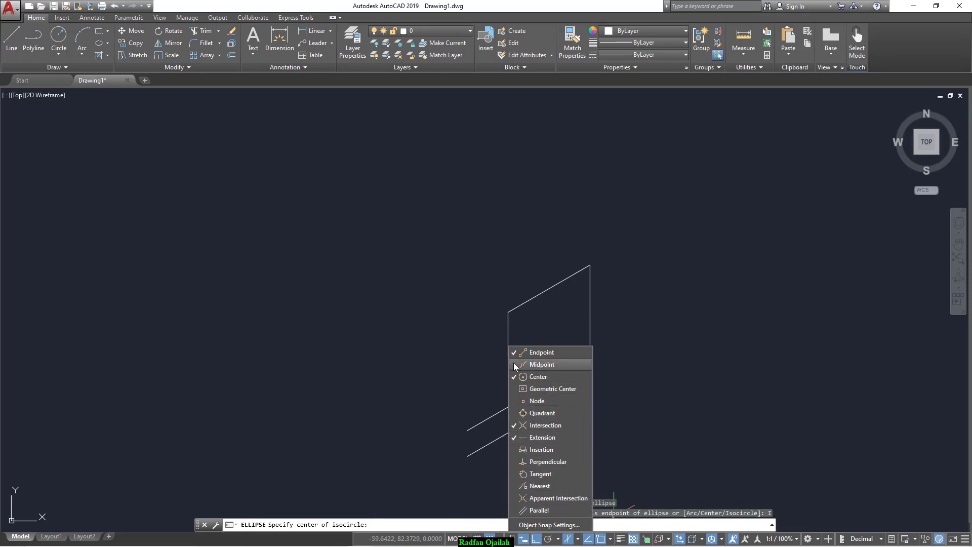
left_click(479, 479)
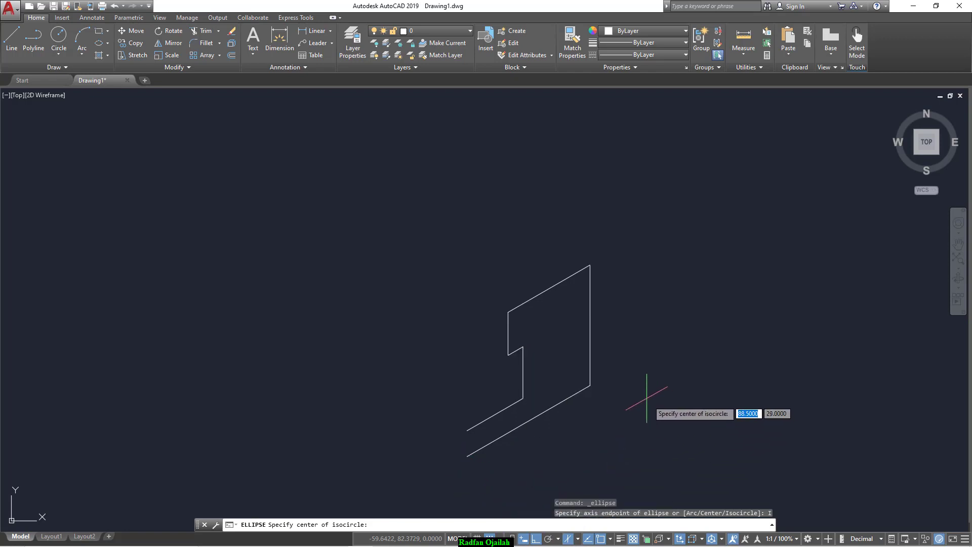
left_click(589, 325)
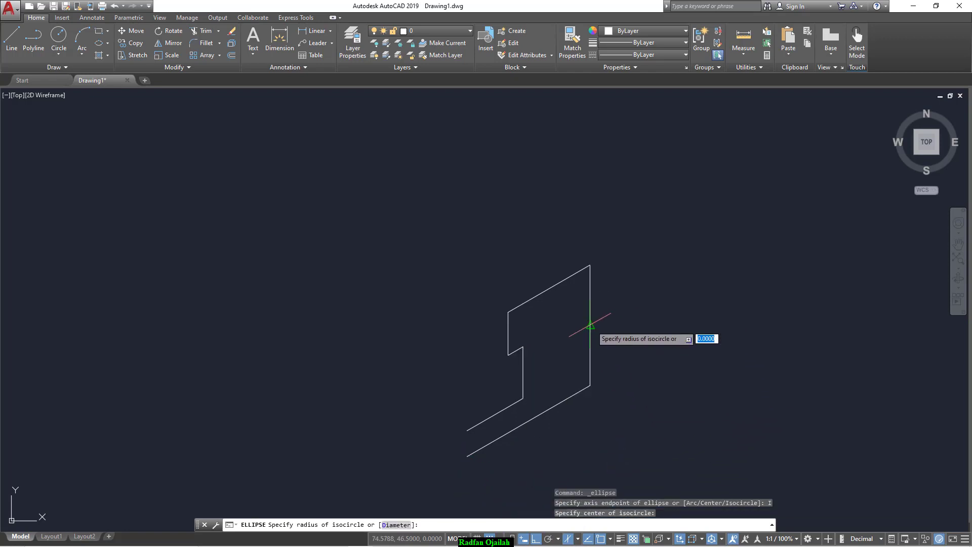
left_click(596, 384)
key("Escape")
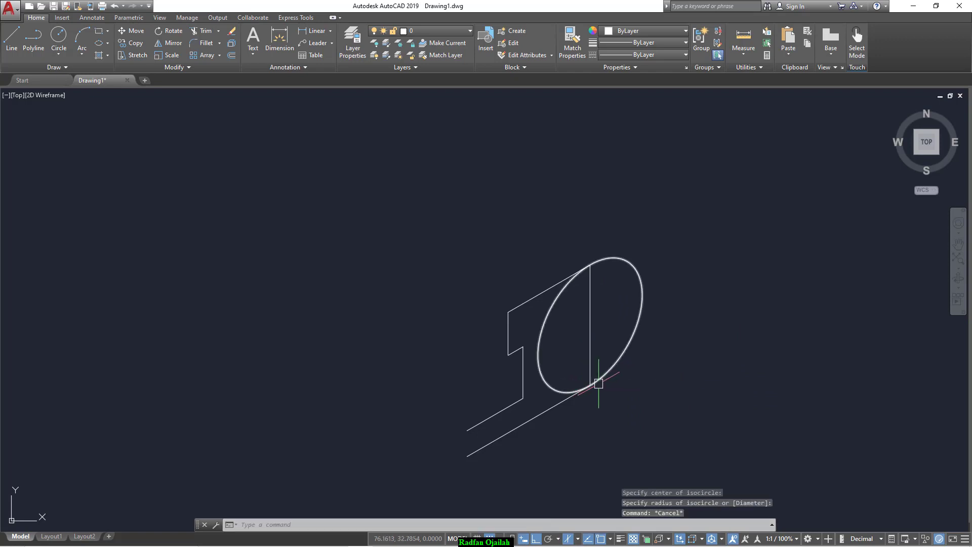
Trim away the half of the isocircle inside the profile, keeping the outer rounded end
type("tr")
key("Return")
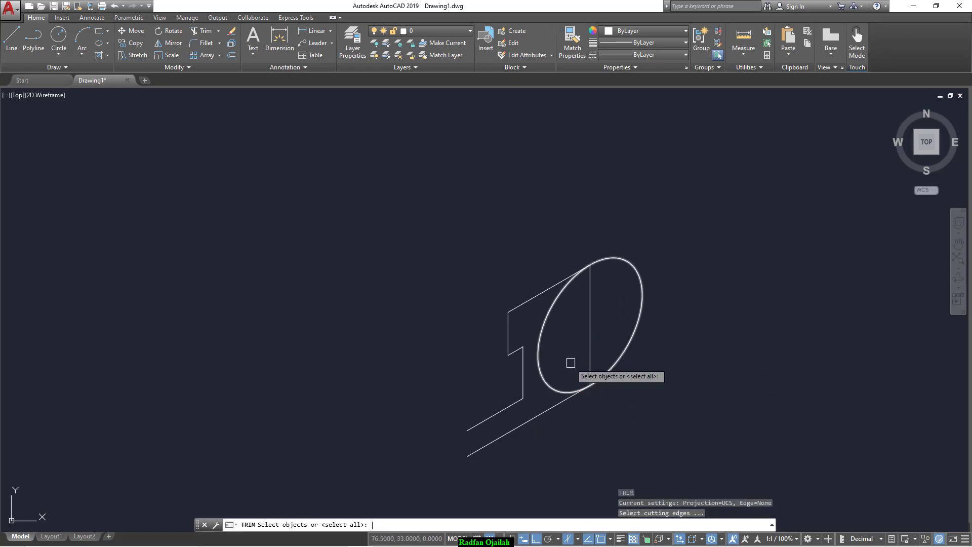
key("Return")
left_click(546, 373)
key("Escape")
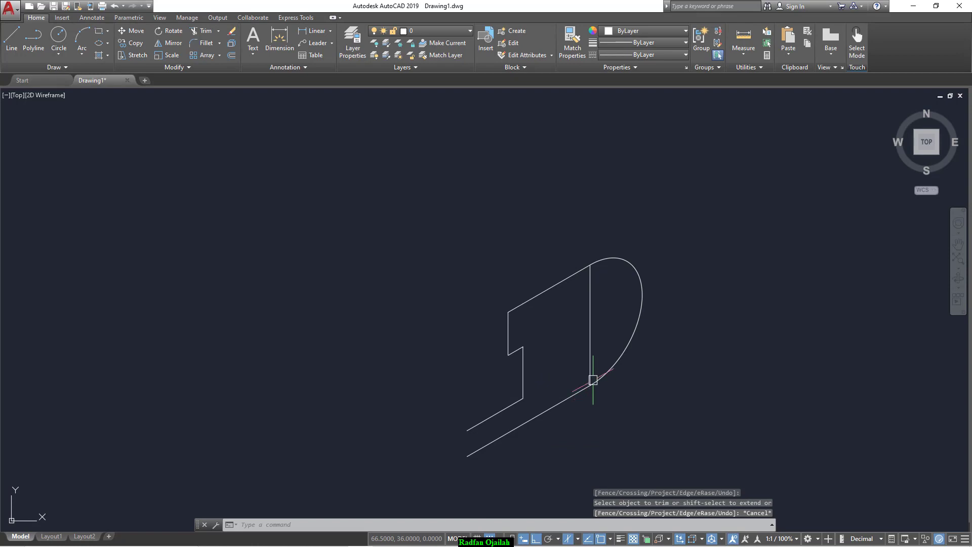
key("ctrl+y")
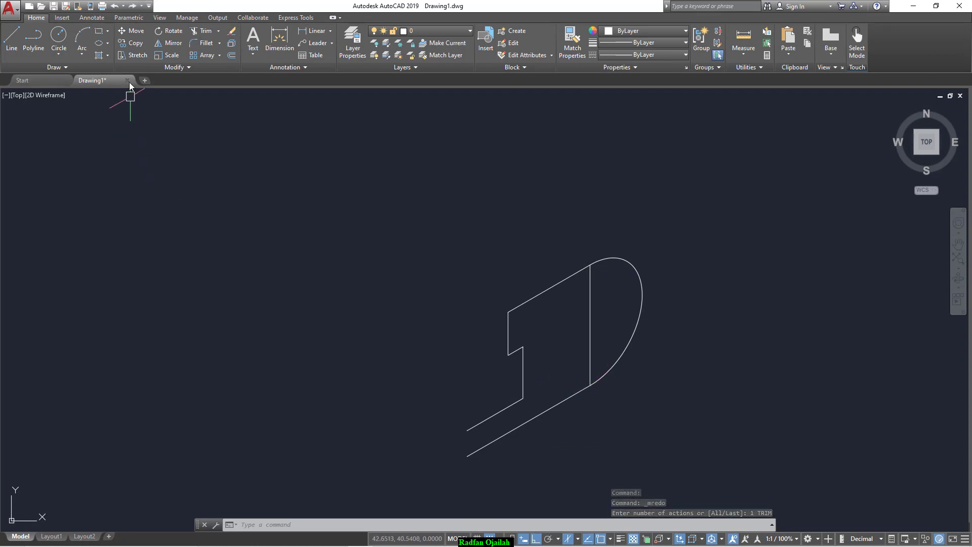
Add a hole as an isocircle of radius 6, centred on the midpoint of the 28-unit vertical edge
left_click(99, 45)
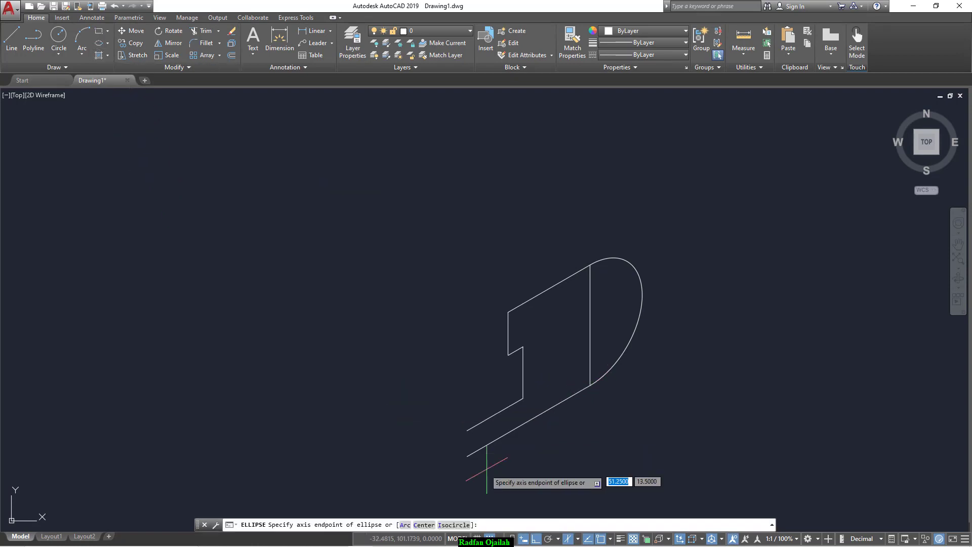
left_click(455, 526)
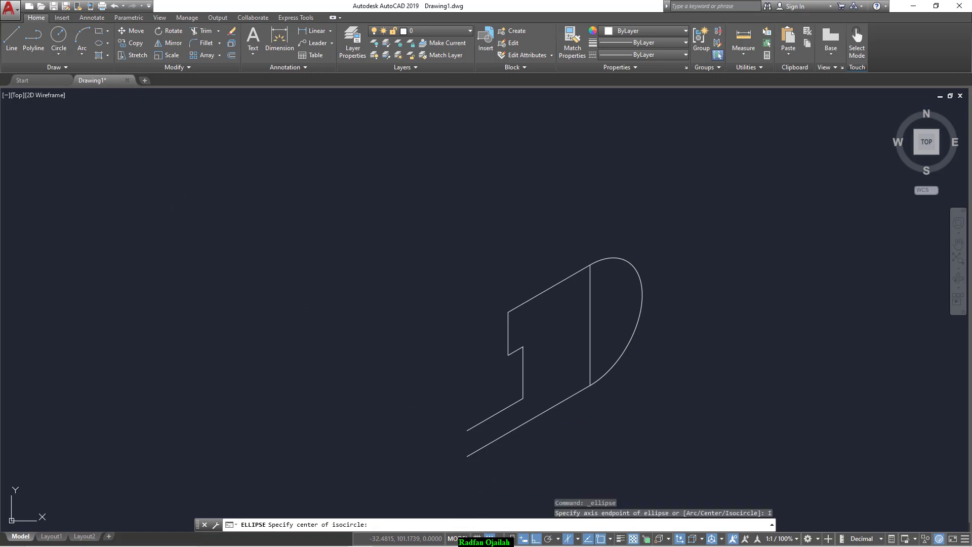
left_click(591, 326)
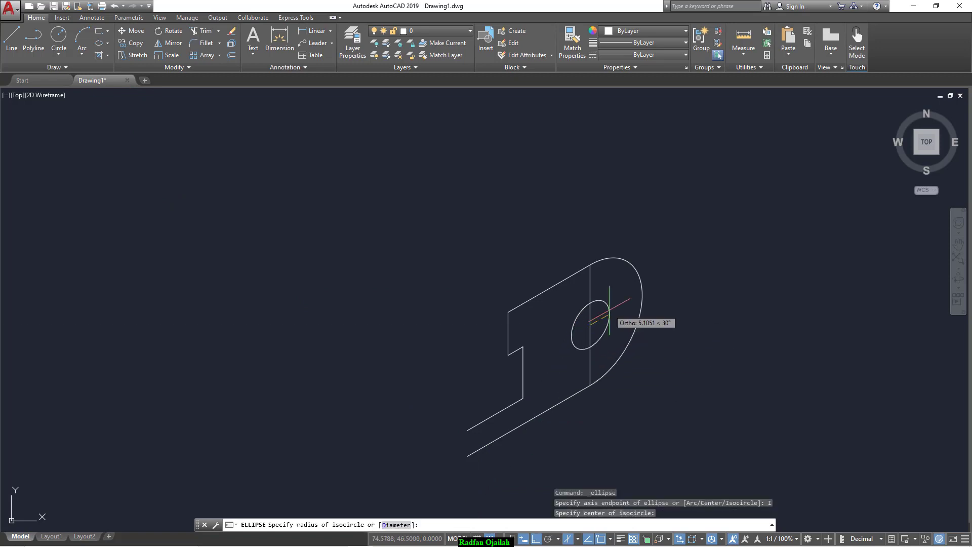
type("6")
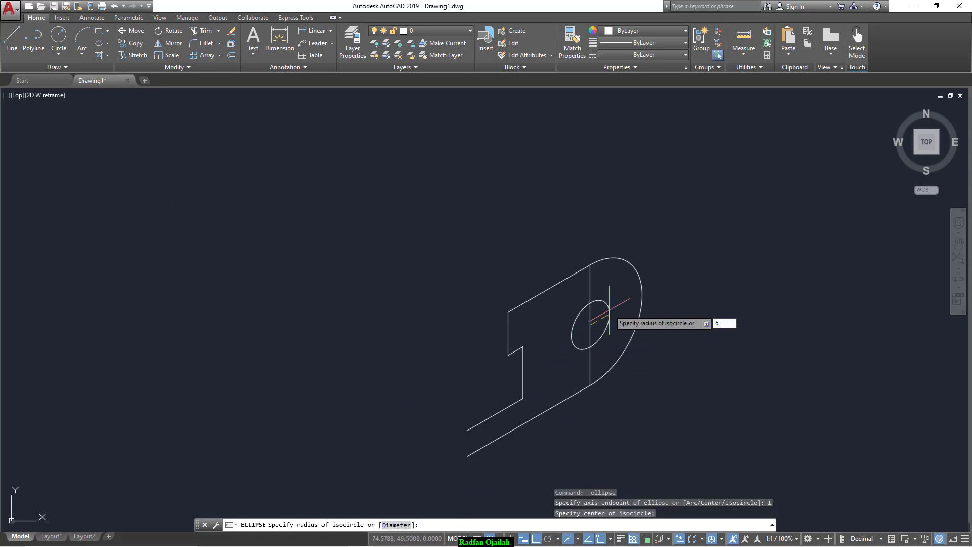
key("Return")
Undo the last trim and delete the whole 28-unit vertical edge running through the hole
key("ctrl+z")
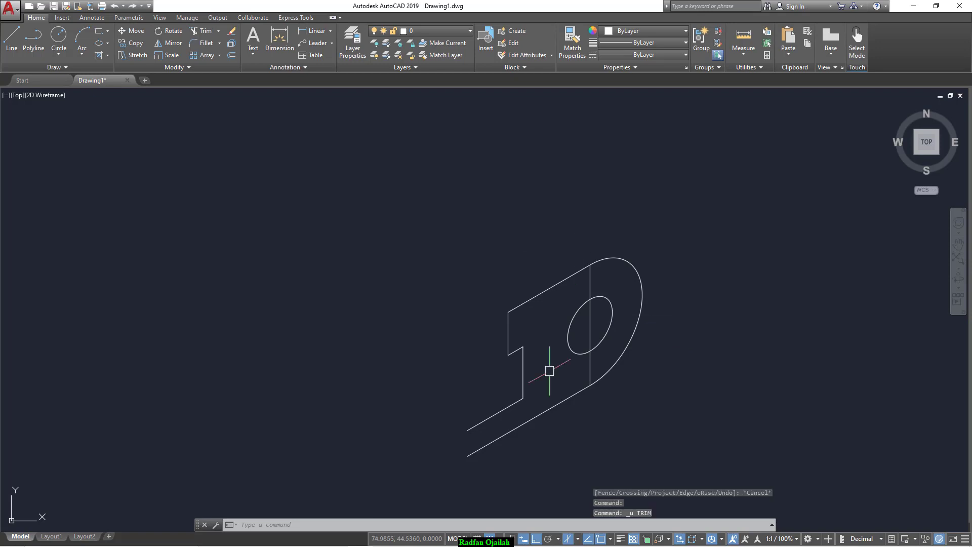
left_click(592, 331)
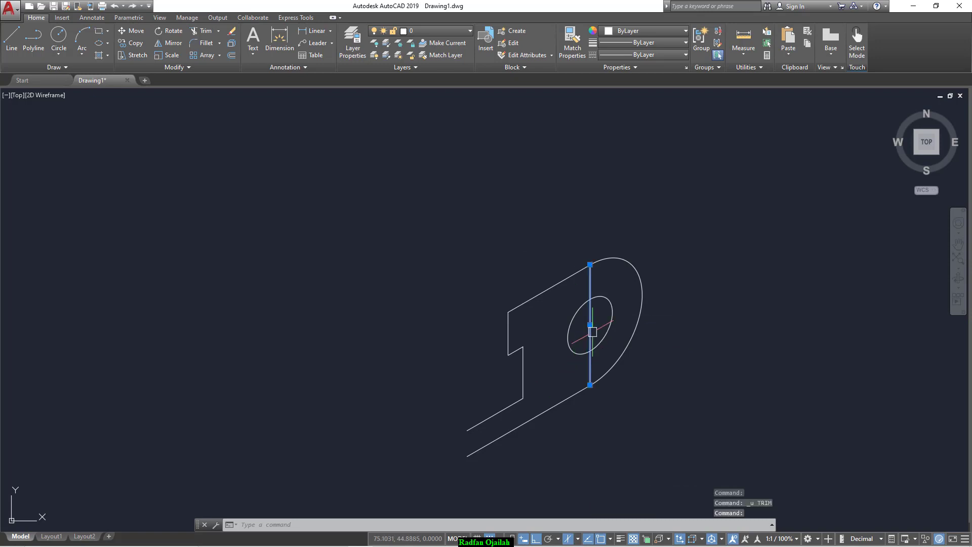
key("Delete")
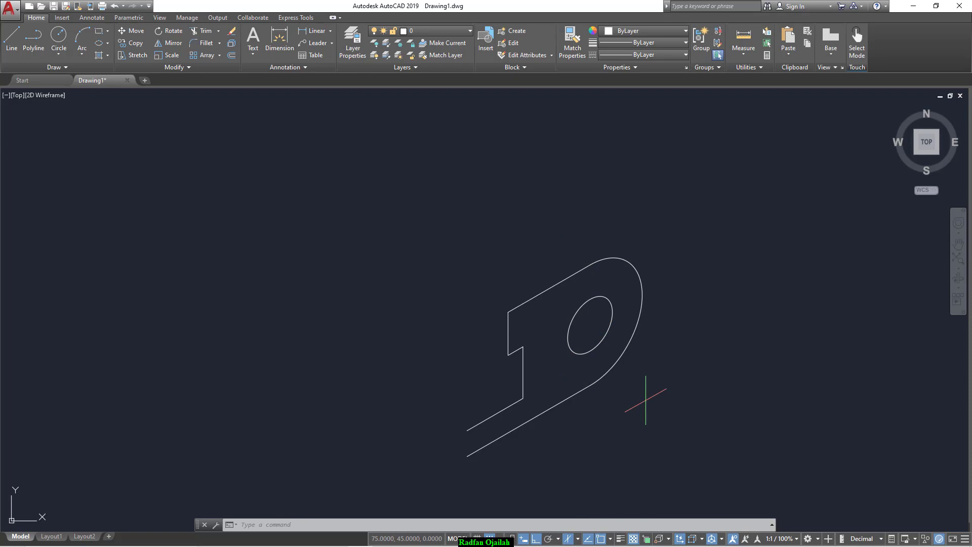
In the left isoplane, draw a 28-unit line at 150° from the open end of the profile's upper base edge
type("l")
key("Return")
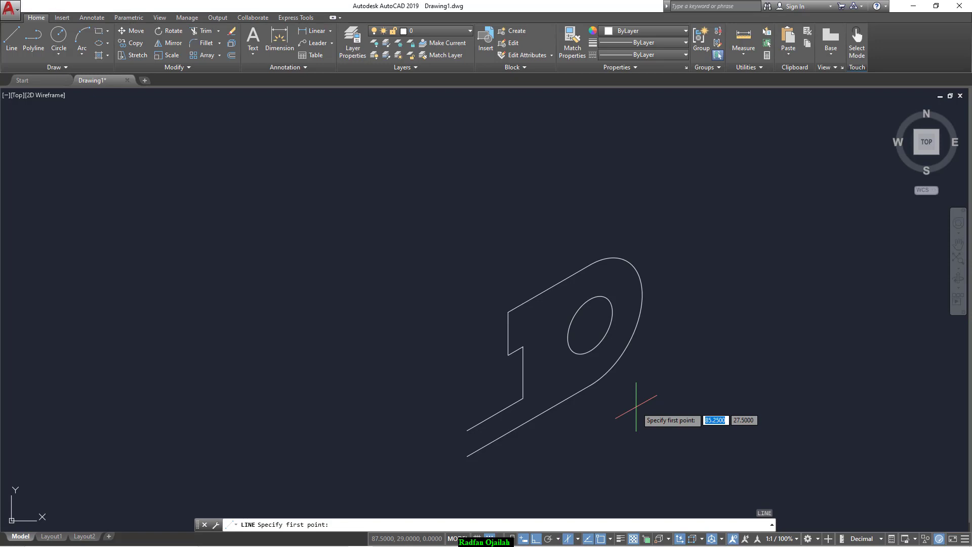
key("F5")
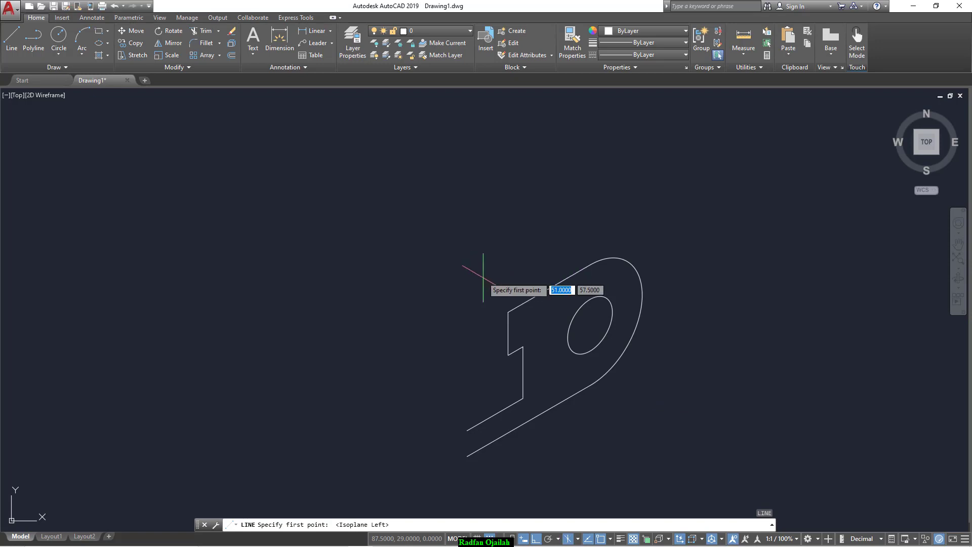
left_click(466, 430)
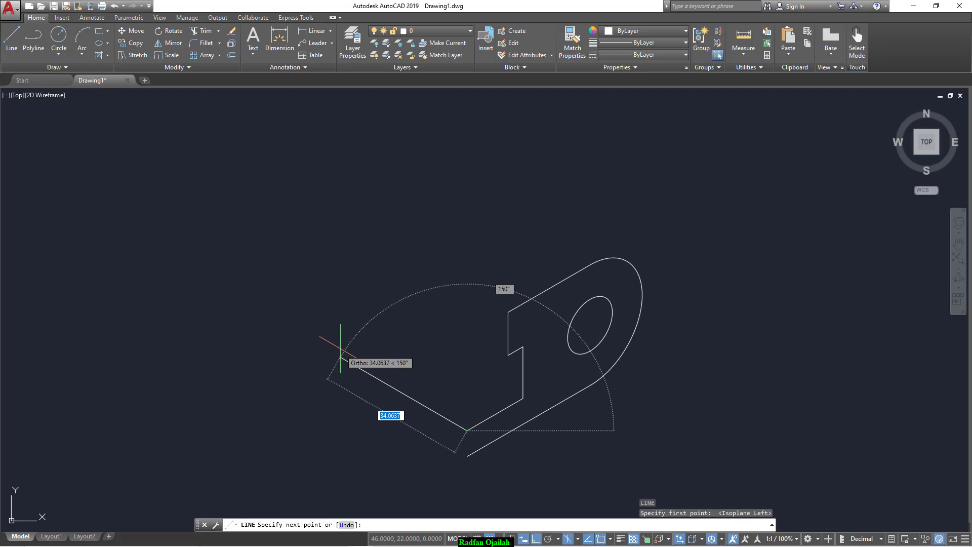
type("28")
key("Return")
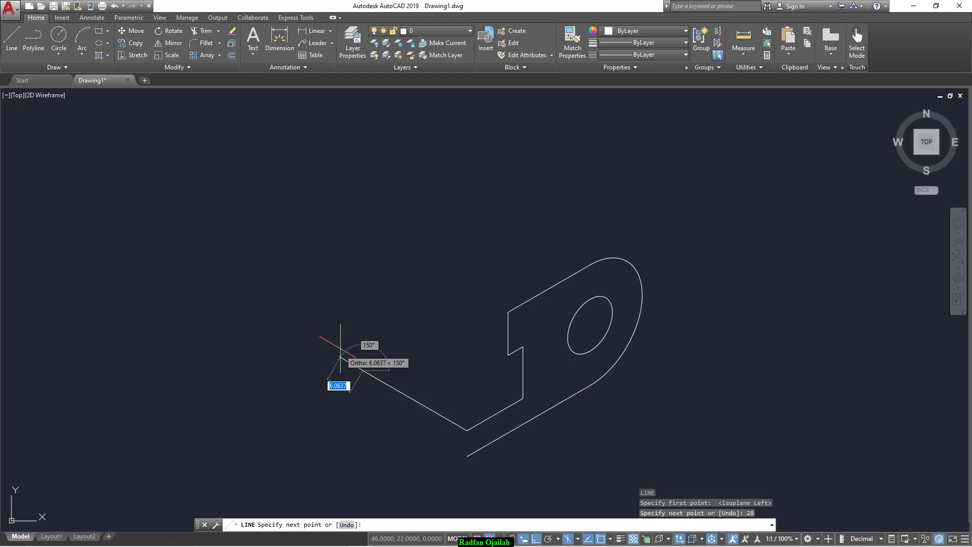
key("Return")
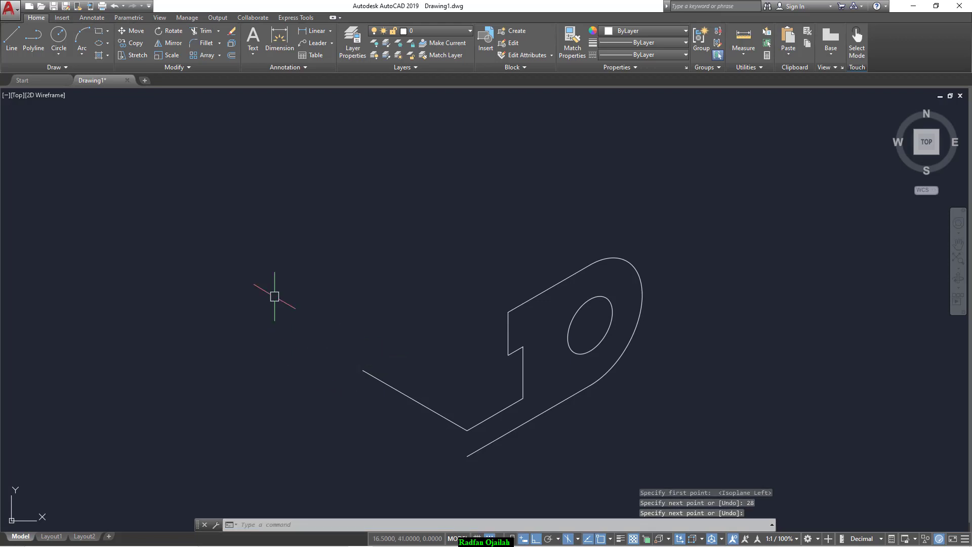
Draw an isocircle in the top isoplane, centred on the midpoint of the 28-unit line at 150° and reaching the line's end
type("el")
key("Return")
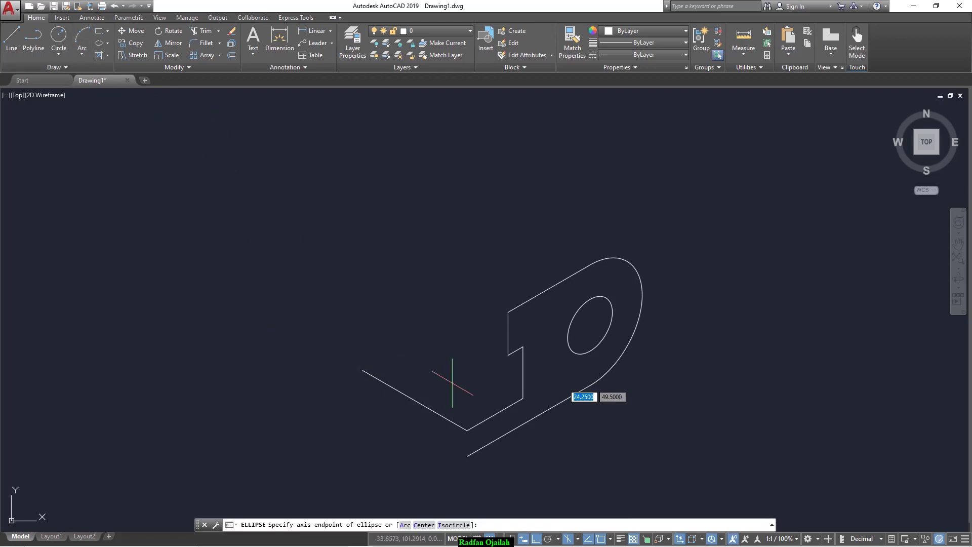
left_click(454, 524)
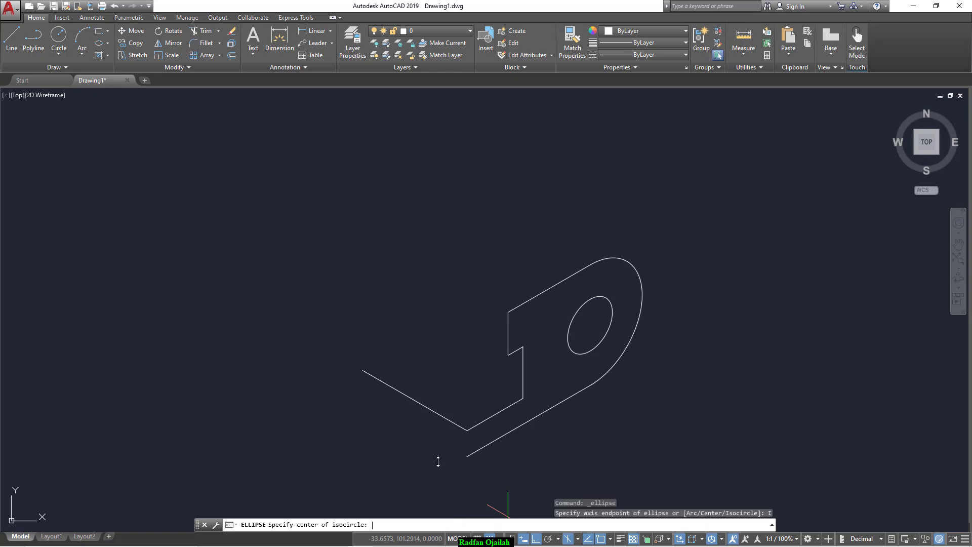
left_click(414, 401)
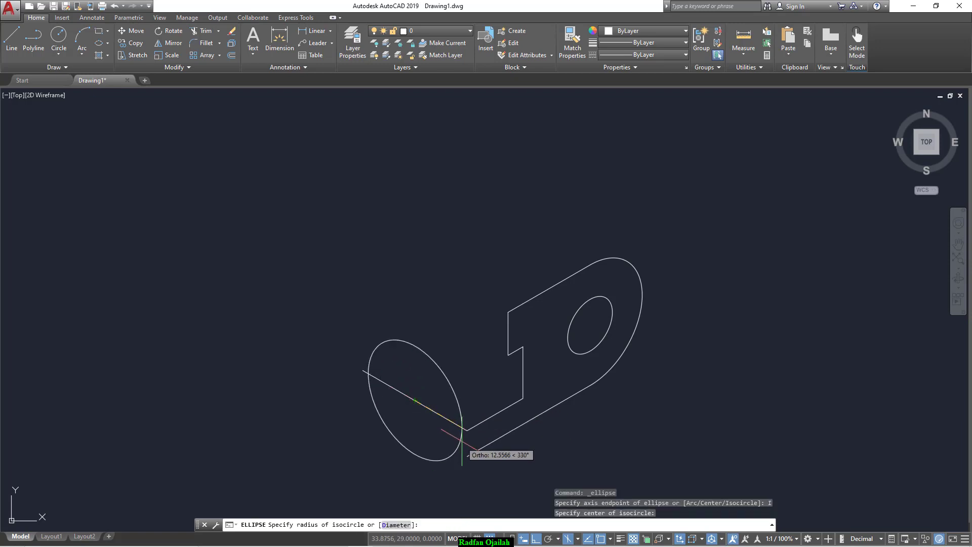
key("F5")
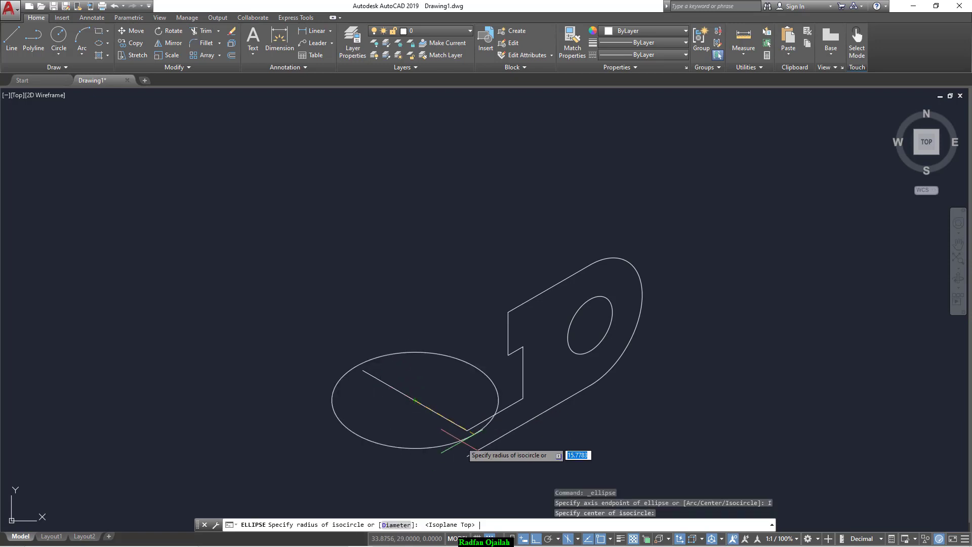
left_click(470, 440)
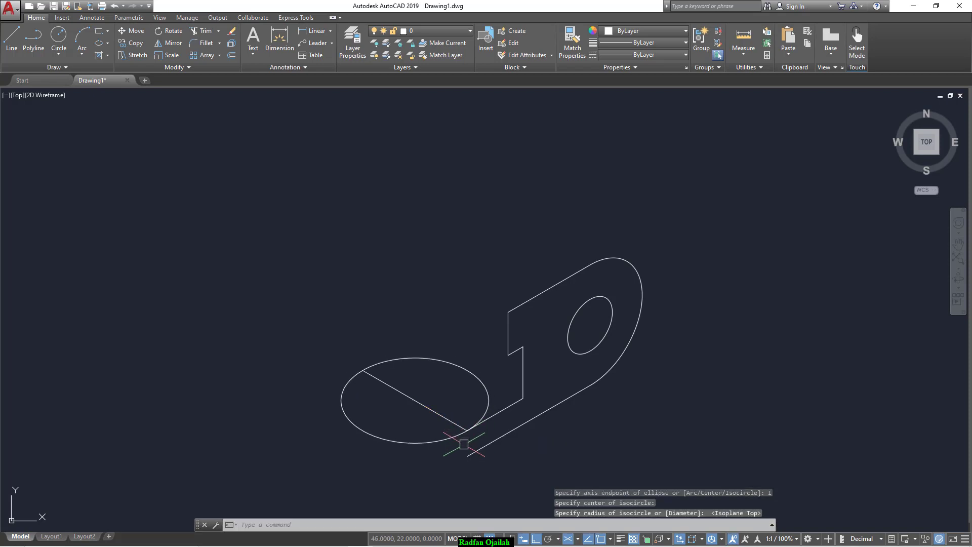
Add a hole in the base as a top-plane isocircle of radius 6, centred on the midpoint of the 28-unit line
key("Return")
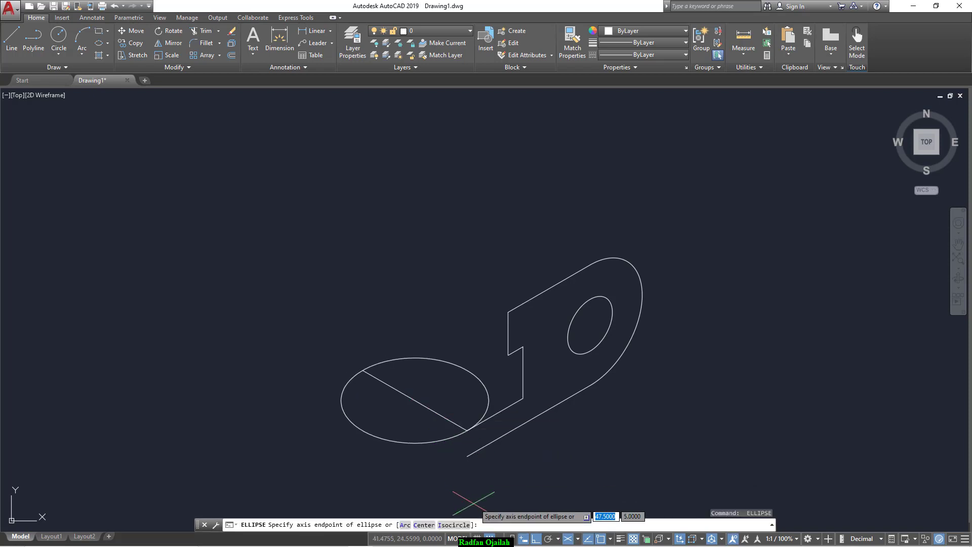
left_click(453, 525)
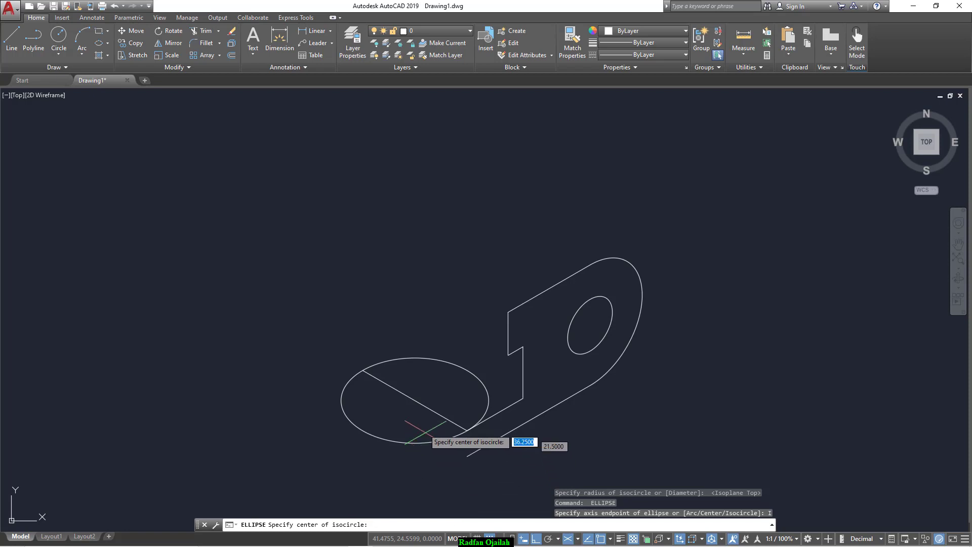
left_click(414, 401)
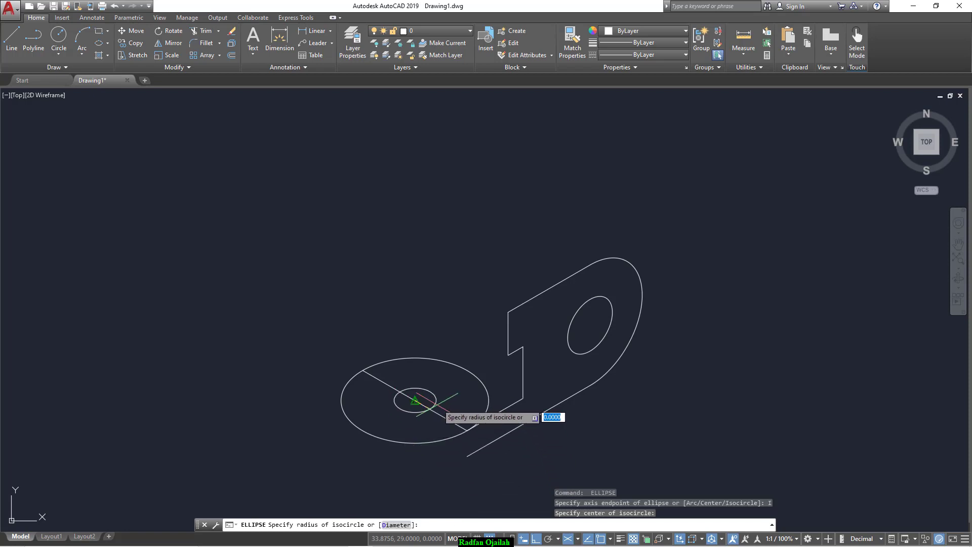
type("6")
key("Return")
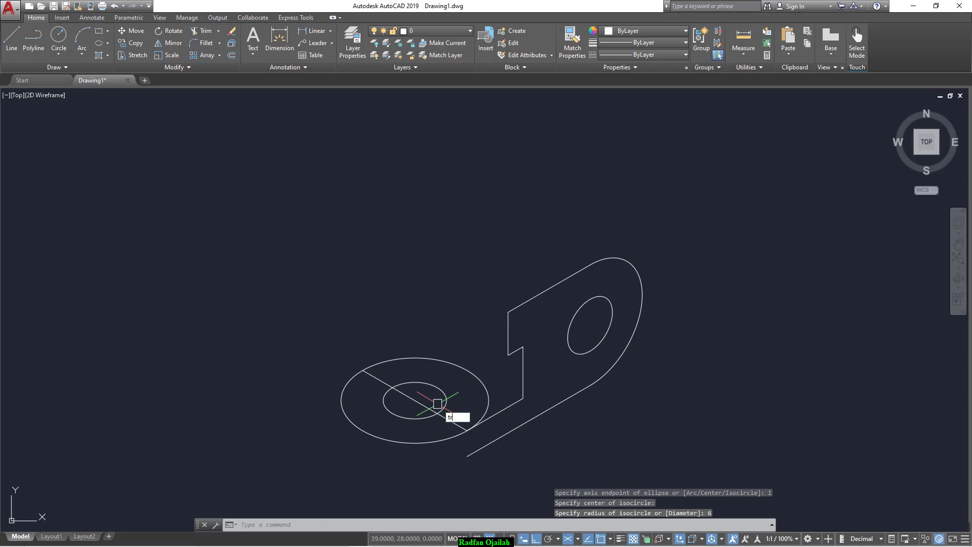
Trim the large base isocircle at the 28-unit line, keeping only the outer rounded half
type("tr")
key("Return")
key("Return")
left_click(487, 398)
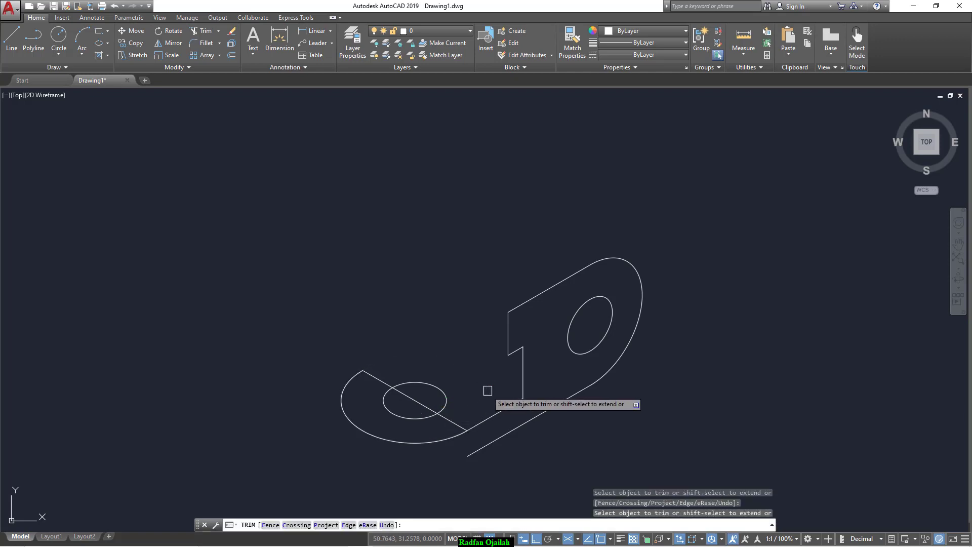
key("Escape")
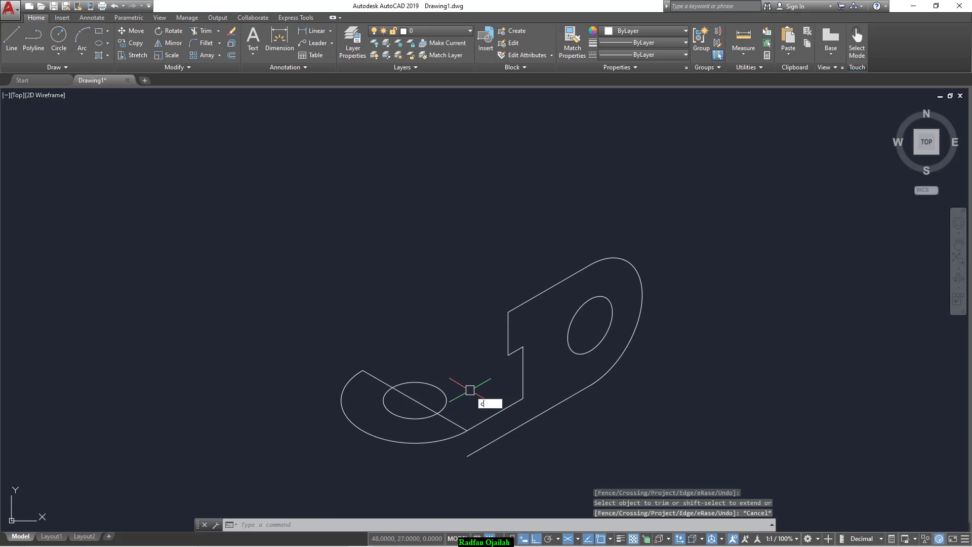
Copy the base's upper side edge from the near end of the 28-unit line to its far end
type("co")
key("Return")
left_click(471, 429)
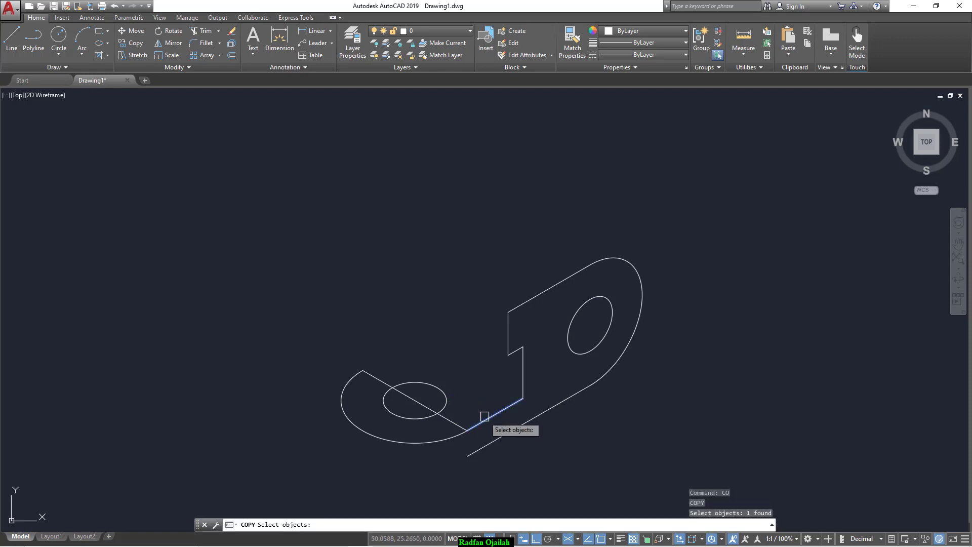
key("Return")
left_click(467, 430)
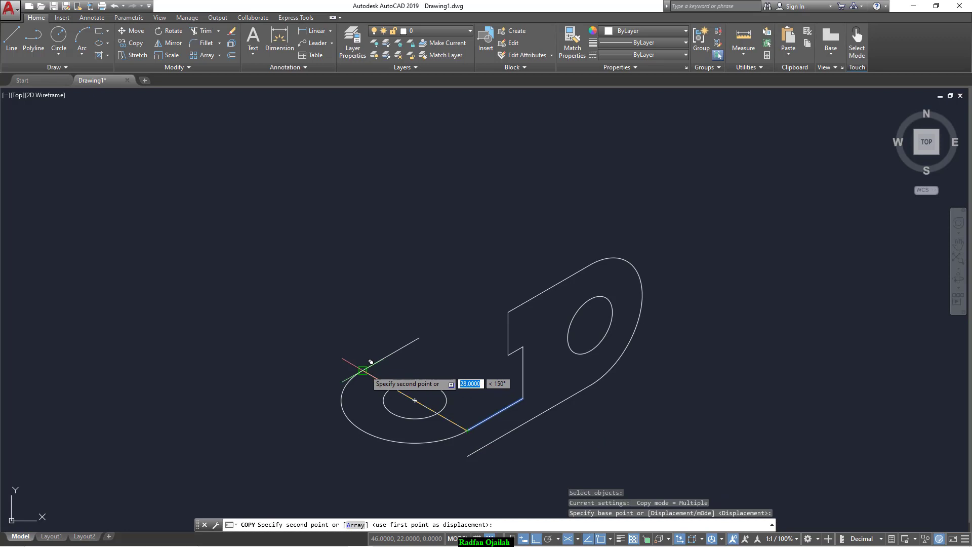
left_click(363, 370)
key("Escape")
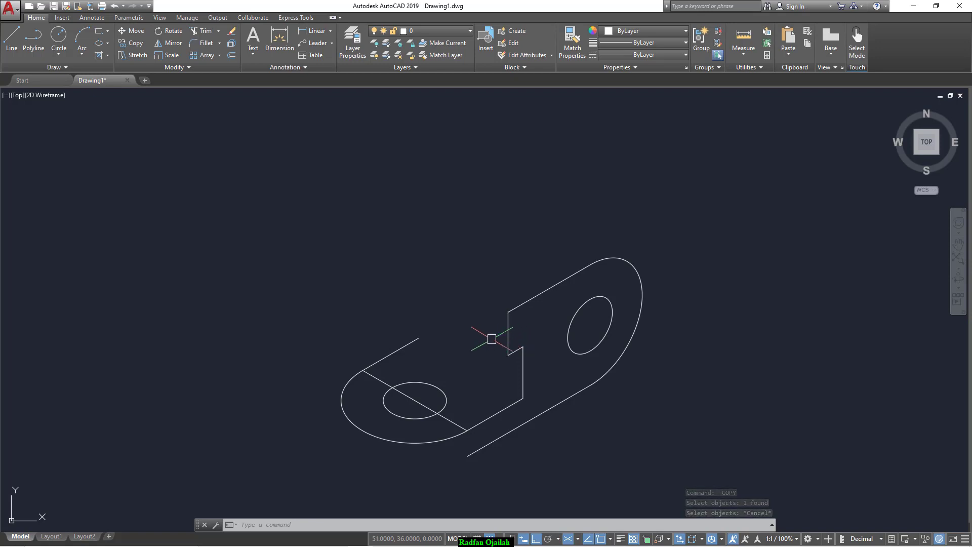
In the right isoplane, draw a 5-unit vertical line downward from the front corner of the profile's upper edge
type("l")
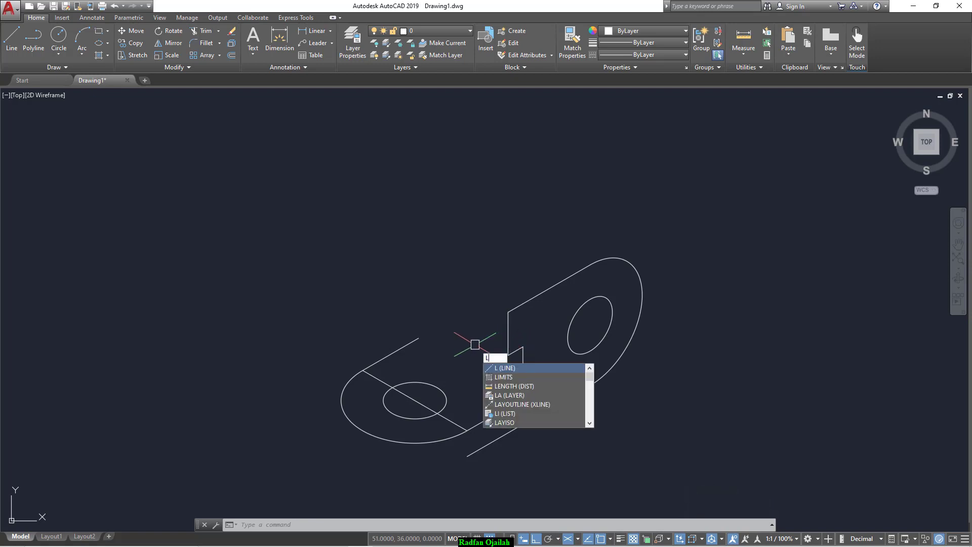
key("Return")
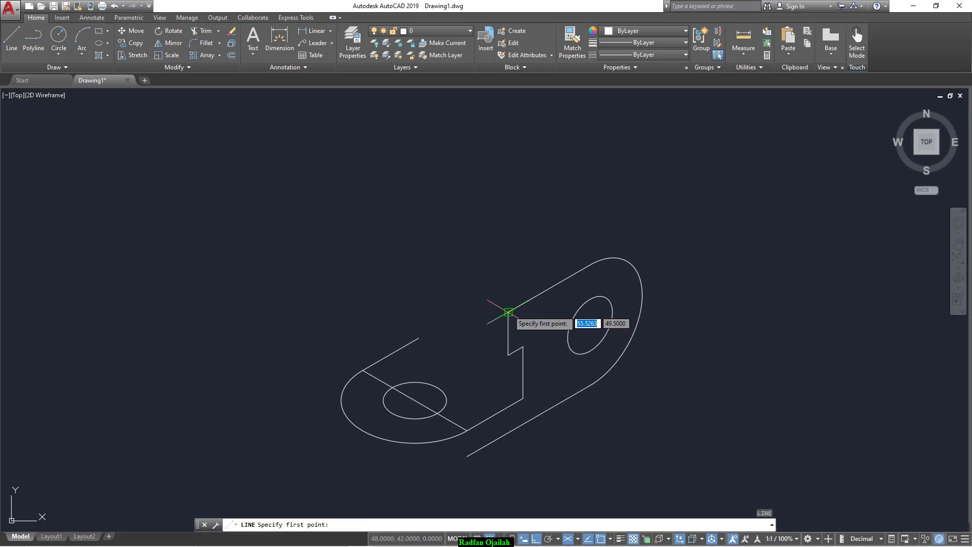
left_click(508, 312)
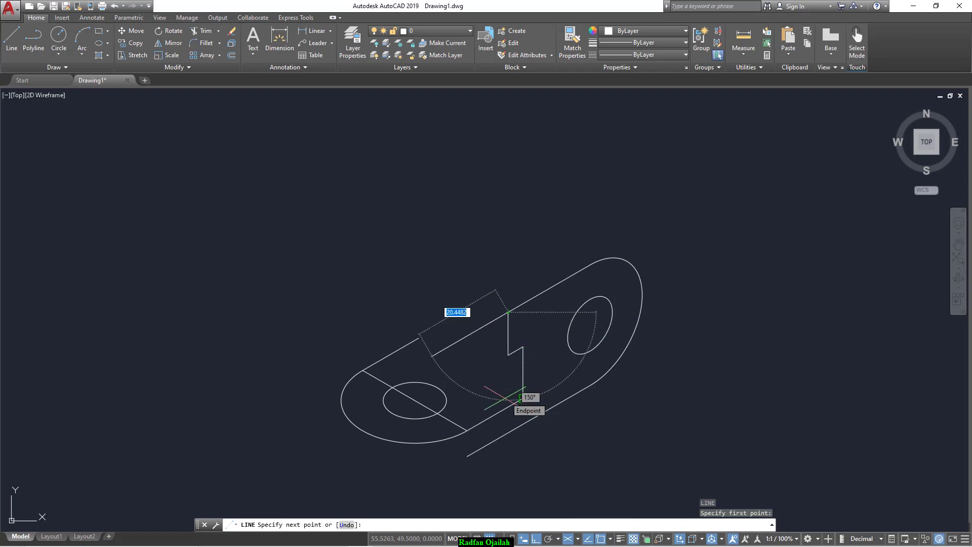
key("F5")
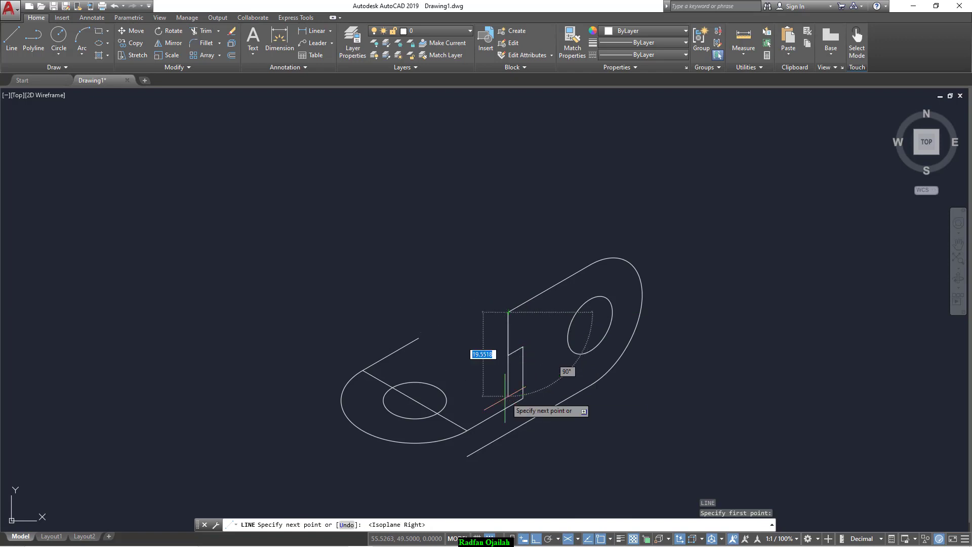
type("5")
key("Return")
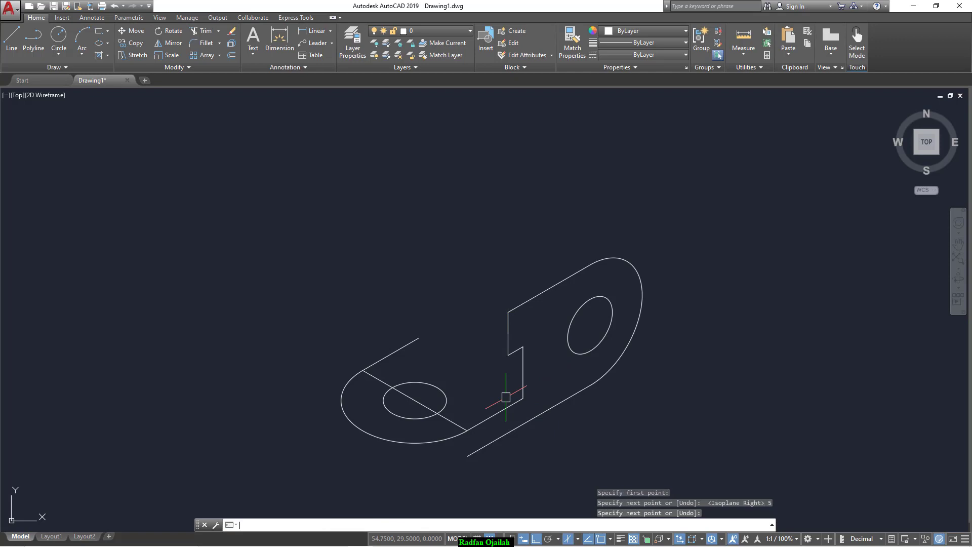
key("Return")
Delete the original longer vertical edge that overlaps the new 5-unit line
left_click(506, 344)
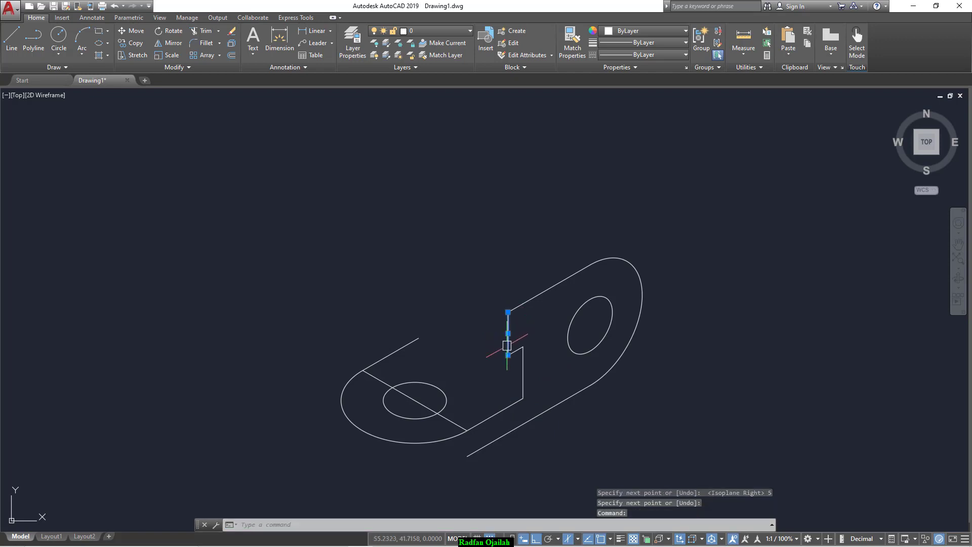
left_click(514, 396)
key("Escape")
left_click(511, 385)
key("Escape")
key("Escape")
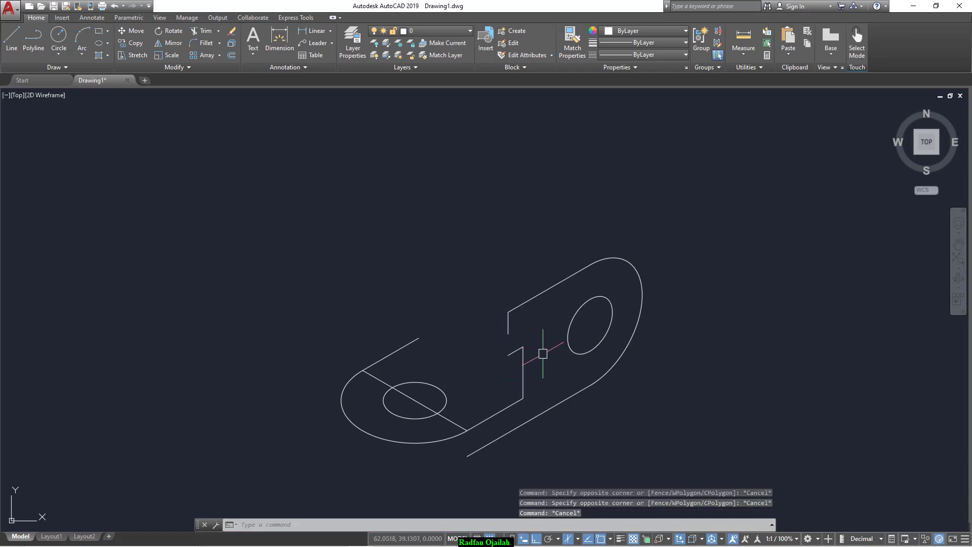
left_click(545, 332)
key("Escape")
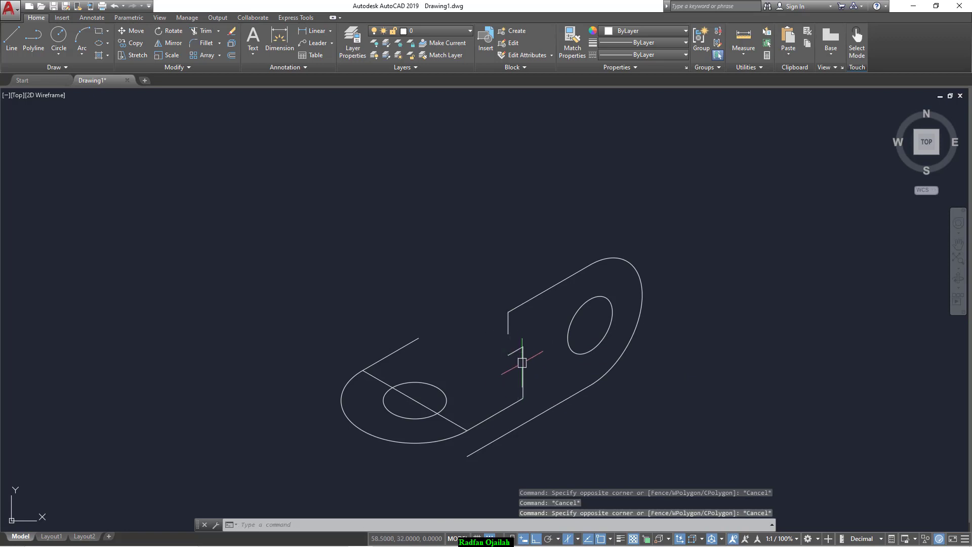
Move the notch edges and the entire rounded base with its hole up to the lower end of the 5-unit line
left_click(534, 342)
left_click(456, 430)
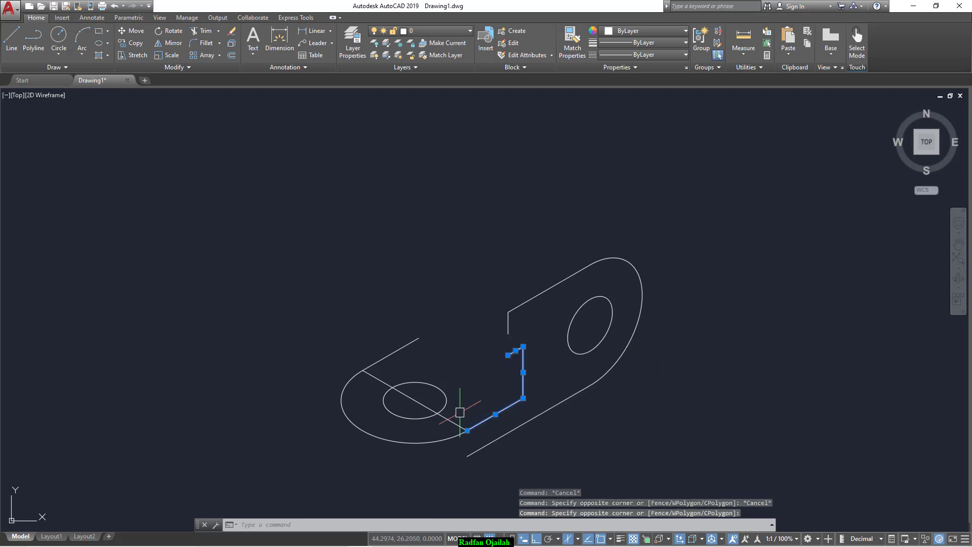
left_click(471, 335)
left_click(317, 473)
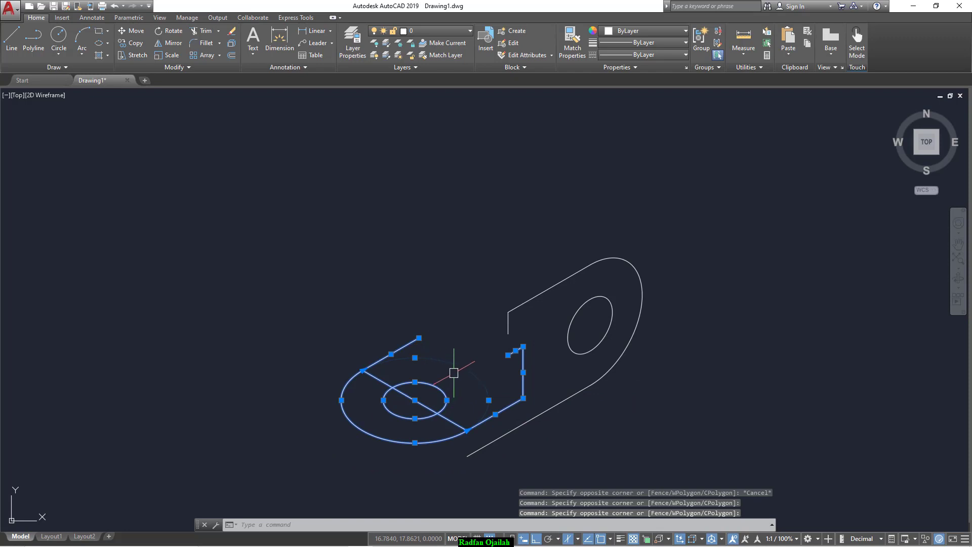
type("m")
key("Return")
left_click(508, 355)
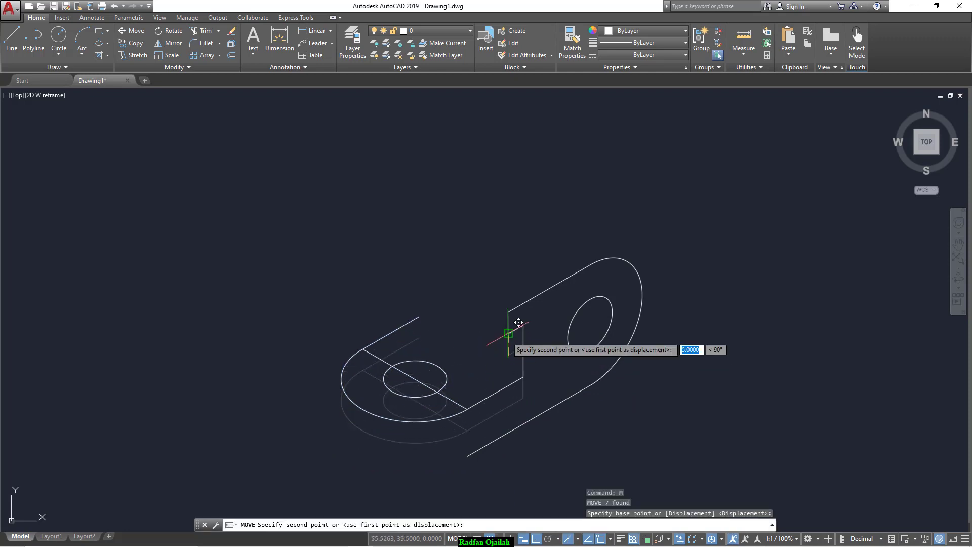
left_click(508, 334)
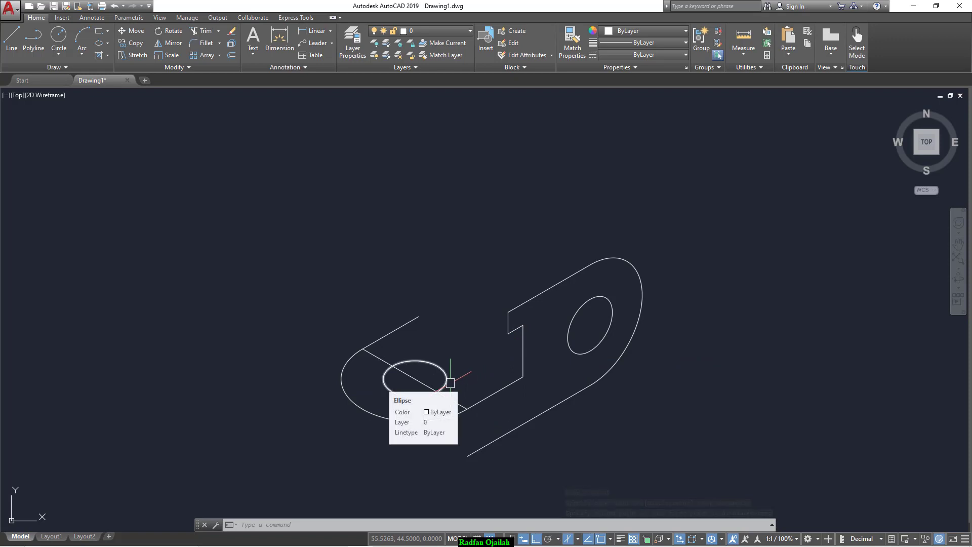
Copy the 28-unit line across the base to the foot of the vertical riser edge
type("co")
key("Return")
left_click(461, 405)
key("Return")
left_click(466, 408)
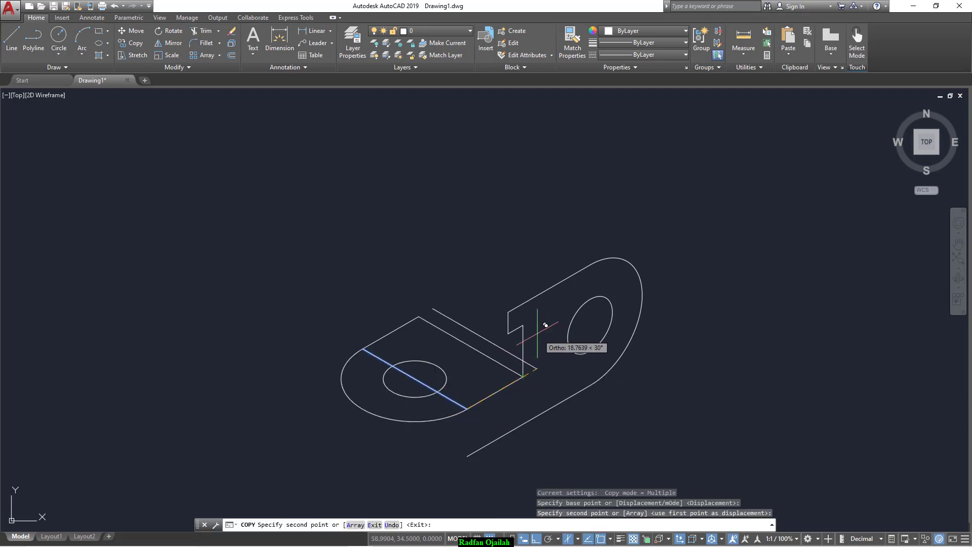
key("Escape")
type("c")
key("Return")
key("Escape")
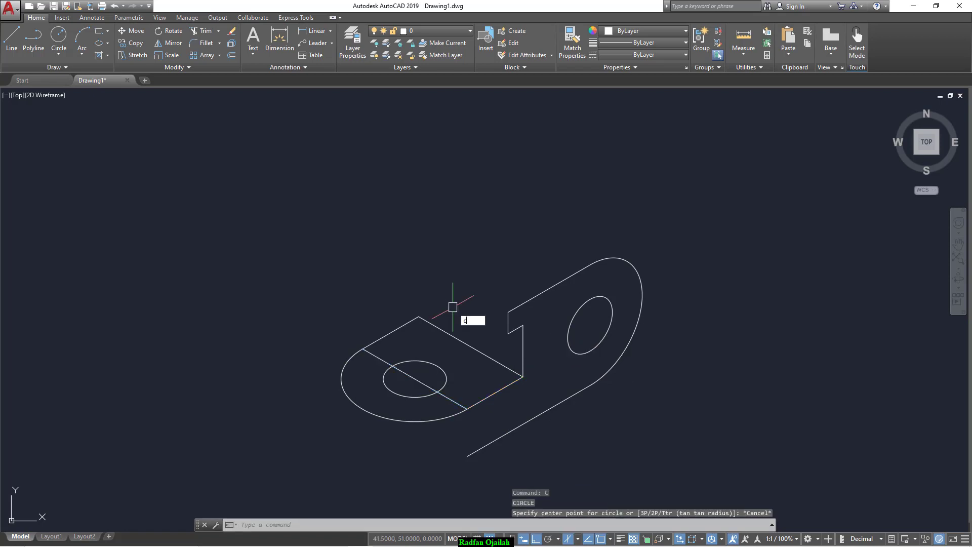
Copy the riser edge and the 5-unit vertical edge from the riser's foot to the far end of the base's inner edge
key("Return")
left_click(523, 351)
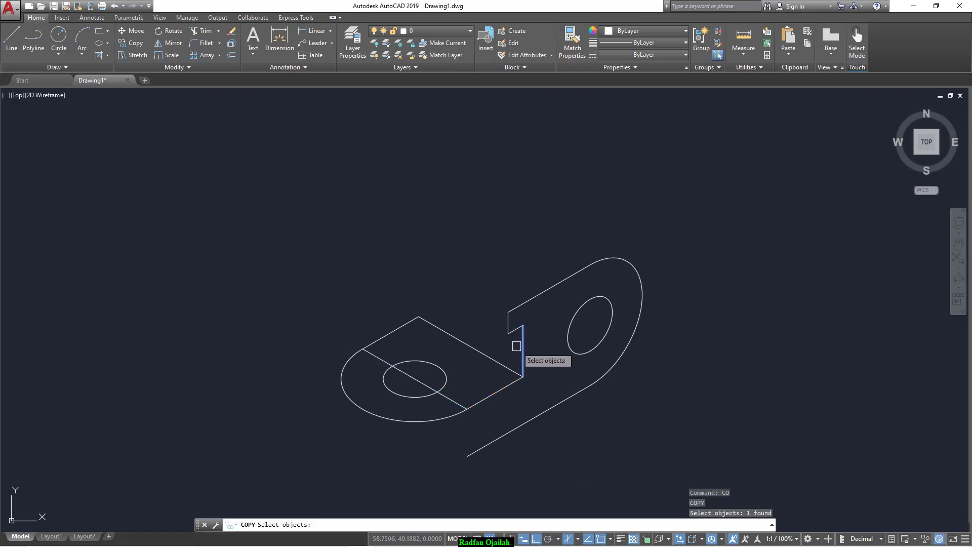
left_click(508, 326)
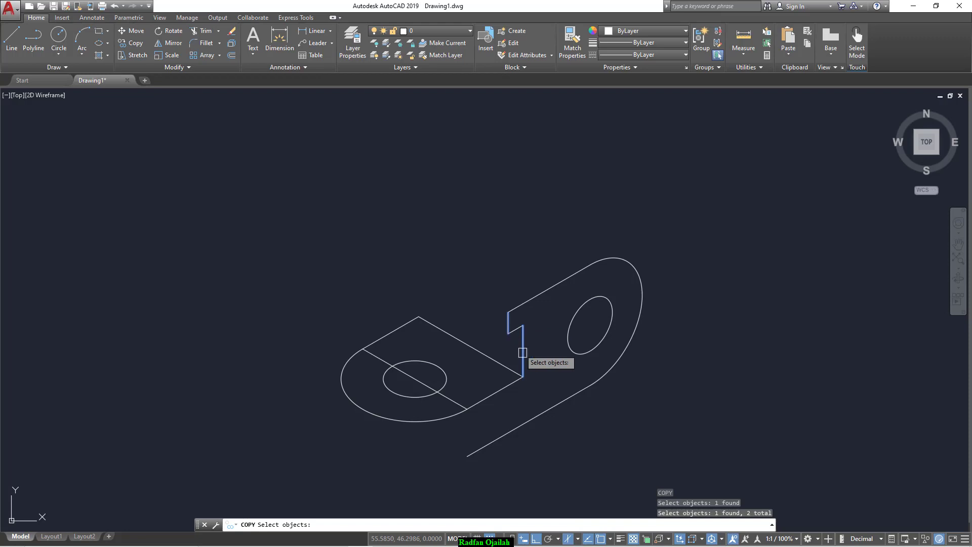
key("Return")
left_click(520, 356)
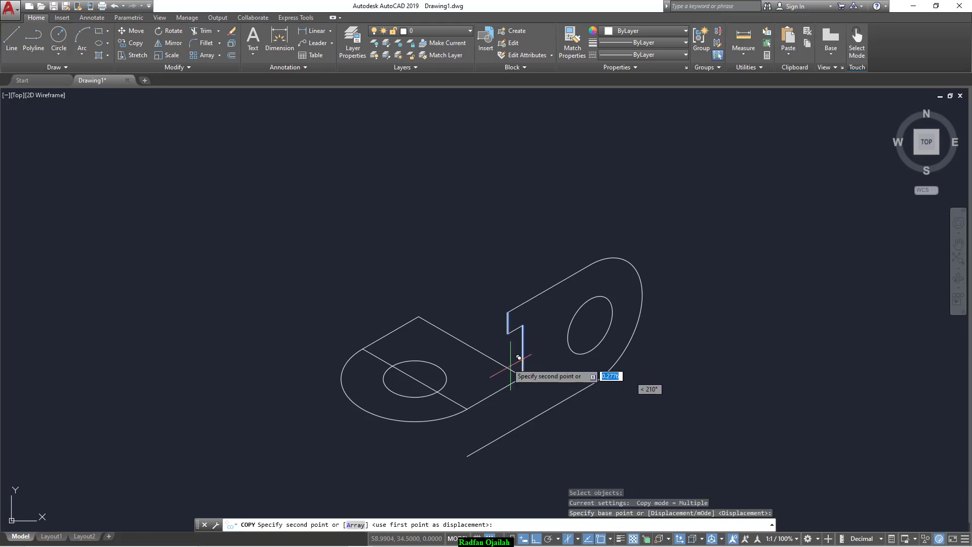
left_click(419, 306)
key("Escape")
Copy the base's inner 28-unit edge to the lower and upper ends of the far 5-unit vertical edge
key("Return")
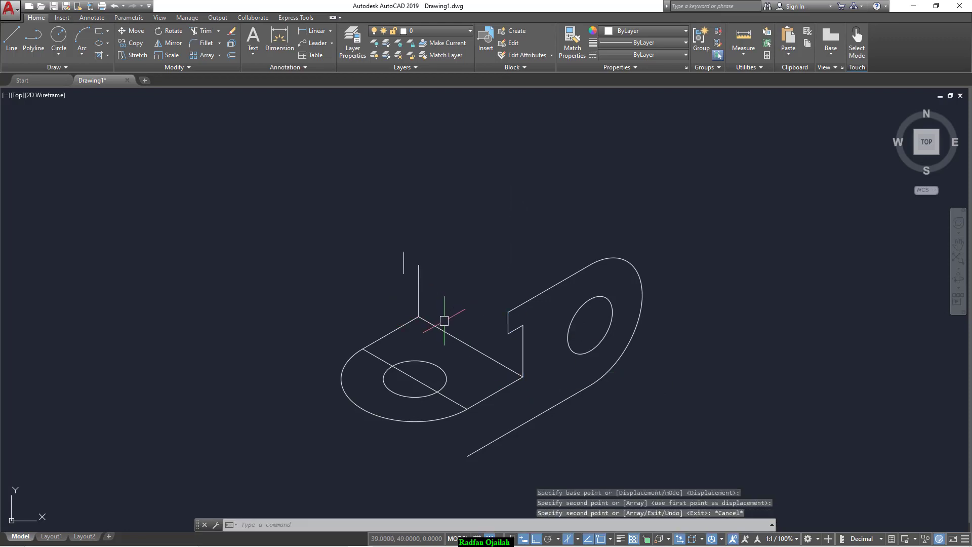
left_click(443, 330)
key("Return")
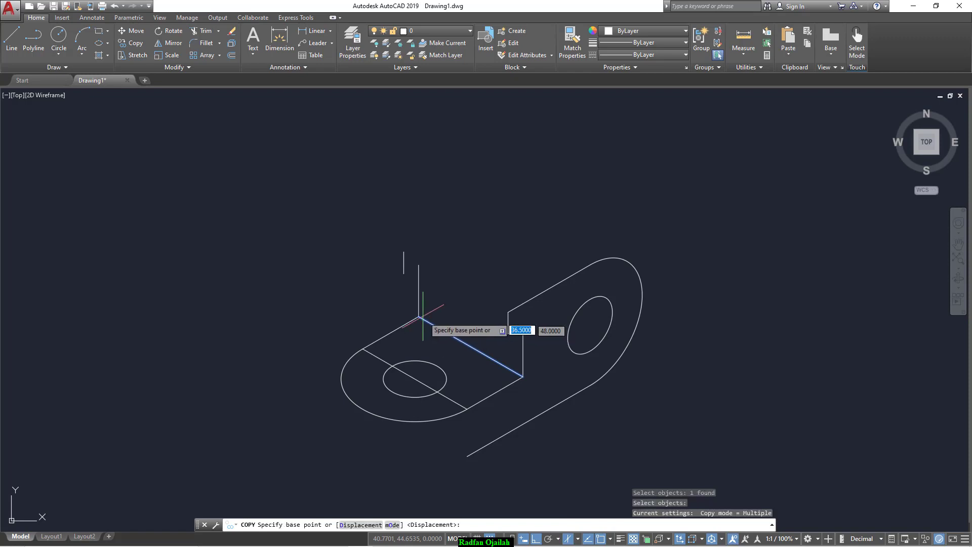
left_click(419, 317)
left_click(411, 264)
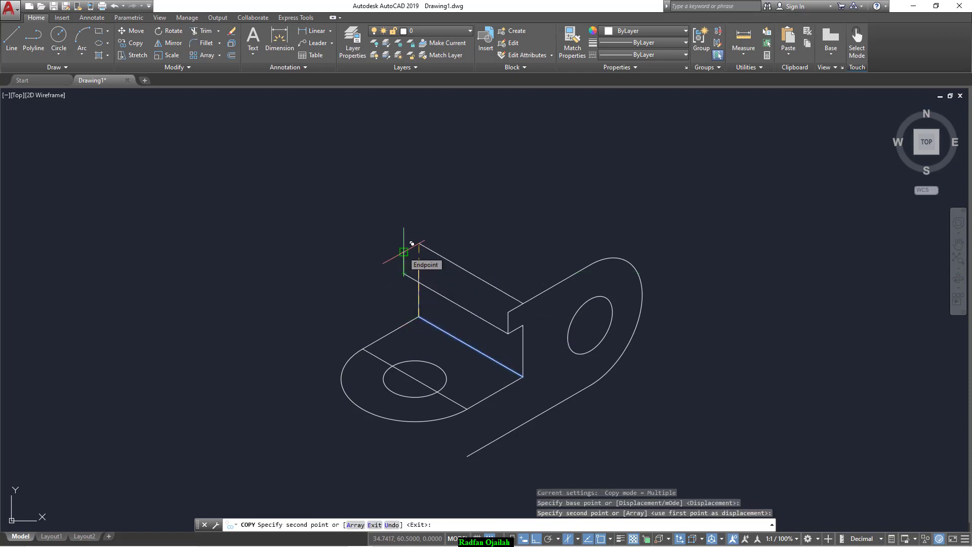
left_click(404, 252)
key("Return")
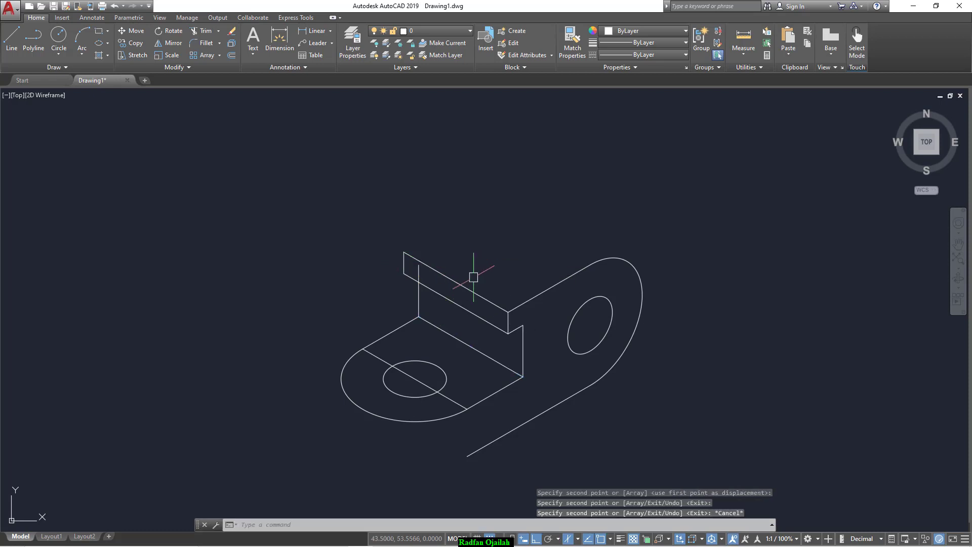
Copy the ledge's upper 28-unit edge back along the profile's upper edge to the point above the riser
key("Return")
left_click(498, 309)
key("Return")
left_click(508, 312)
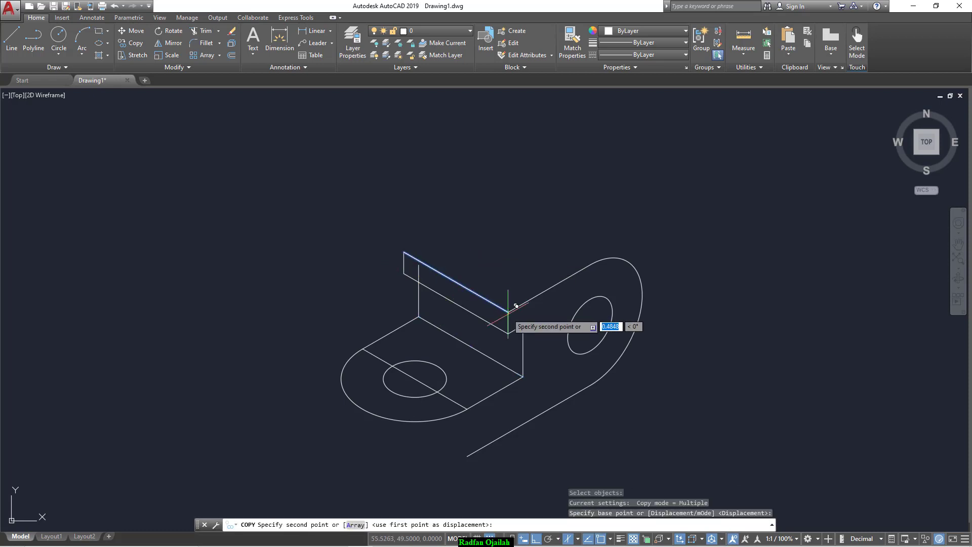
left_click(524, 303)
key("Escape")
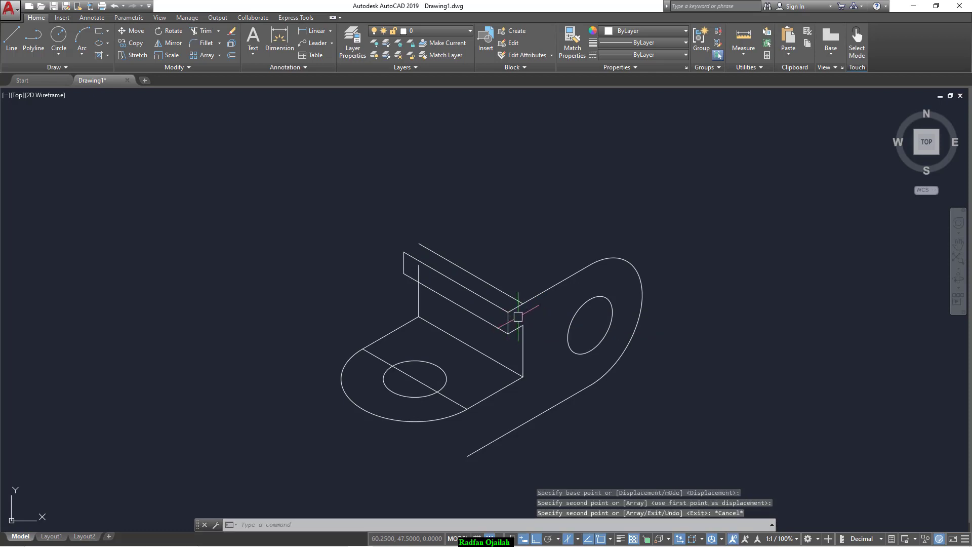
Copy the short edge joining the ledge's two upper long edges to their far ends
type("c")
key("Return")
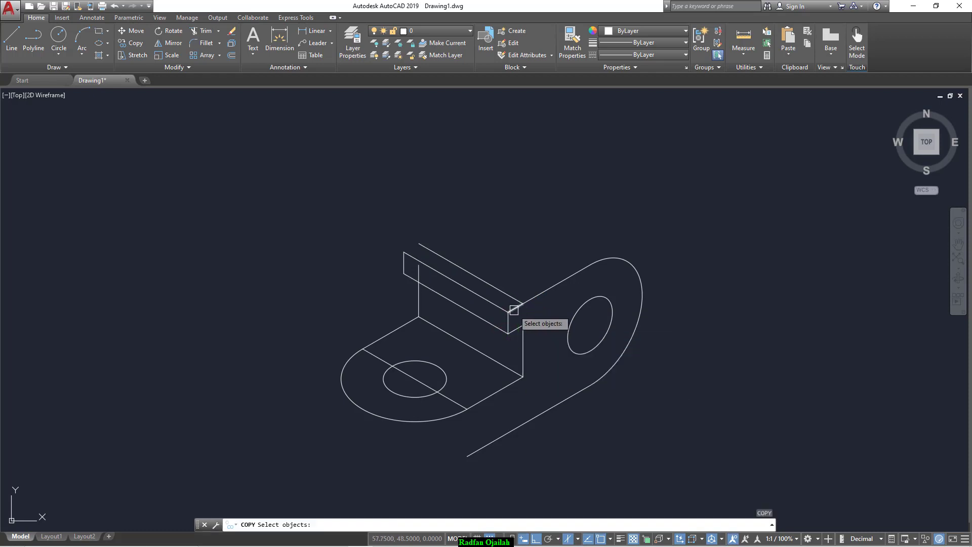
left_click(514, 309)
key("Return")
left_click(508, 313)
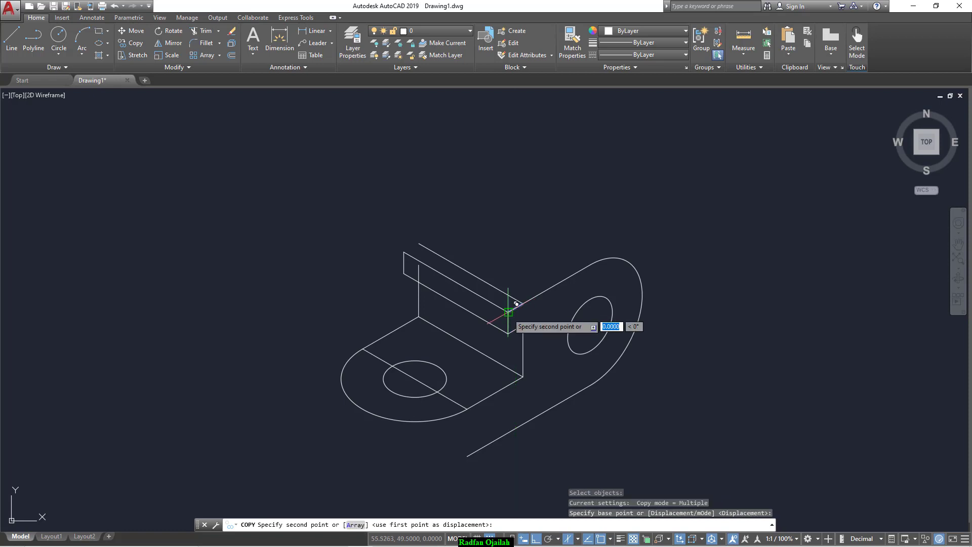
left_click(404, 251)
key("Escape")
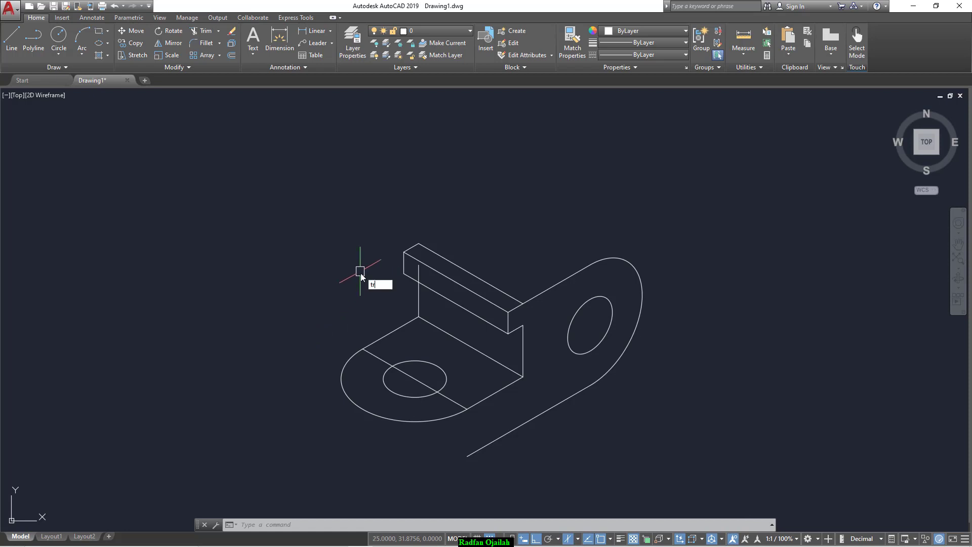
Trim away the hidden upper end of the riser's far vertical edge where it passes behind the ledge
key("Return")
key("Return")
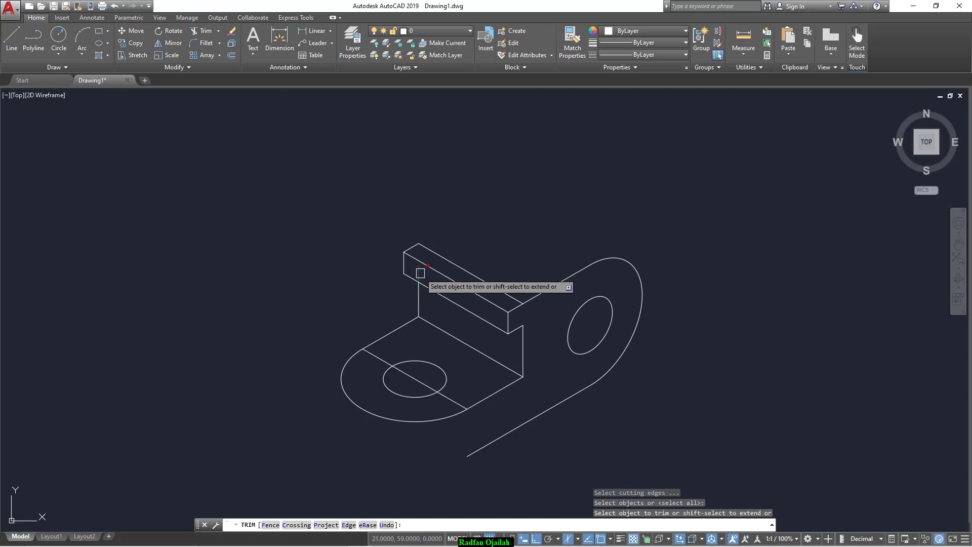
key("Escape")
scroll(419, 422, "down", 2)
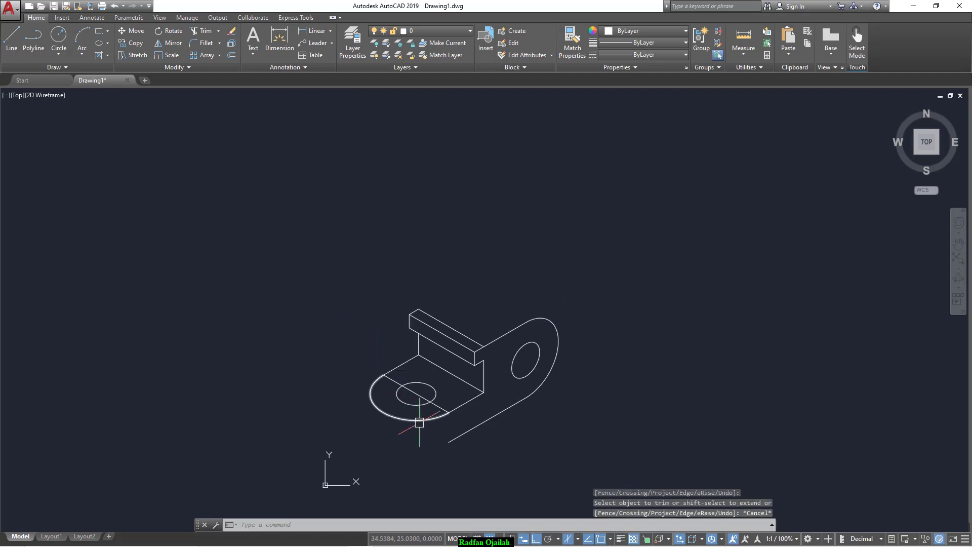
Copy the base's rounded end arc straight down from its near endpoint to the end of the base's lower long edge
scroll(425, 476, "up", 4)
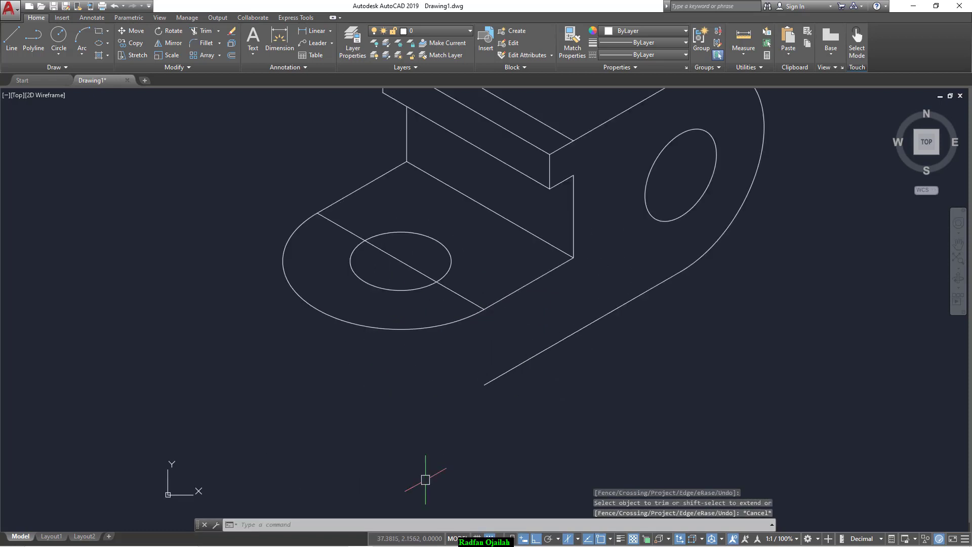
key("Return")
key("Escape")
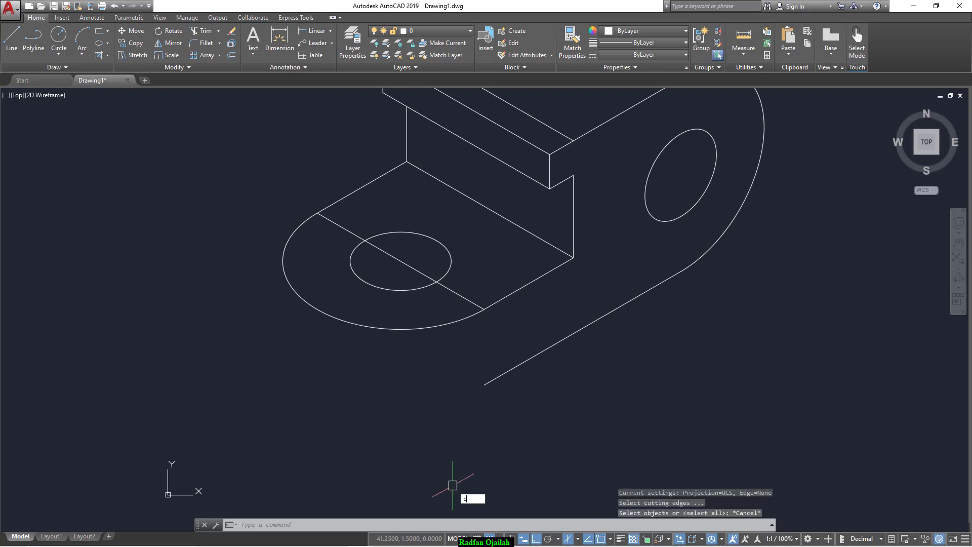
type("co")
key("Return")
left_click(434, 328)
key("Return")
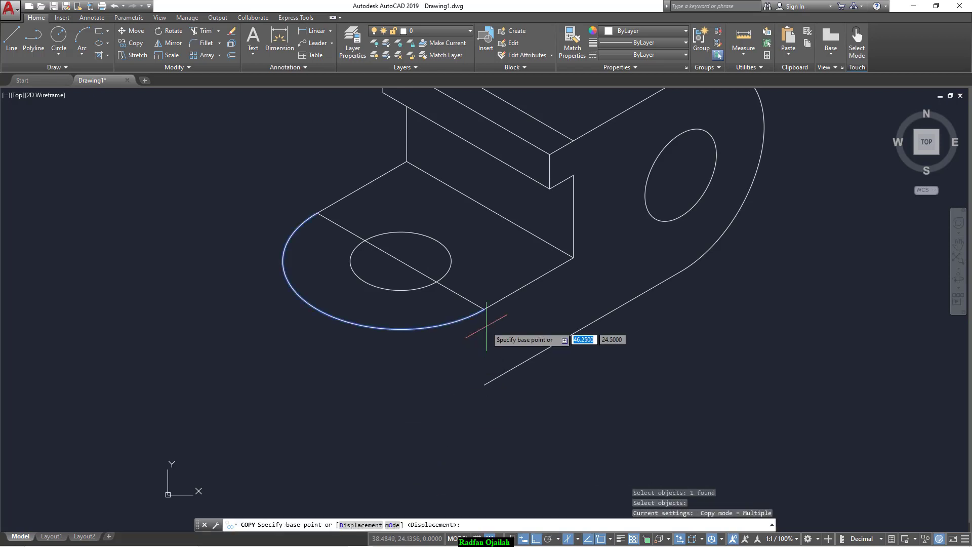
left_click(485, 309)
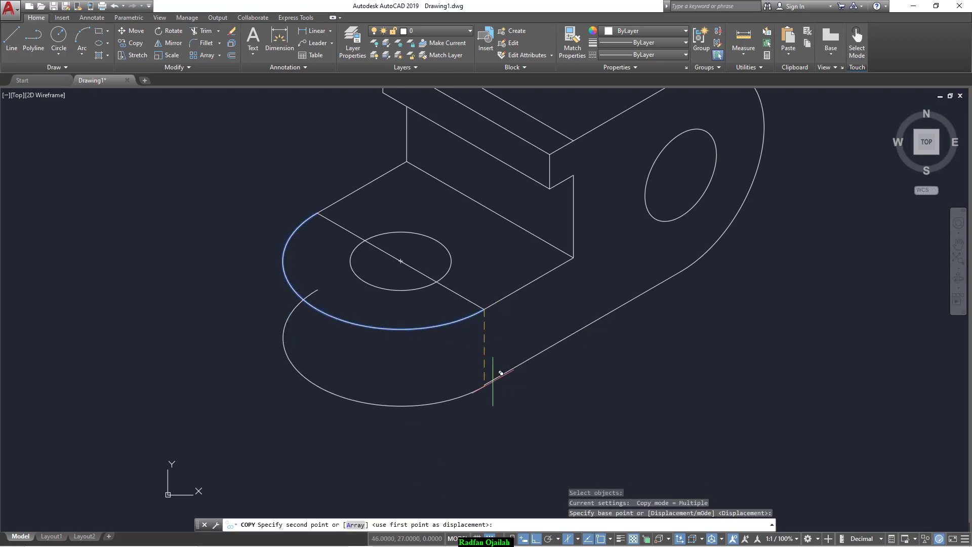
left_click(485, 384)
key("Escape")
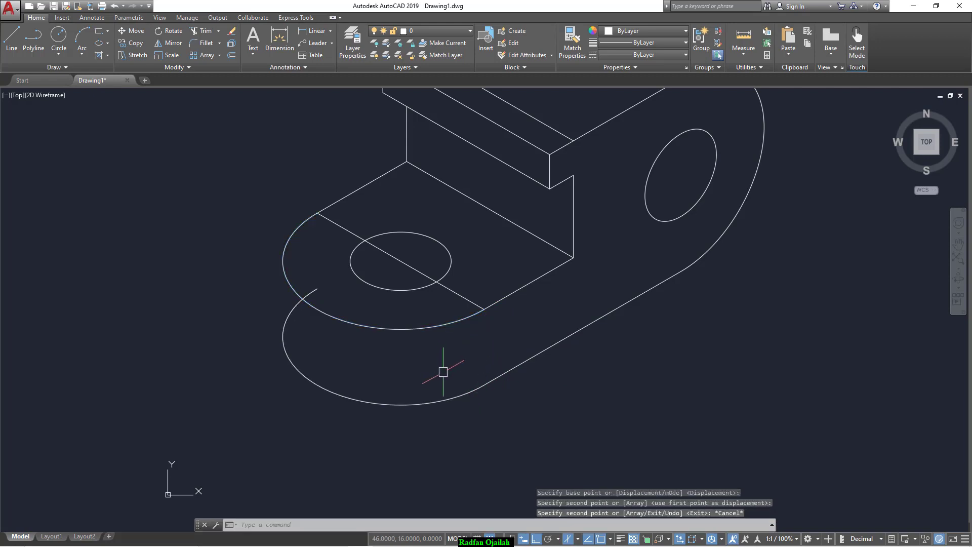
Draw a vertical line from the outer quadrant of the copied lower arc up to the outer quadrant of the base's upper arc
type("l")
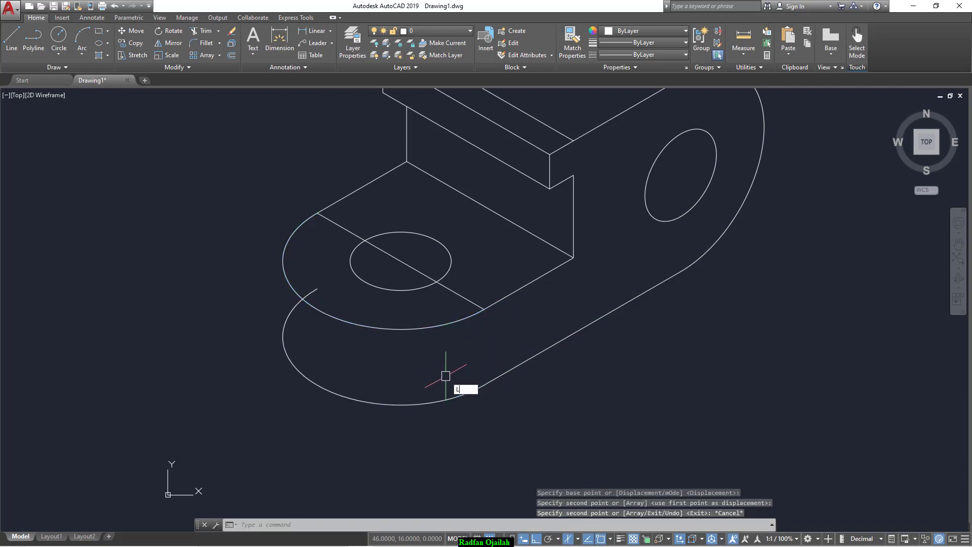
key("Return")
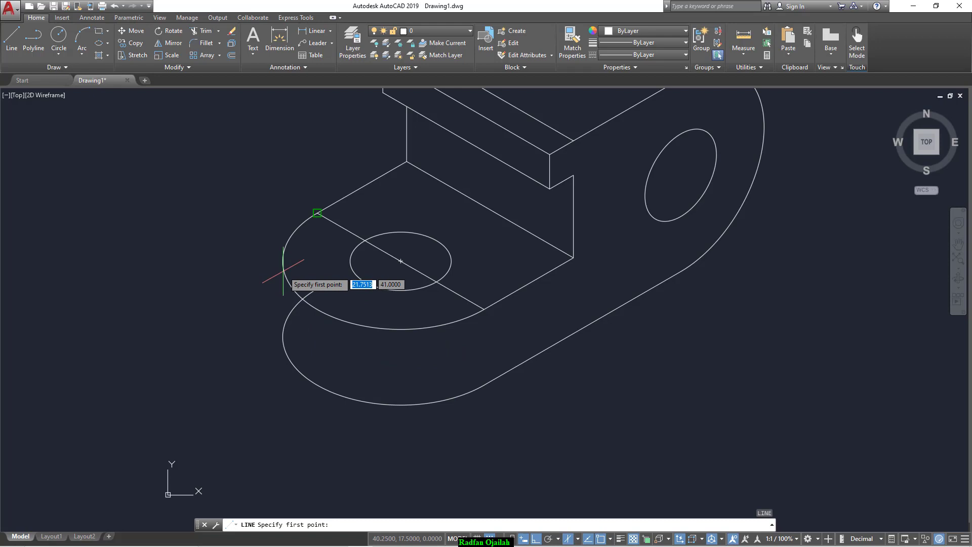
left_click(610, 539)
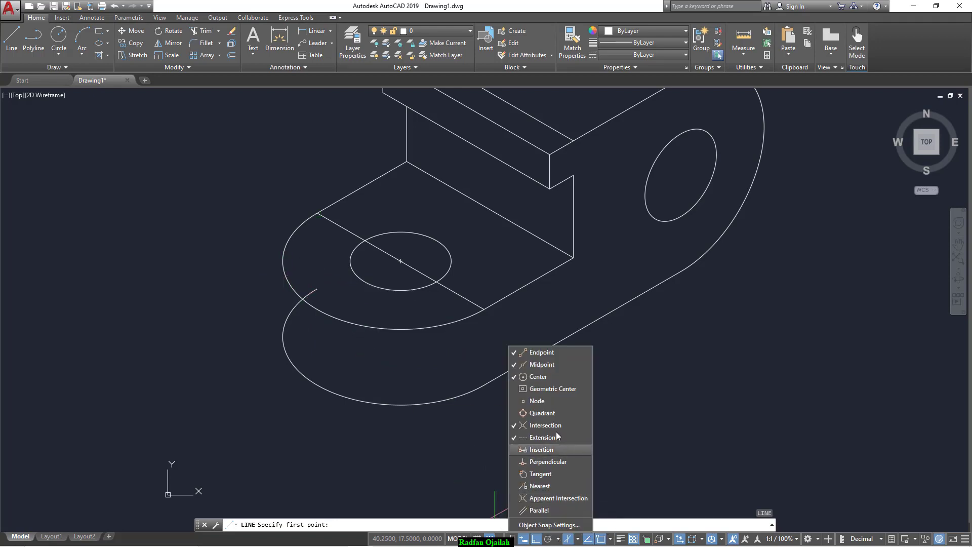
key("Escape")
key("Escape")
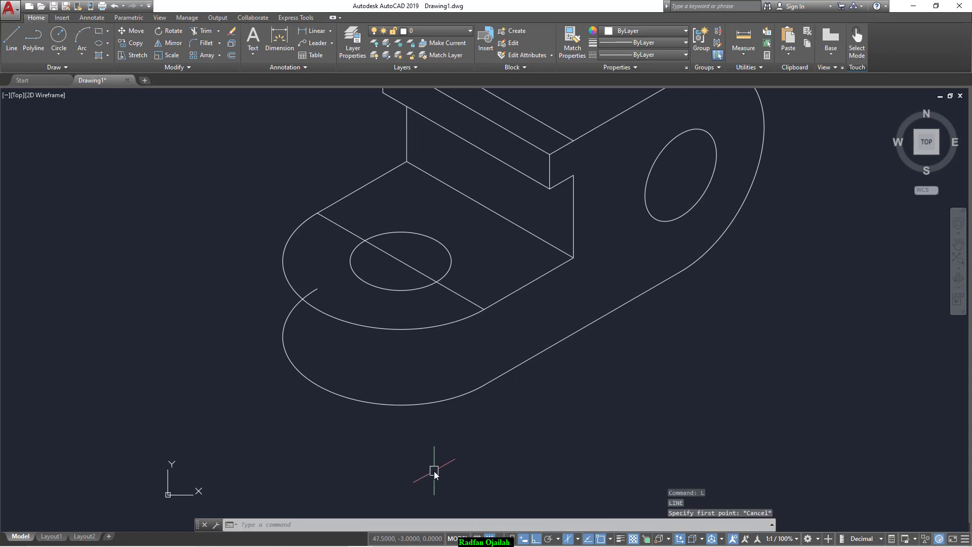
key("Return")
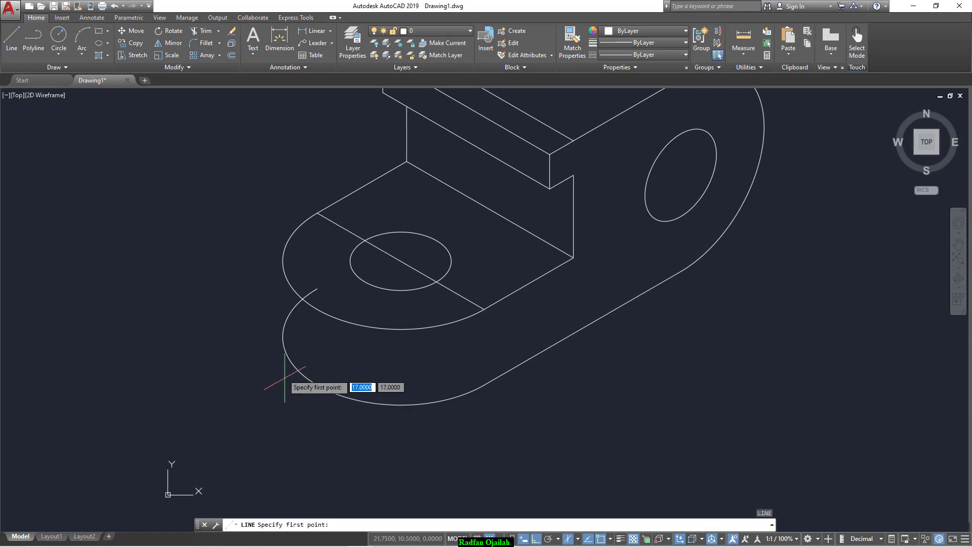
left_click(283, 336)
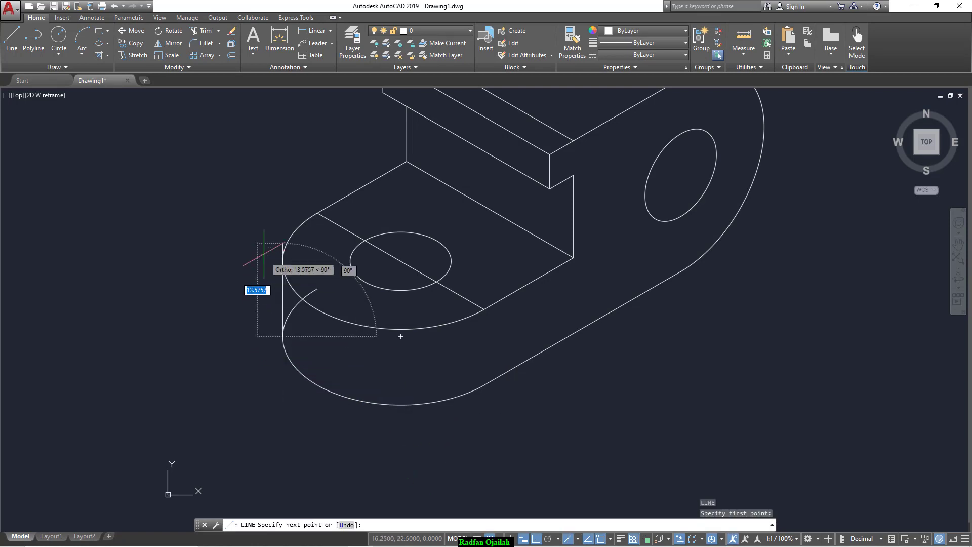
key("Escape")
Trim the leftover piece of the lower arc beyond the vertical side line, using that line as the cutting edge
type("tr")
key("Return")
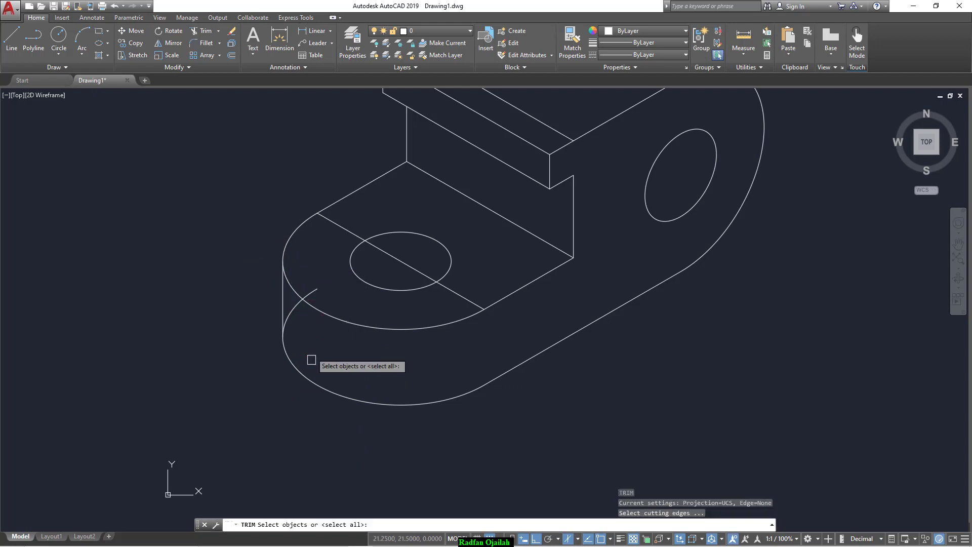
left_click(279, 308)
key("Return")
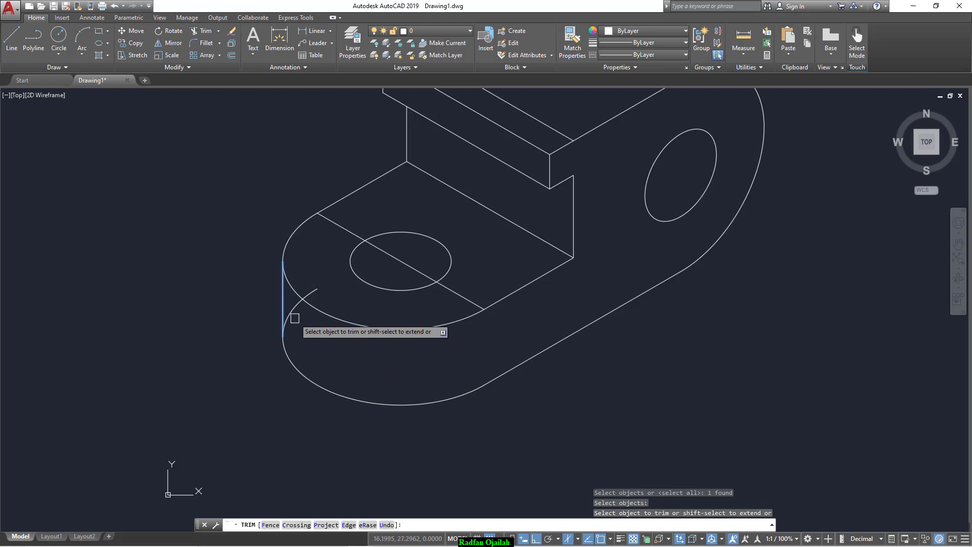
key("Return")
key("Return")
left_click(283, 303)
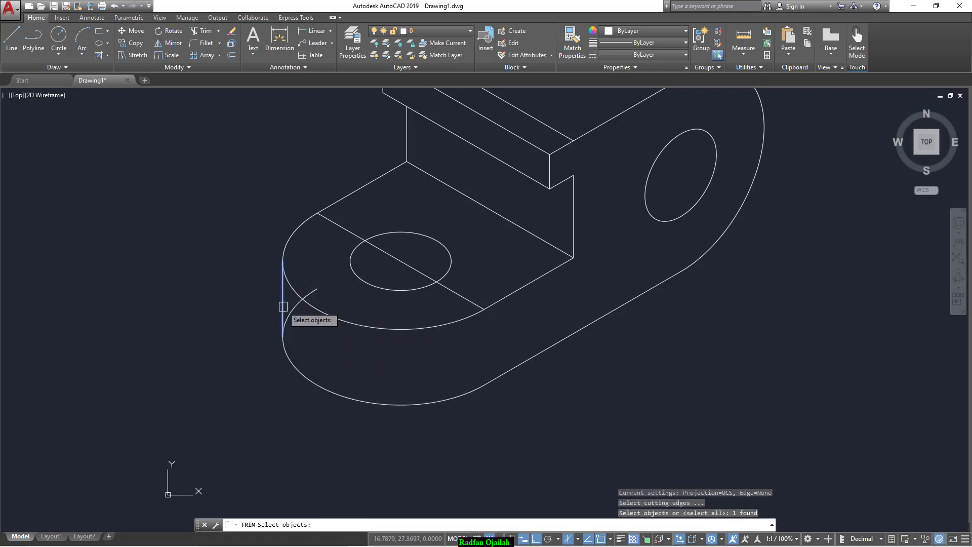
key("Return")
key("Escape")
Draw a 32-unit vertical line up from where the ledge's back edge meets the profile's upper edge, and set the isoplane to Left
middle_click_drag(304, 326, 227, 506)
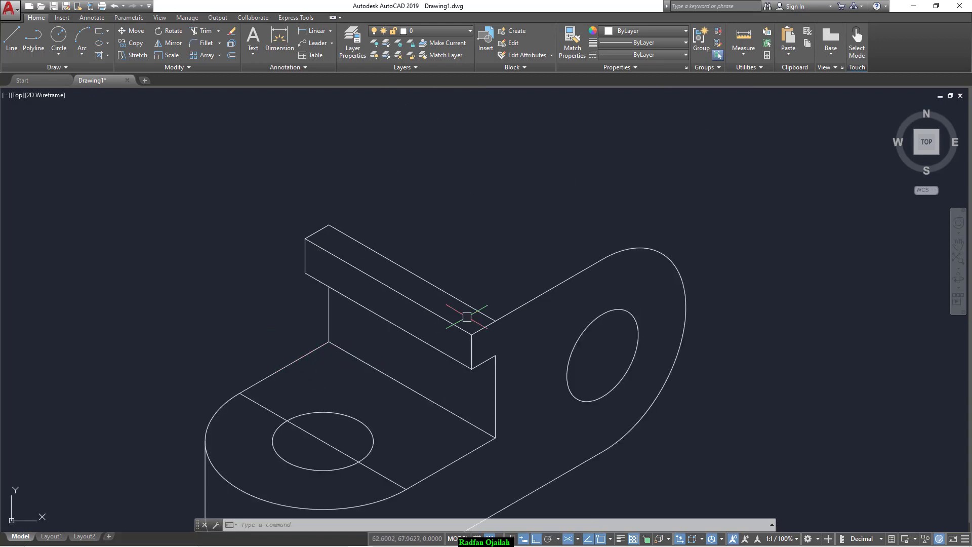
type("l")
key("Return")
left_click(495, 320)
key("F5")
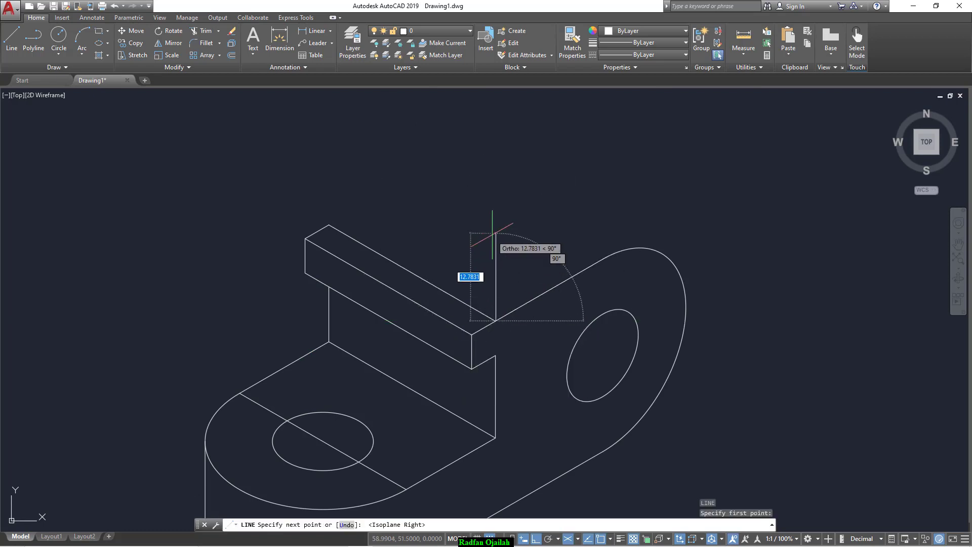
type("32")
key("Return")
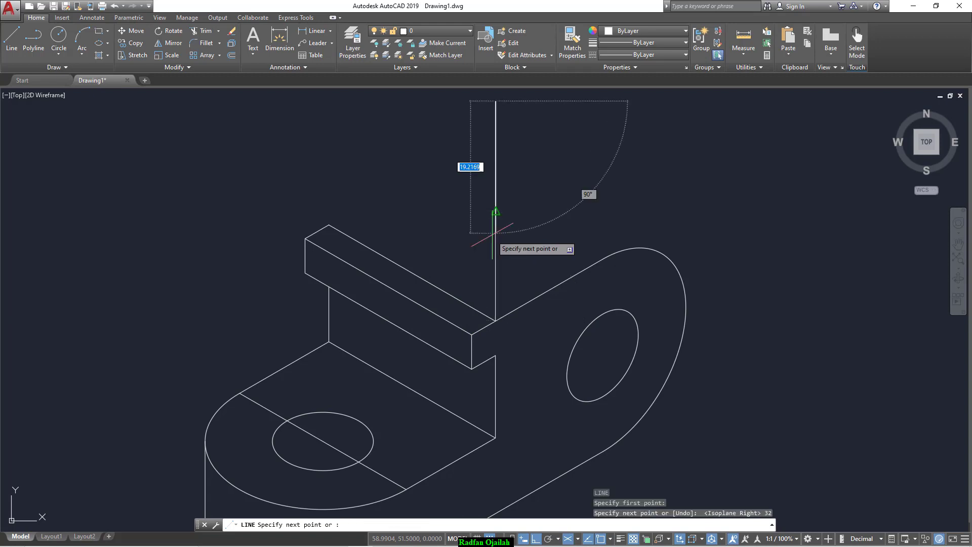
scroll(492, 324, "down", 3)
scroll(486, 301, "up", 3)
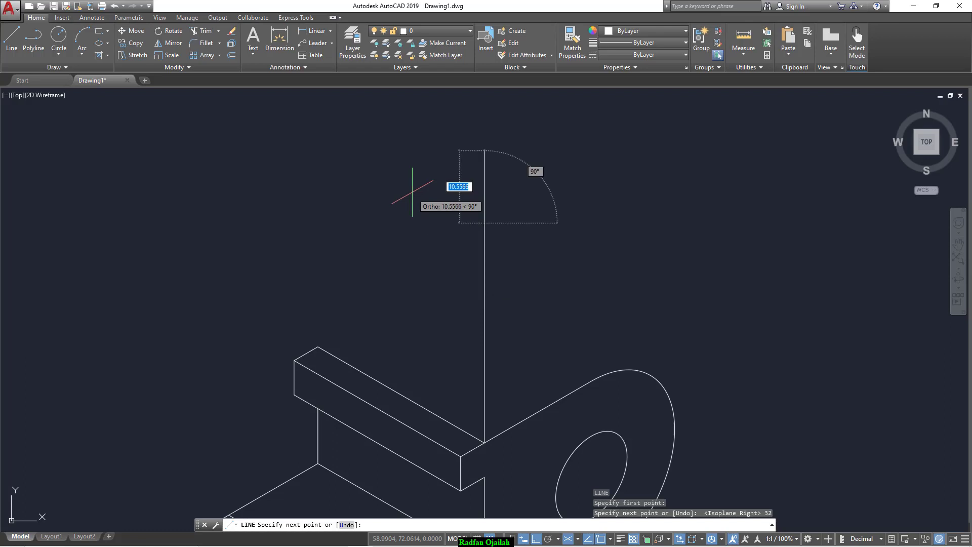
key("F5")
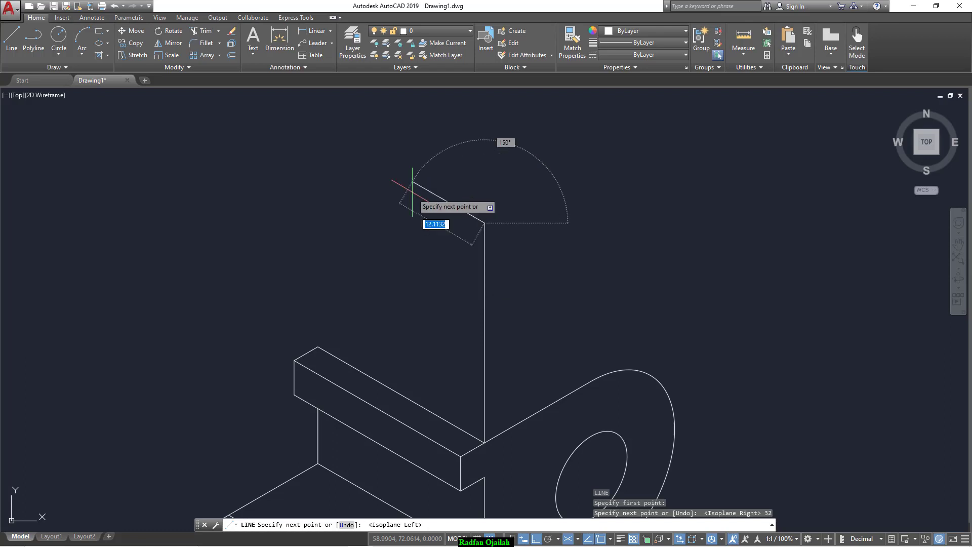
key("Escape")
Copy the 32-unit vertical line to the far end of the ledge's back edge and to a point further along the profile's upper edge
type("co")
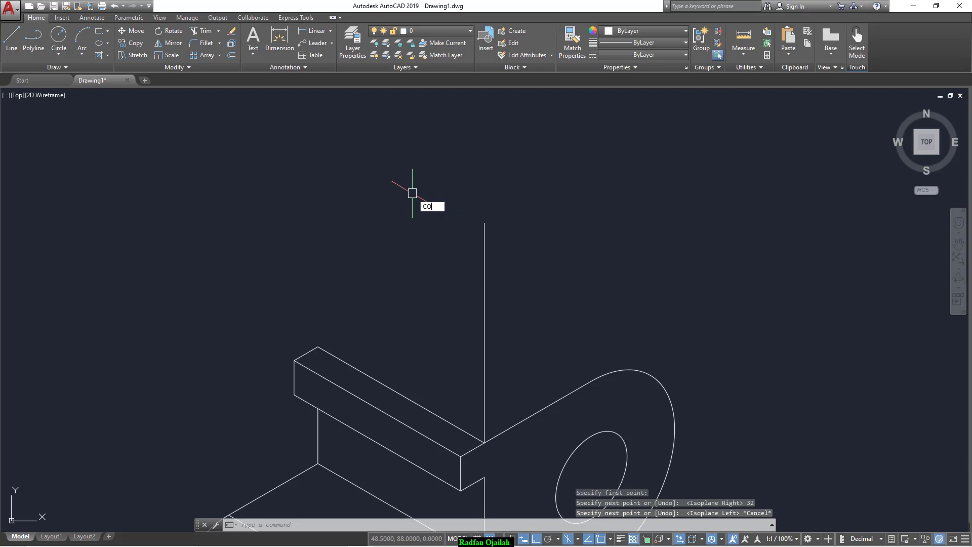
key("Return")
left_click(494, 310)
left_click(478, 345)
key("Return")
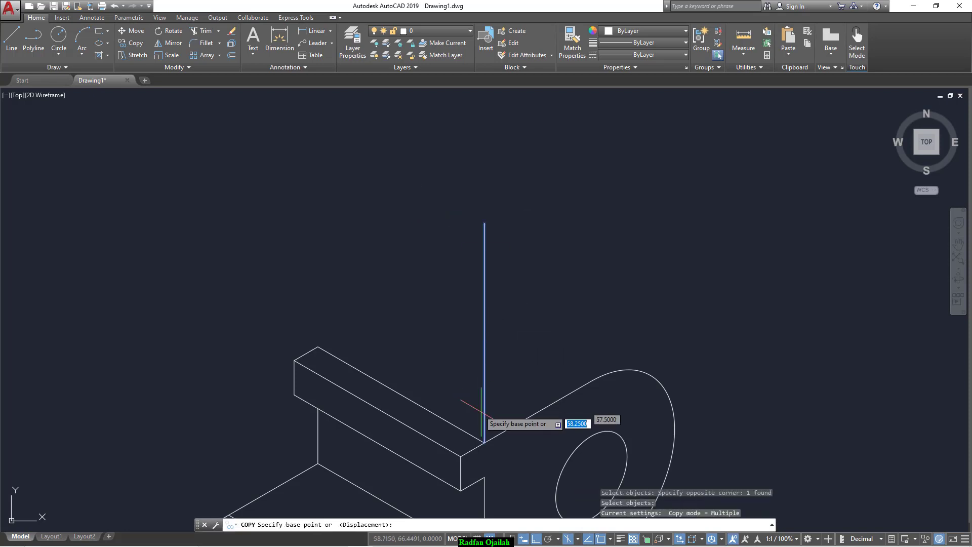
left_click(484, 441)
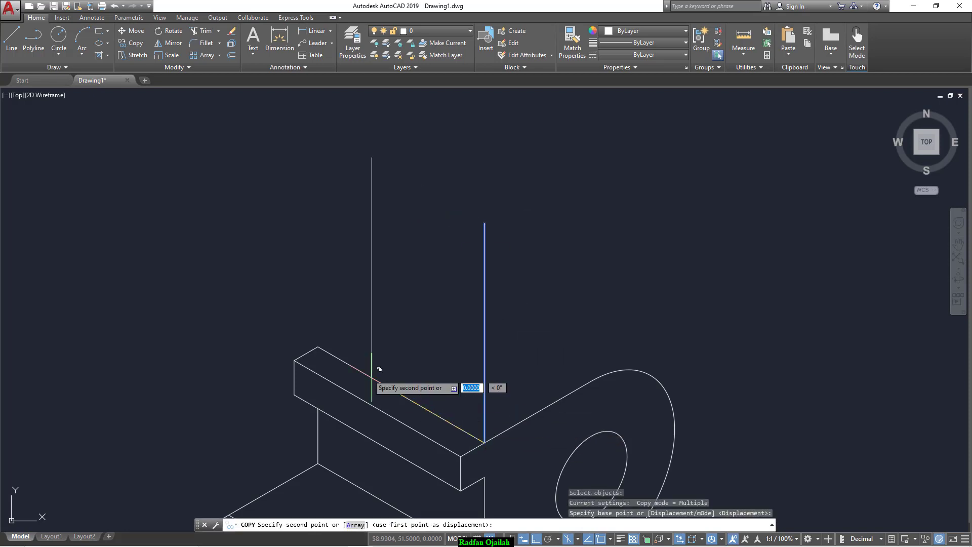
left_click(319, 347)
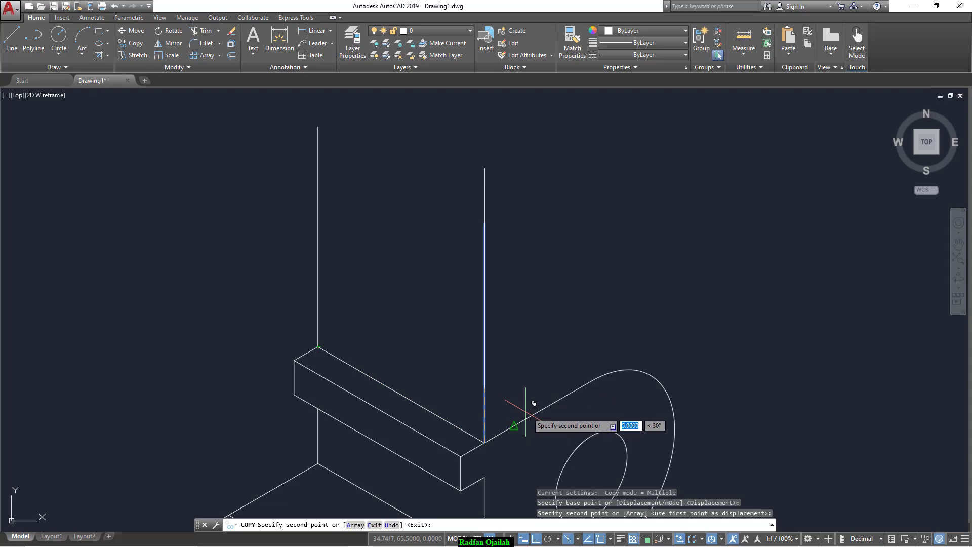
left_click(544, 411)
key("Escape")
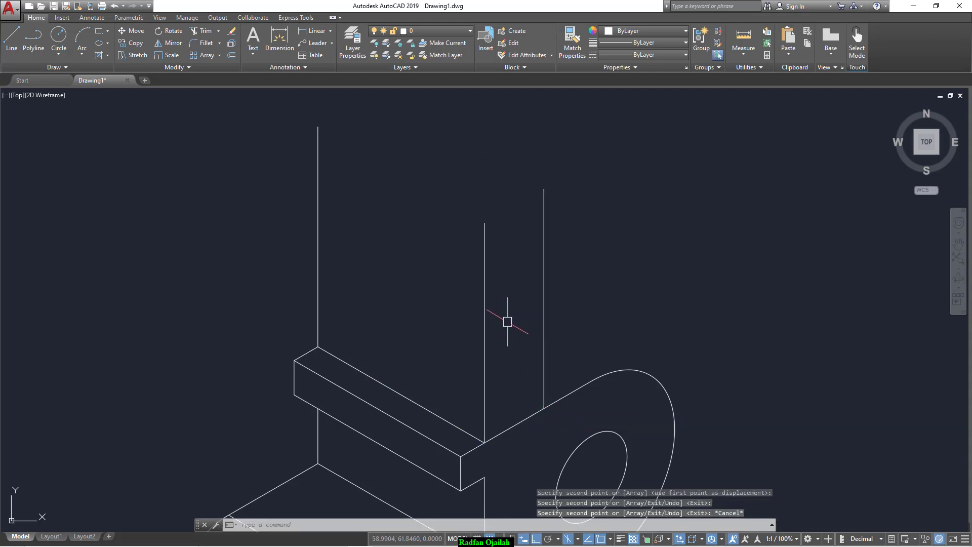
Copy the ledge's back long edge up to join the tops of the two vertical lines at its ends
type("co")
key("Return")
left_click(440, 417)
key("Return")
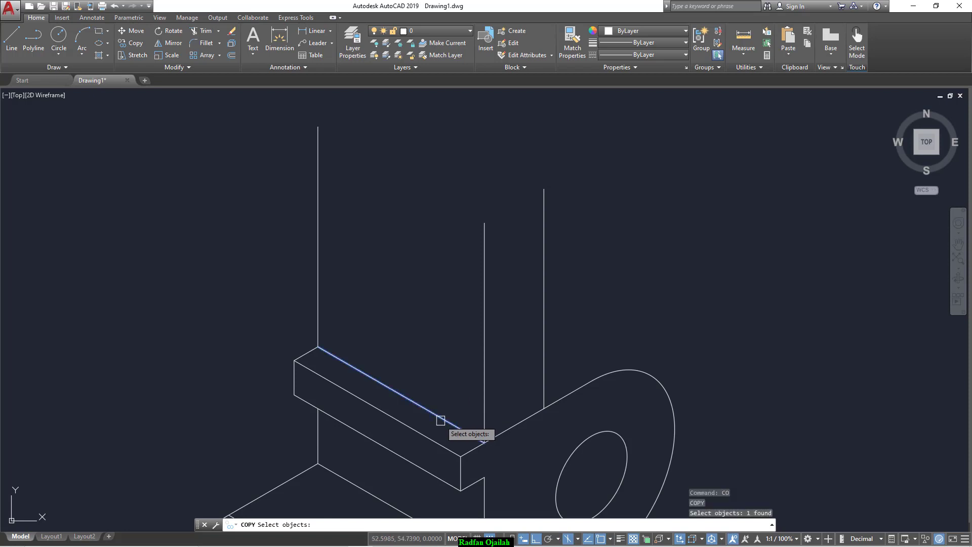
left_click(484, 442)
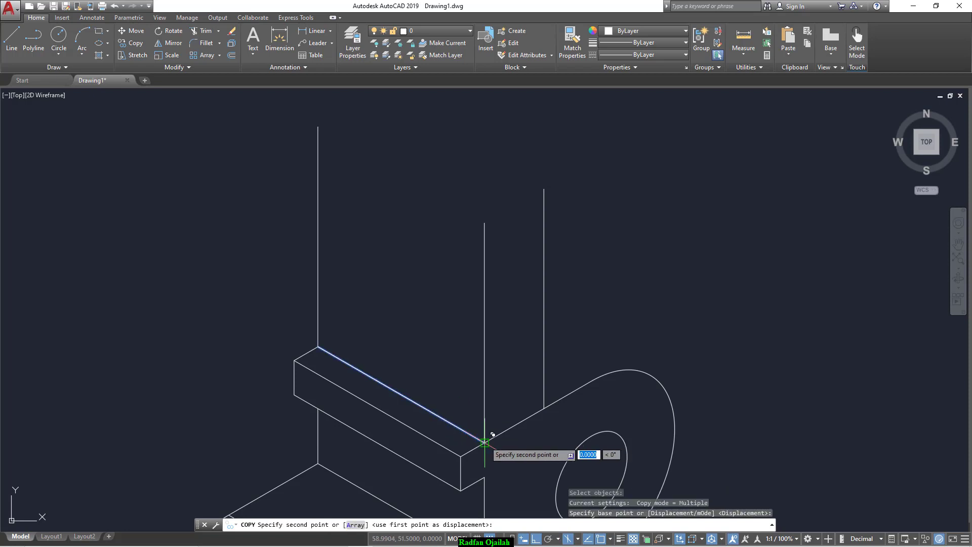
left_click(485, 222)
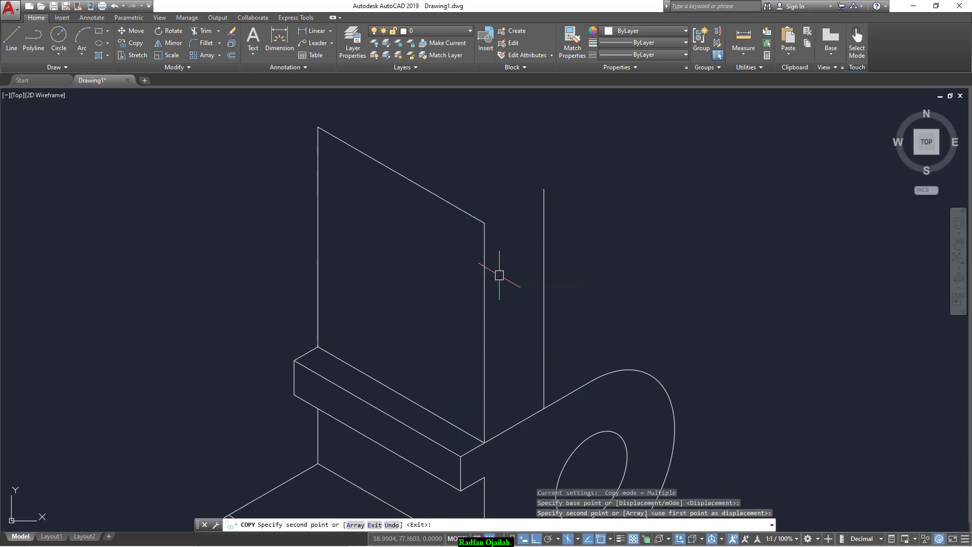
key("Escape")
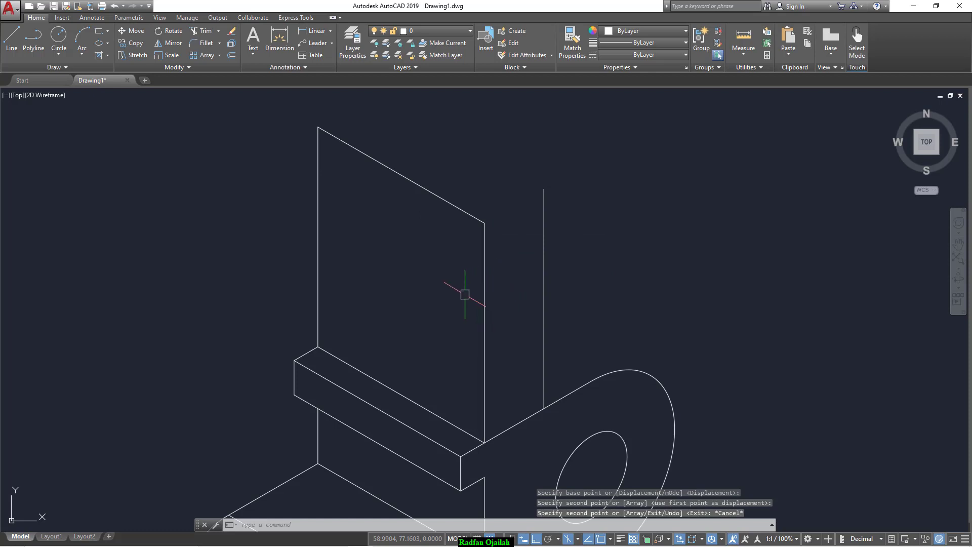
Draw an isocircle of radius 6 centred on the midpoint of the upright panel's top edge
left_click(99, 42)
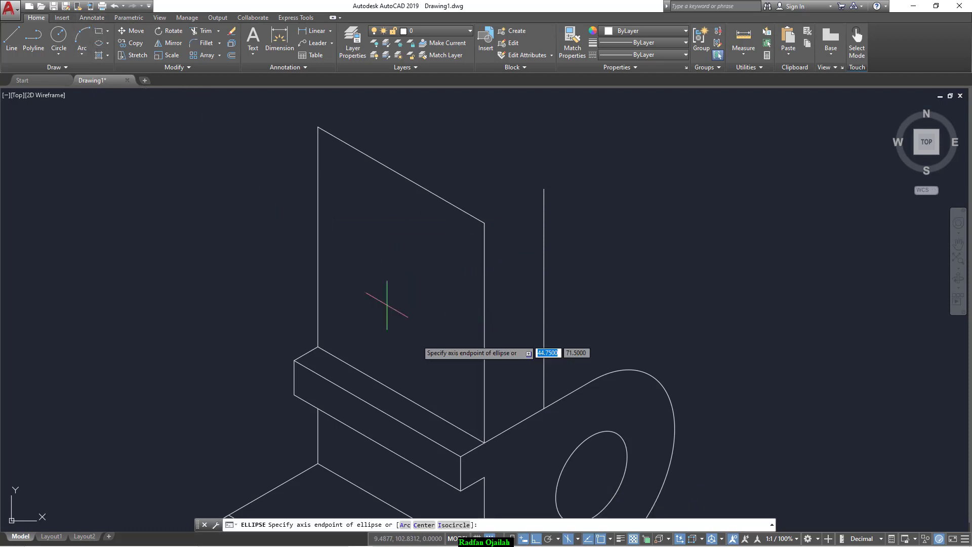
left_click(457, 525)
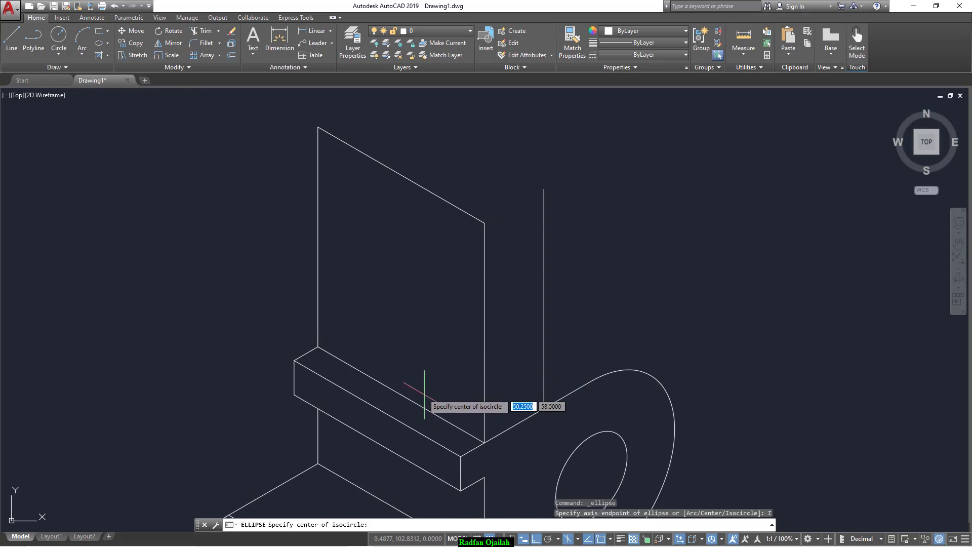
left_click(401, 175)
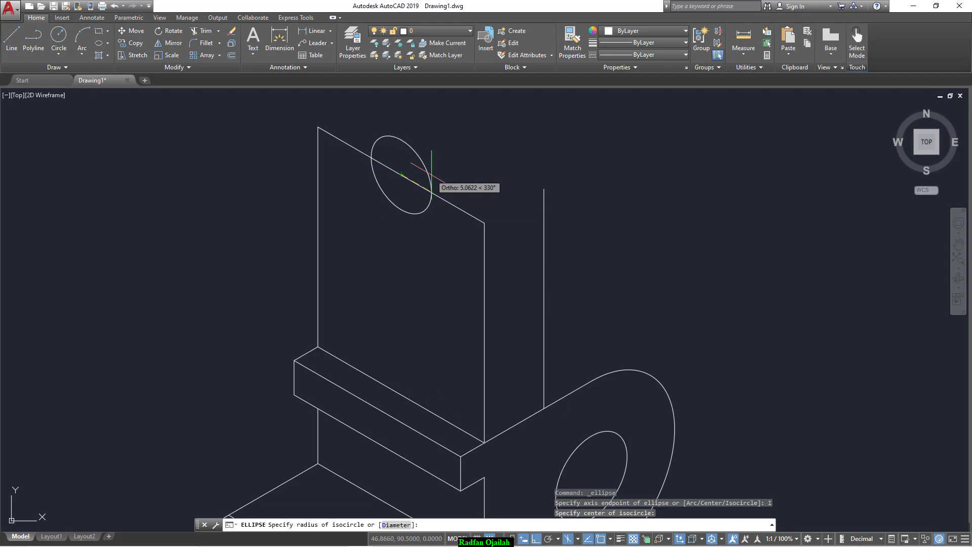
type("6")
key("Return")
Draw a 20-unit vertical line down from the isocircle's centre at the midpoint of the panel's top edge
type("l")
key("Return")
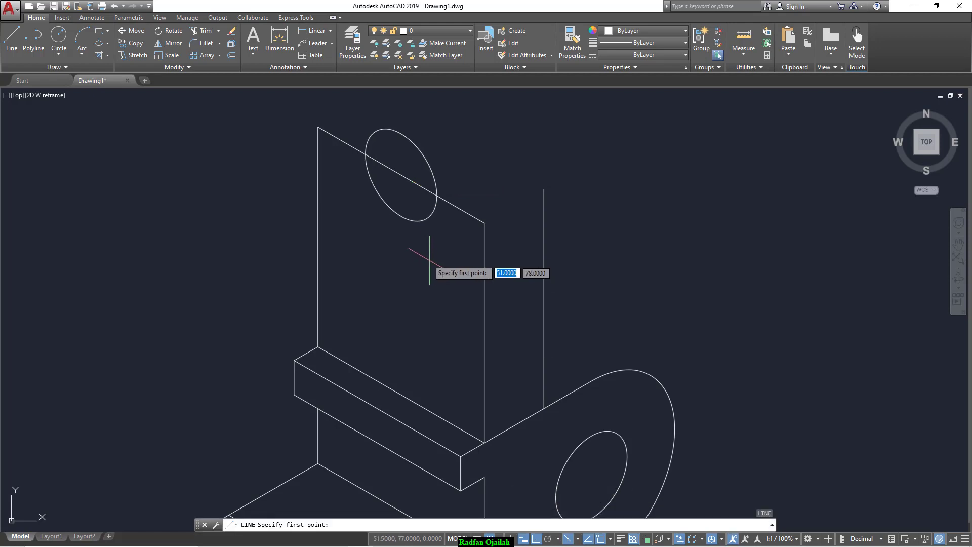
left_click(400, 175)
type("2")
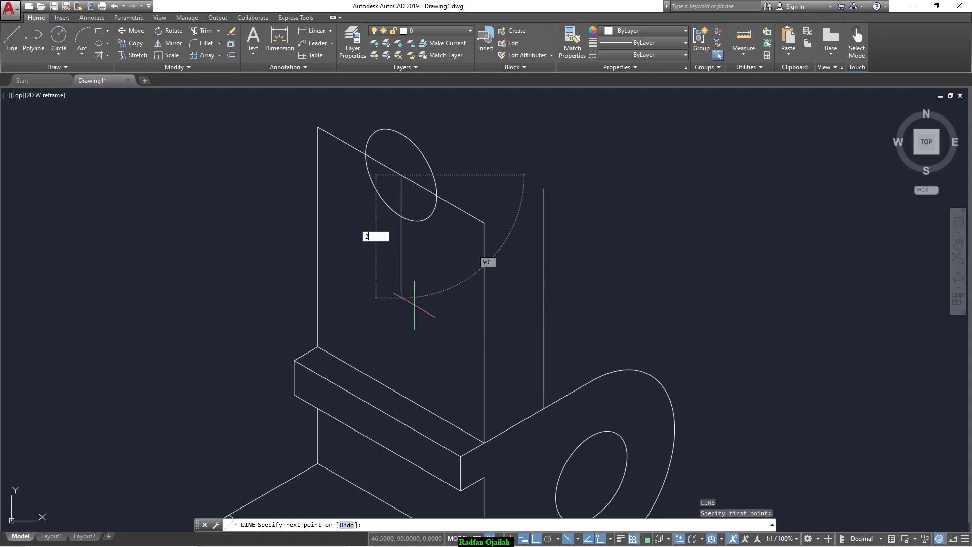
type("0")
key("Return")
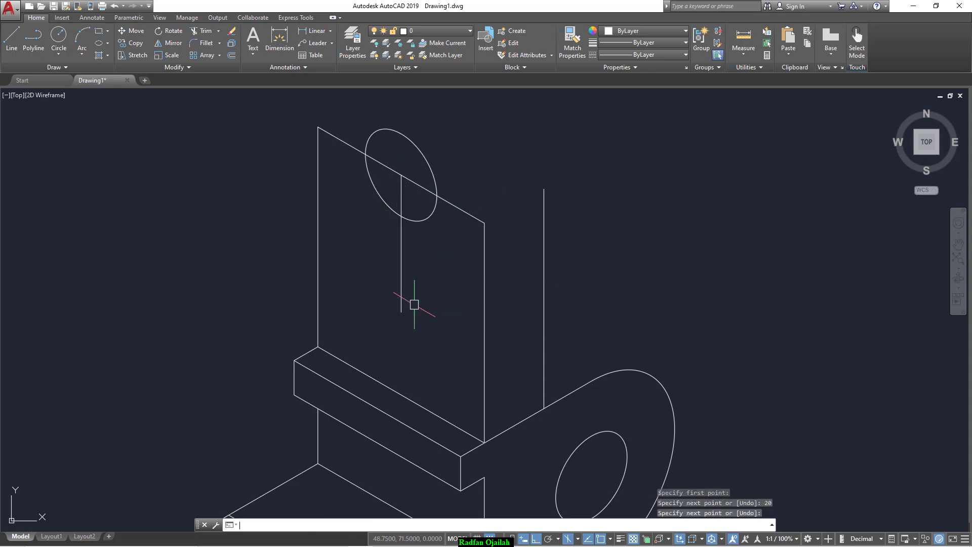
key("Return")
Copy the radius 6 isocircle from the upper end of the 20-unit line to its lower end
type("co")
key("Return")
left_click(405, 216)
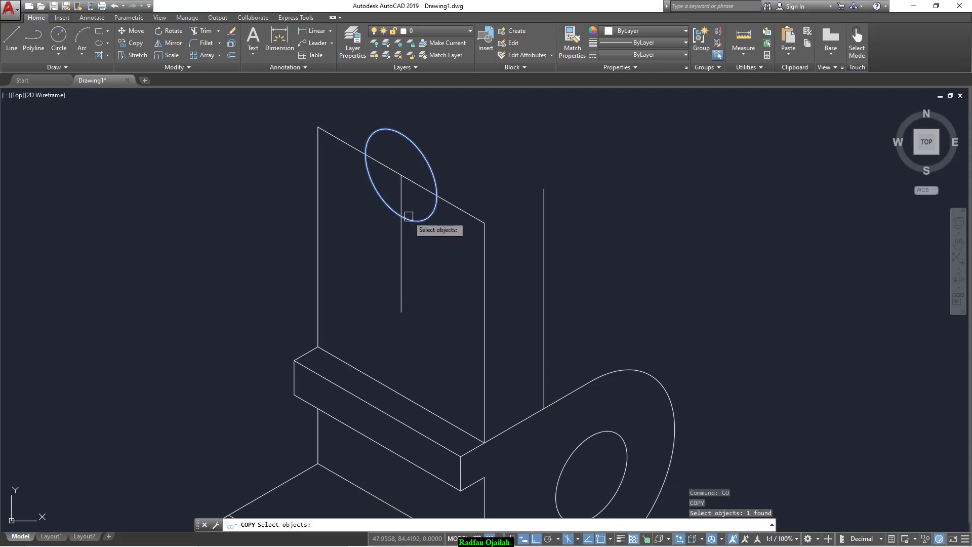
key("Return")
left_click(401, 176)
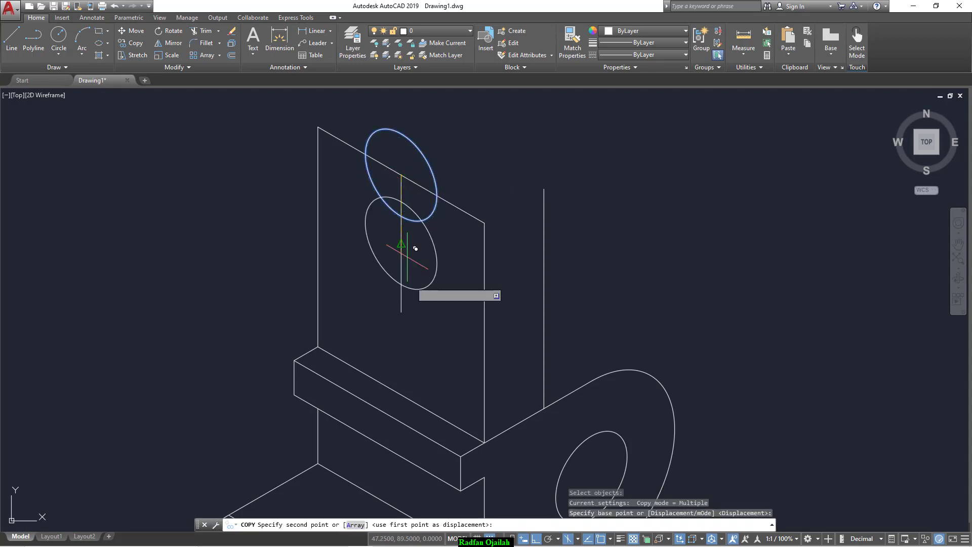
left_click(401, 311)
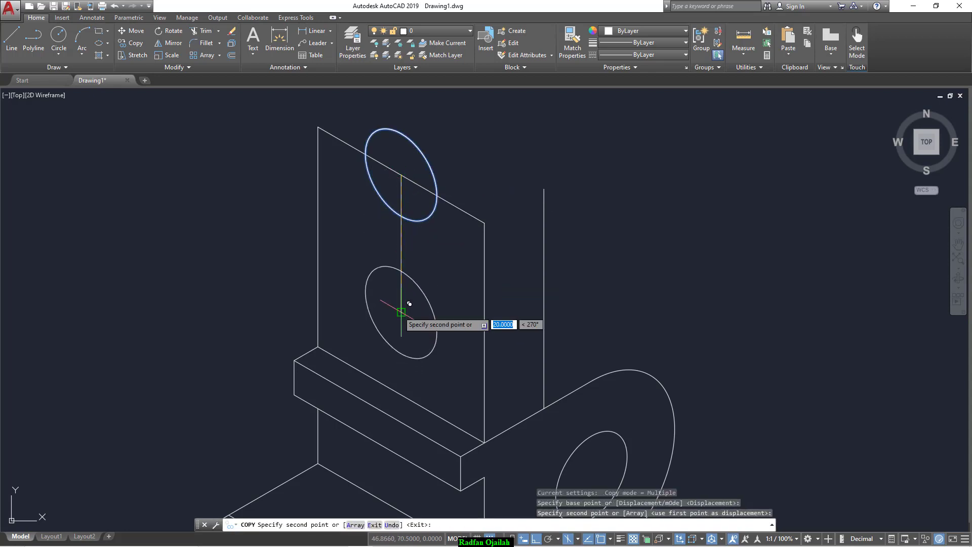
key("Escape")
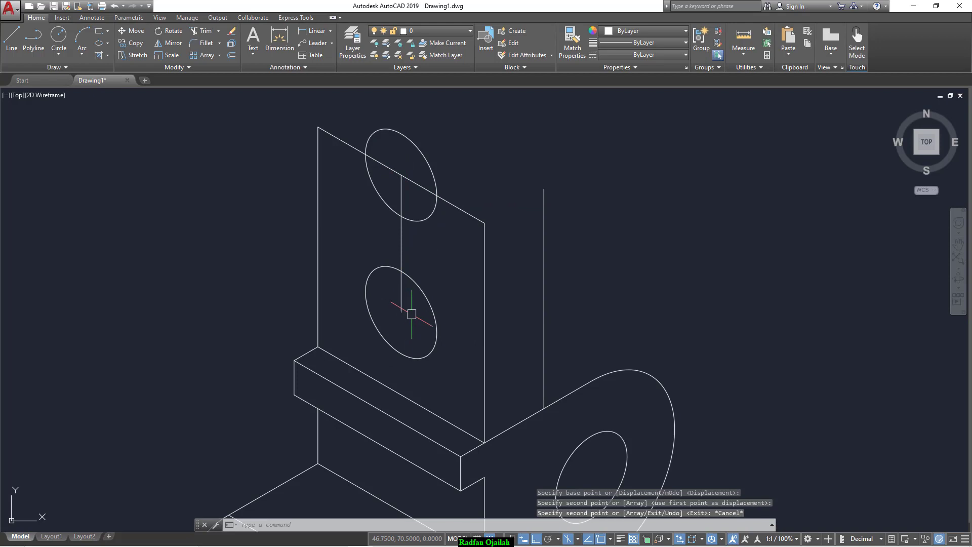
key("Escape")
key("Delete")
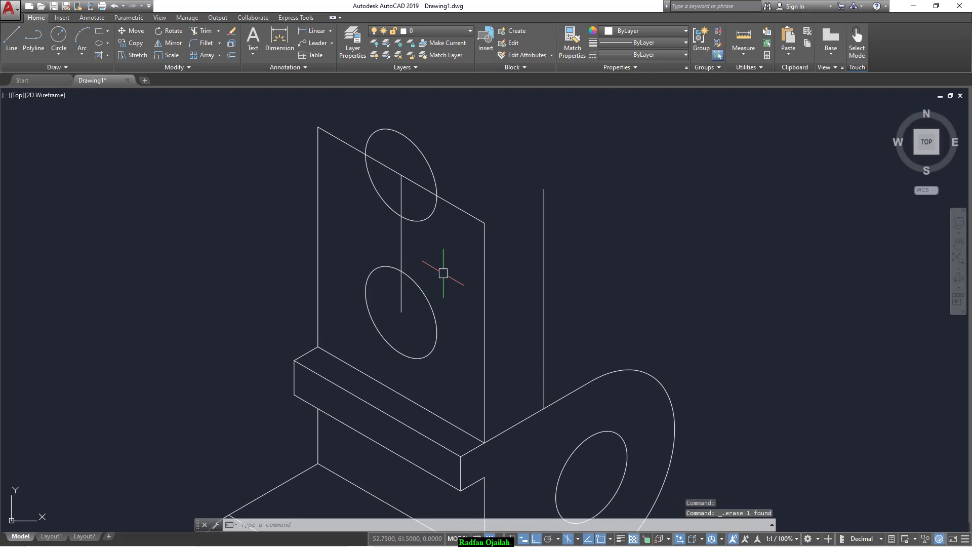
Copy the 20-unit centre line to both points where the upper isocircle crosses the panel's top edge, and erase the original line
type("CO")
key("Return")
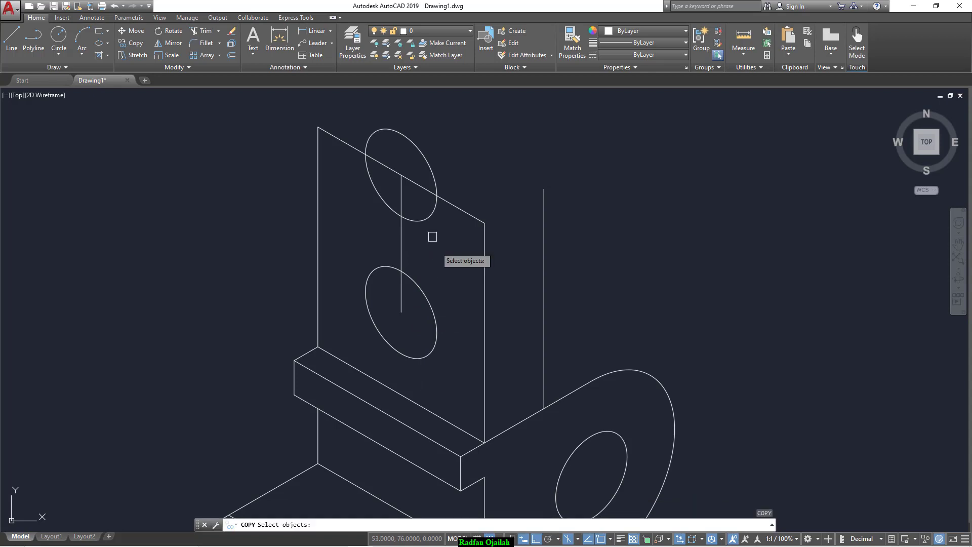
left_click(400, 195)
key("Return")
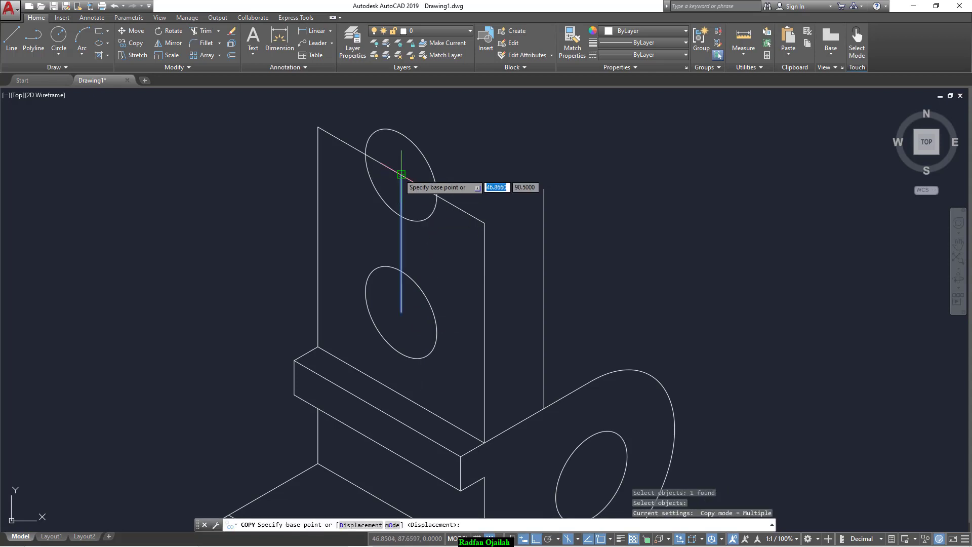
left_click(401, 175)
left_click(438, 194)
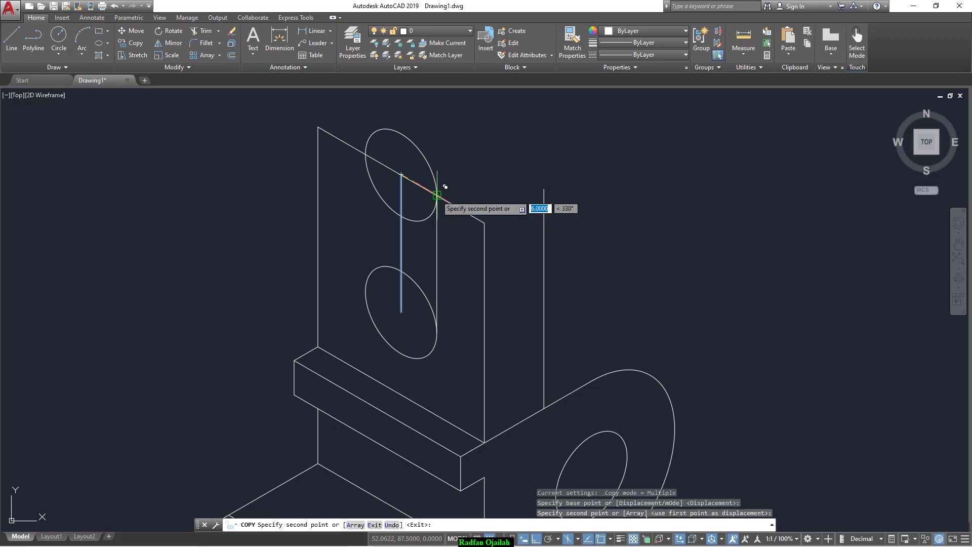
left_click(365, 154)
key("Escape")
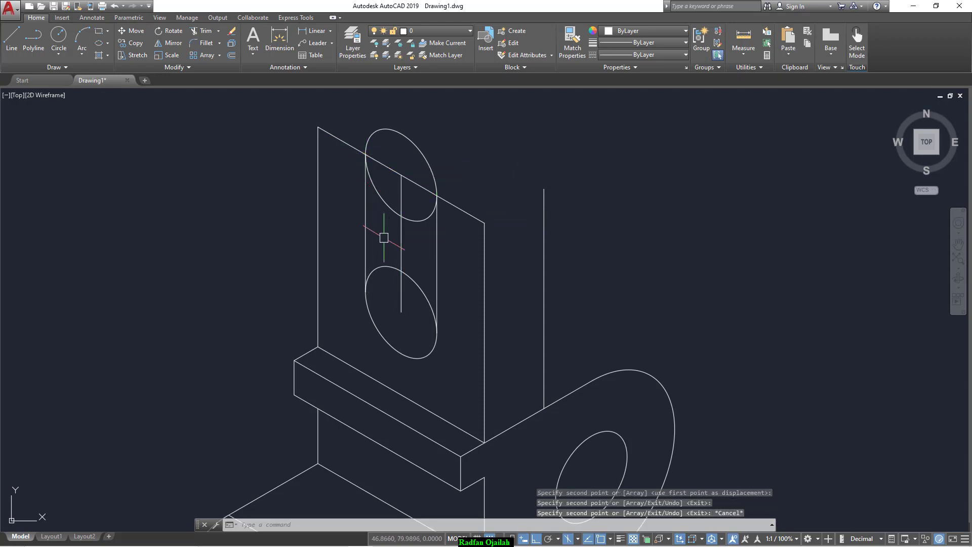
left_click(402, 303)
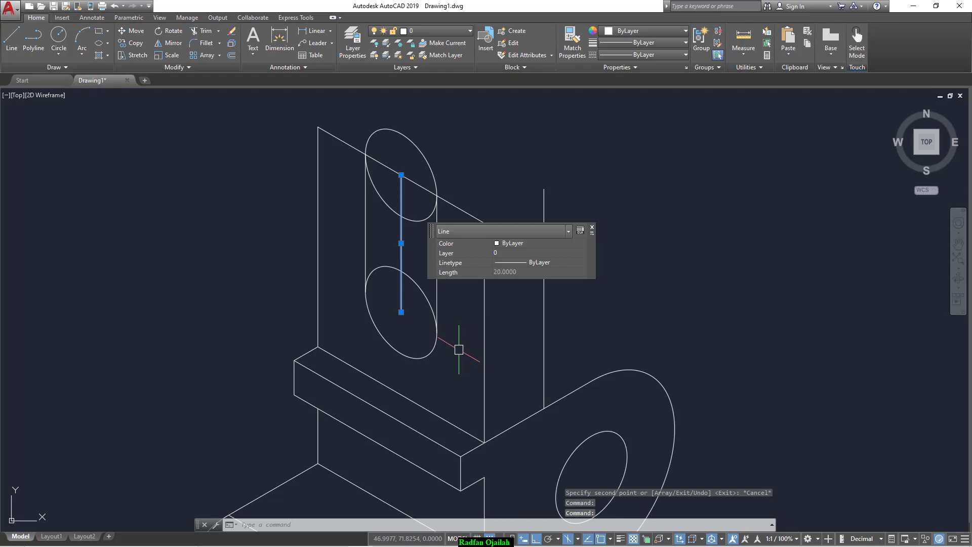
key("Delete")
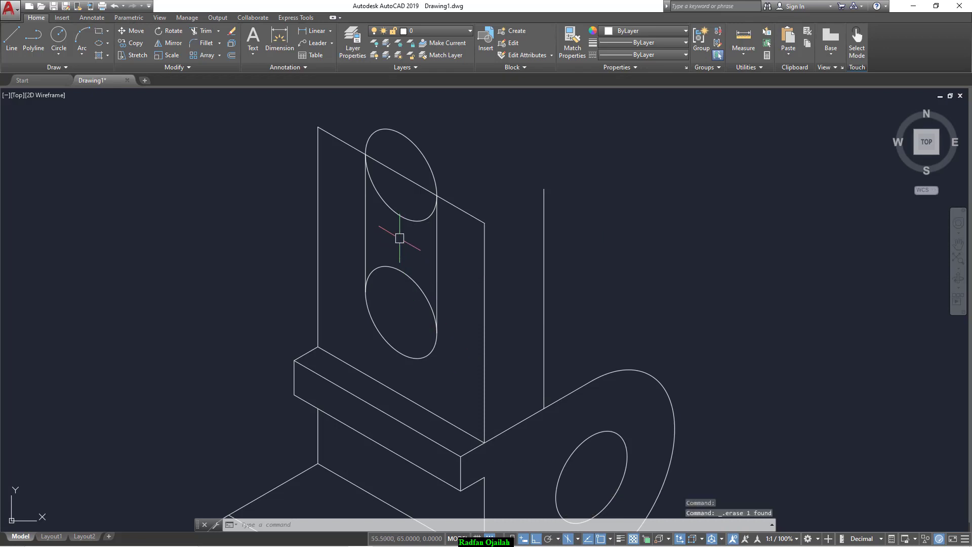
Trim the facing inner halves of the two isocircles between the side lines to form a vertical slot
type("tr")
key("Return")
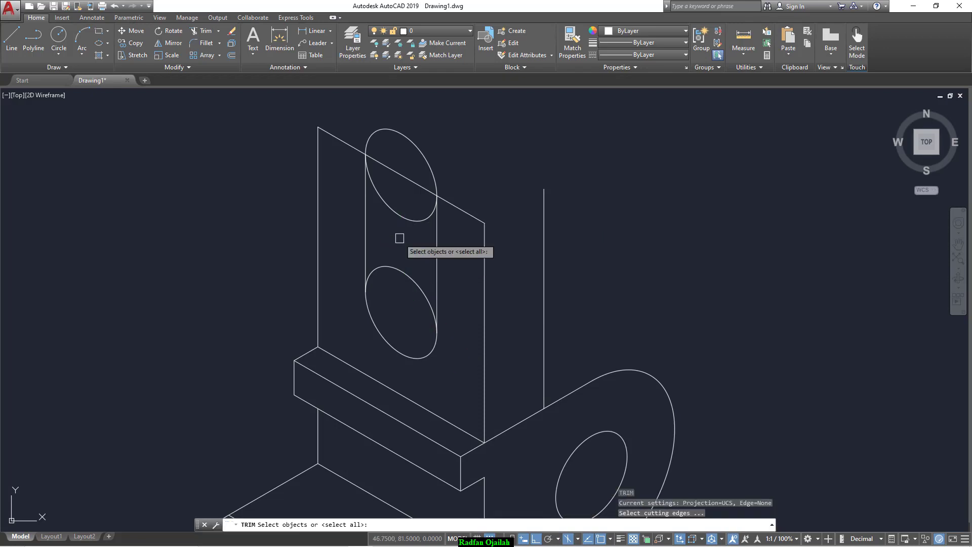
left_click(436, 260)
left_click(365, 229)
key("Return")
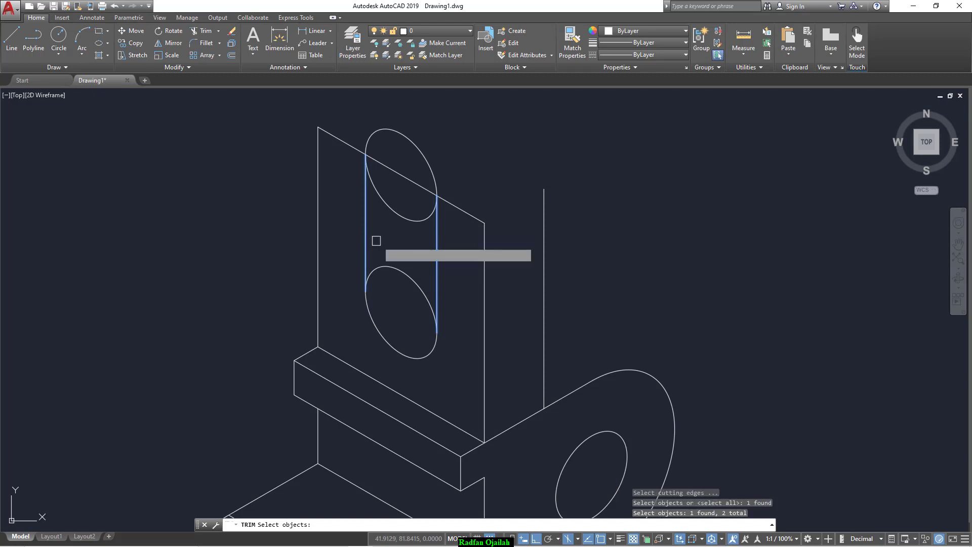
left_click(400, 270)
left_click(401, 217)
key("Return")
Draw an isocircle centred on the midpoint of the panel's top edge, with its radius reaching the edge's endpoint
scroll(524, 304, "up", 2)
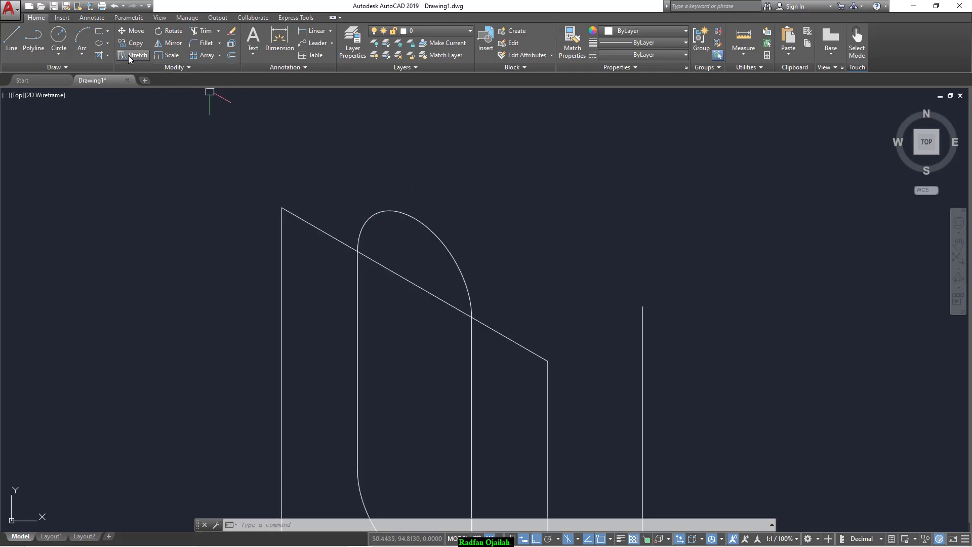
left_click(105, 44)
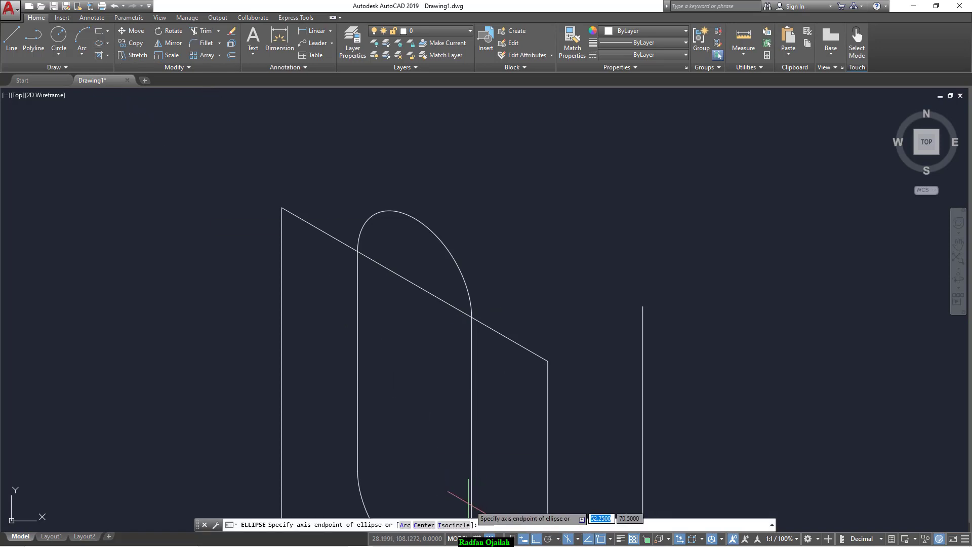
left_click(451, 524)
scroll(510, 458, "down", 2)
scroll(512, 451, "up", 2)
scroll(491, 339, "down", 1)
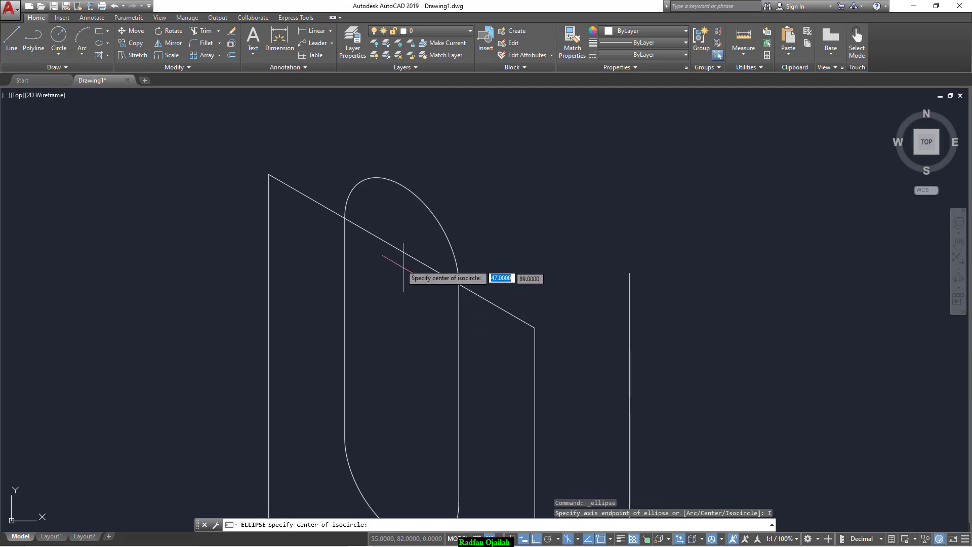
left_click(402, 251)
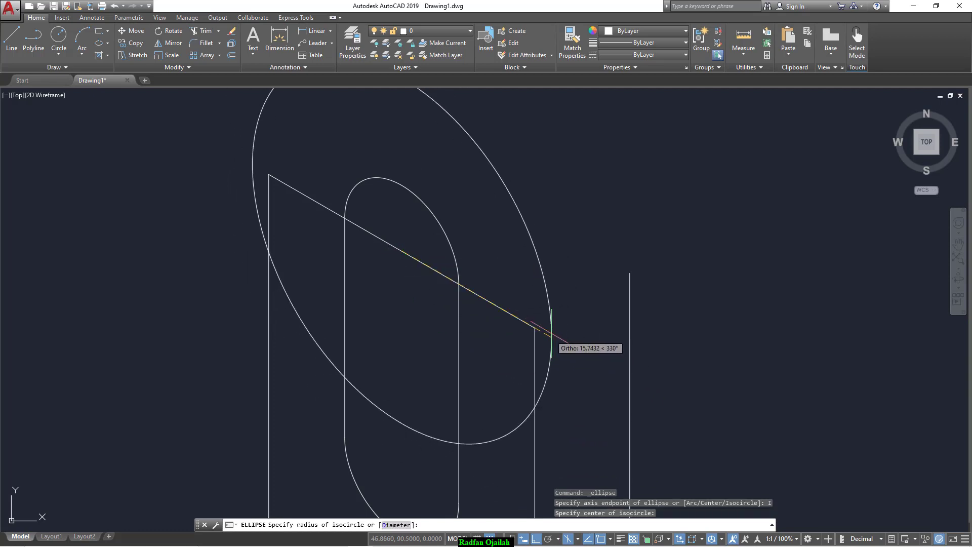
left_click(535, 328)
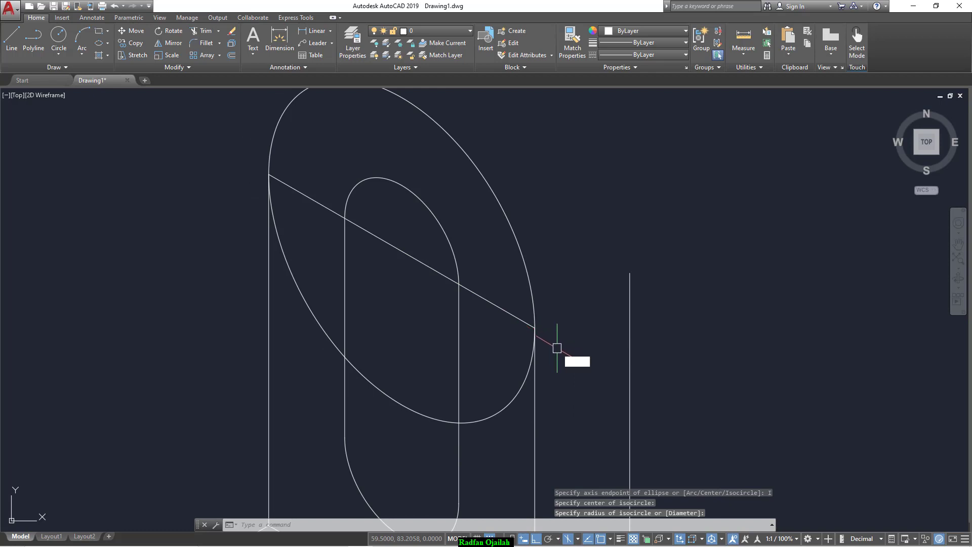
Trim the large isocircle's lower half at the panel's top edge, and erase that edge
type("tr")
key("Return")
left_click(512, 315)
key("Return")
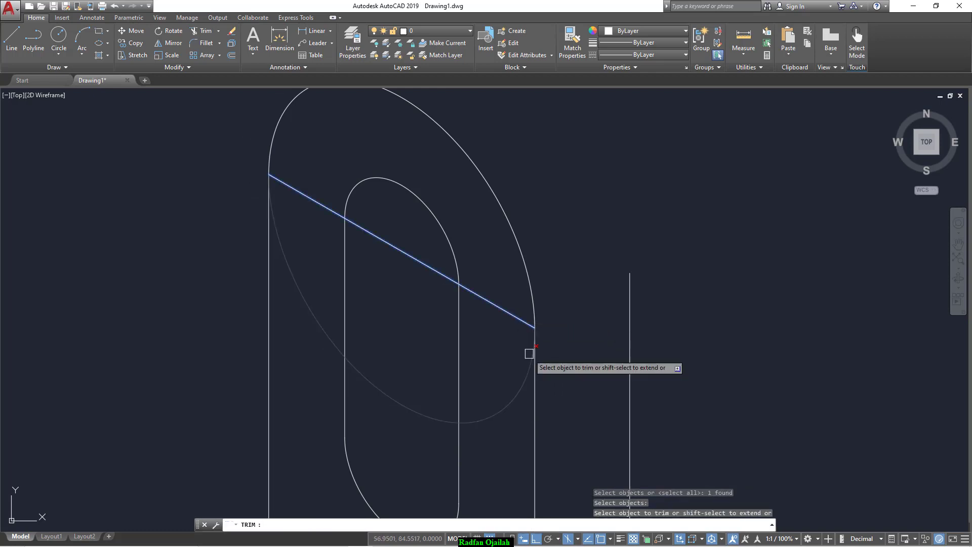
left_click(521, 364)
key("Escape")
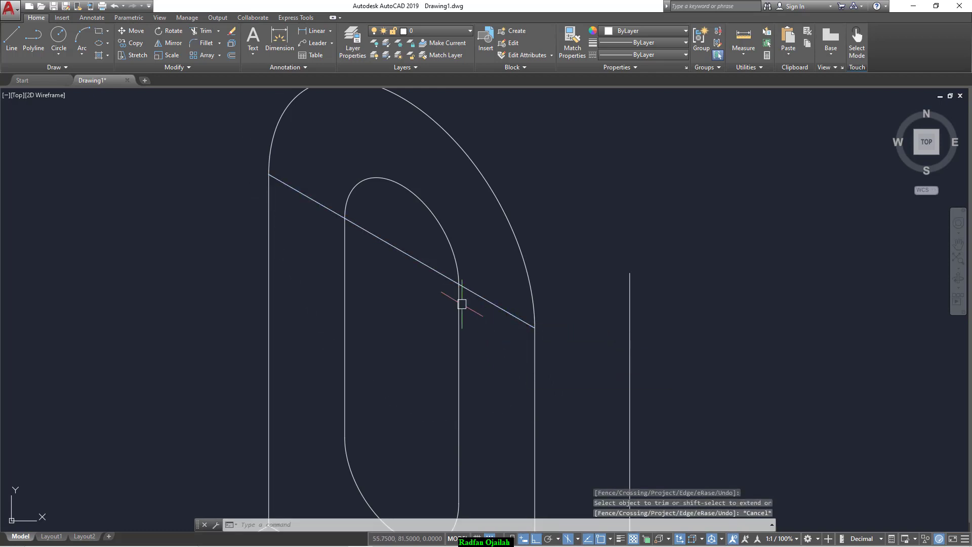
left_click(433, 270)
key("Delete")
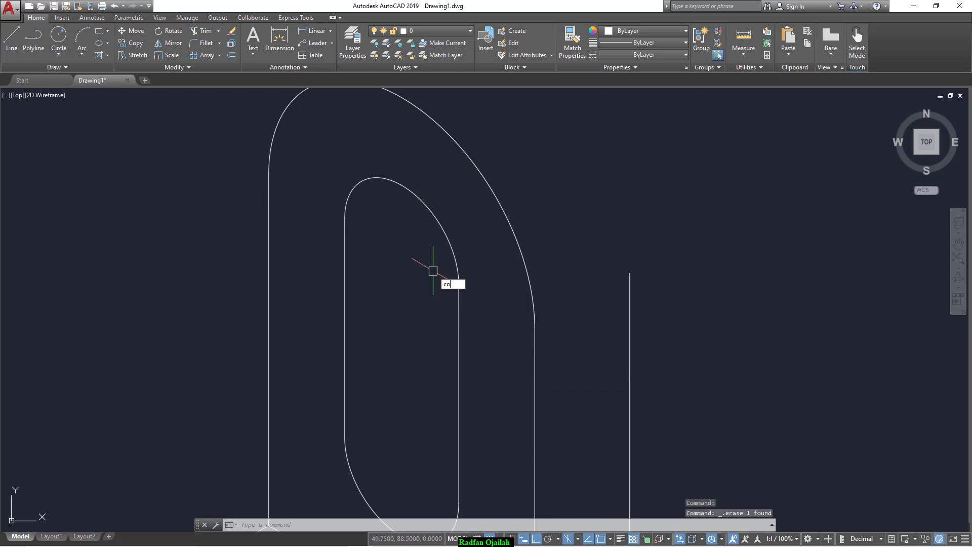
key("Return")
left_click(522, 272)
key("Return")
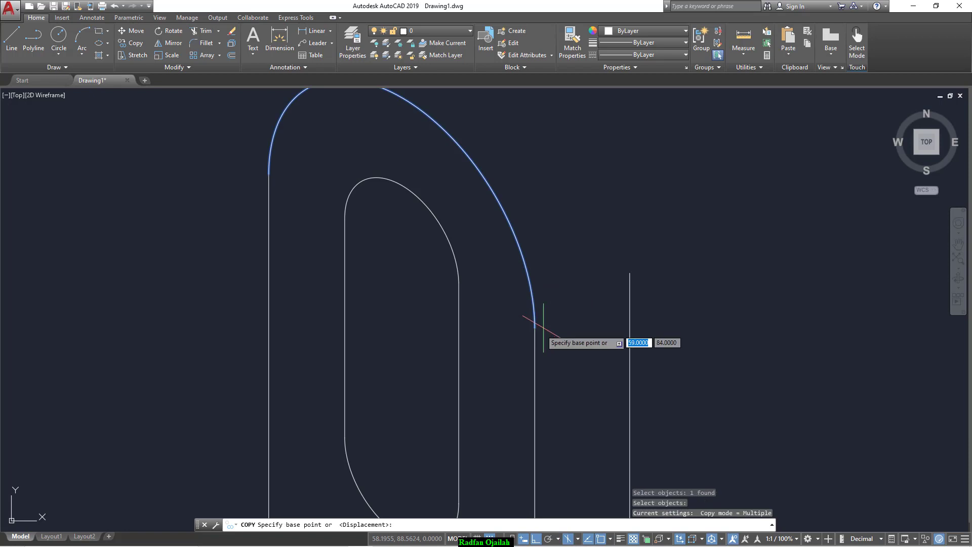
left_click(534, 327)
key("Escape")
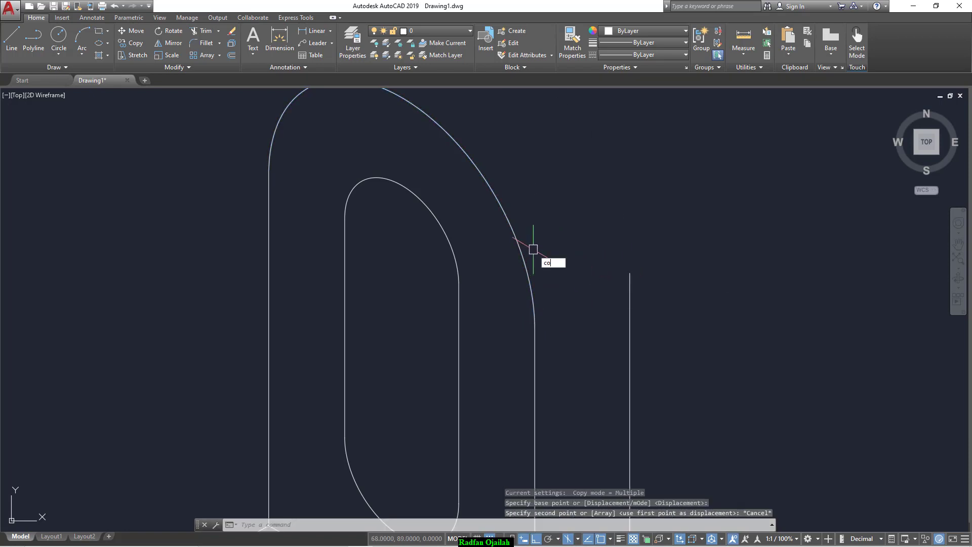
Copy the panel's outer arc and the slot's two arcs and far side line from the outer arc's lower end to the top of the separate vertical line
key("Return")
left_click(543, 223)
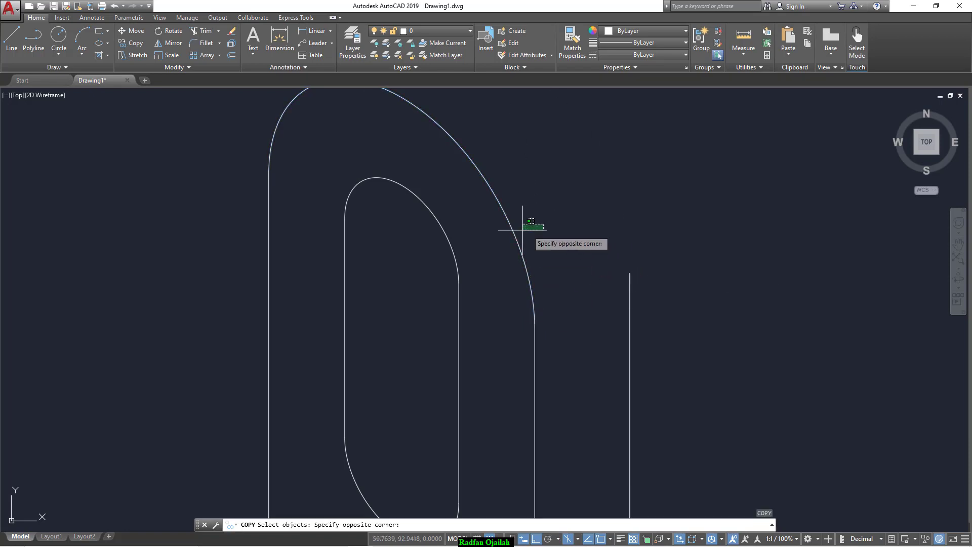
left_click(429, 223)
scroll(473, 212, "up", 2)
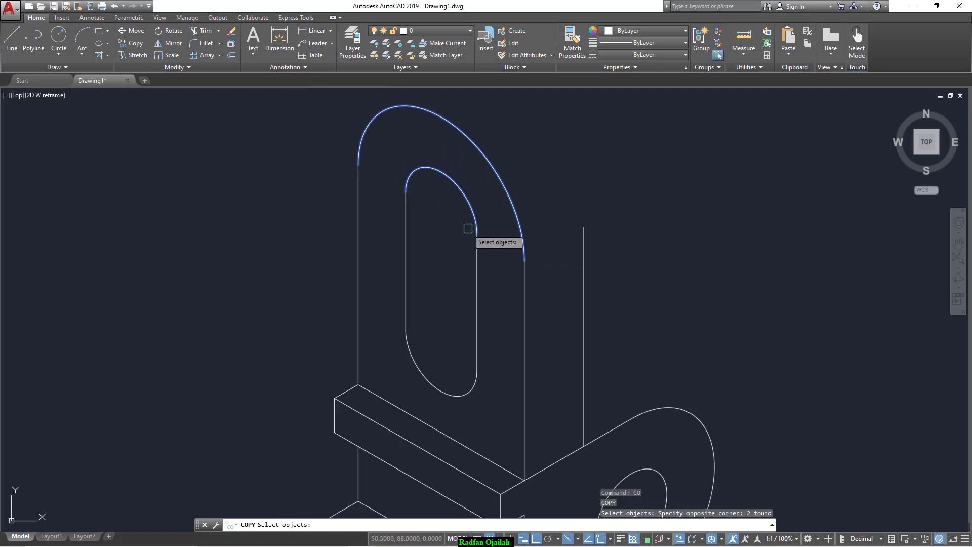
left_click(409, 248)
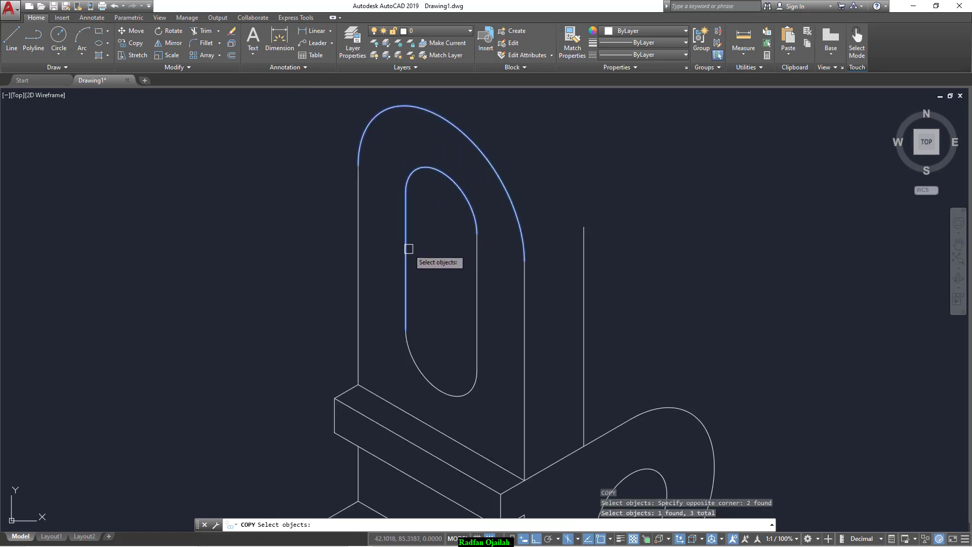
left_click(413, 354)
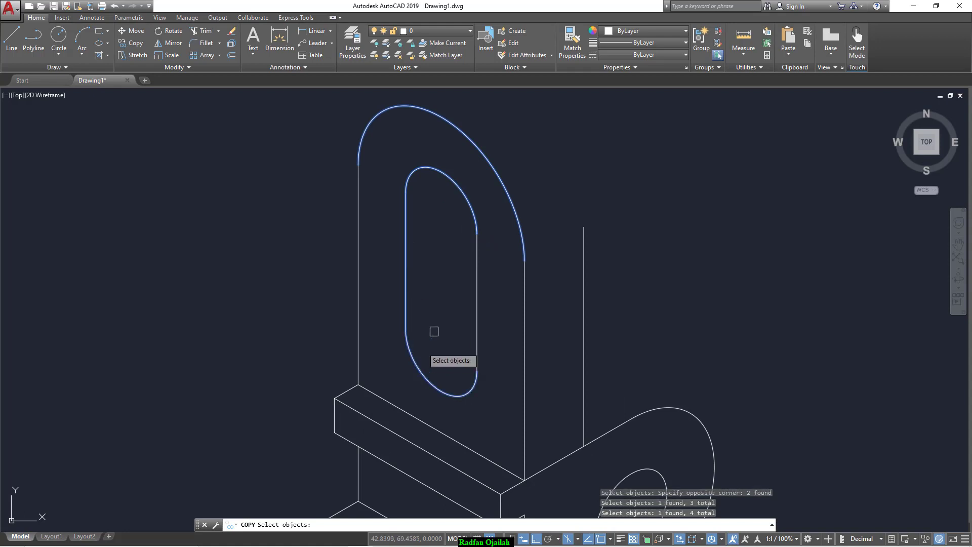
key("Return")
left_click(525, 260)
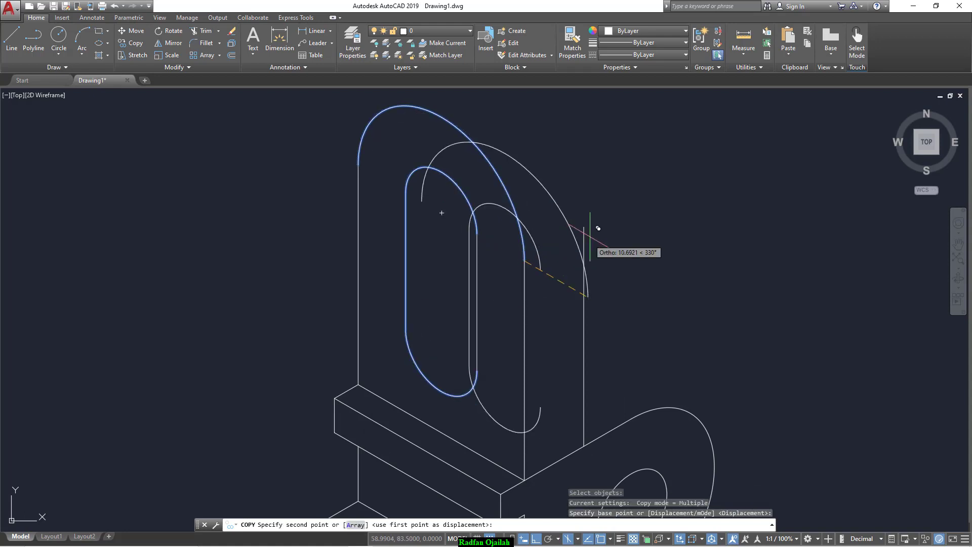
left_click(585, 226)
key("Escape")
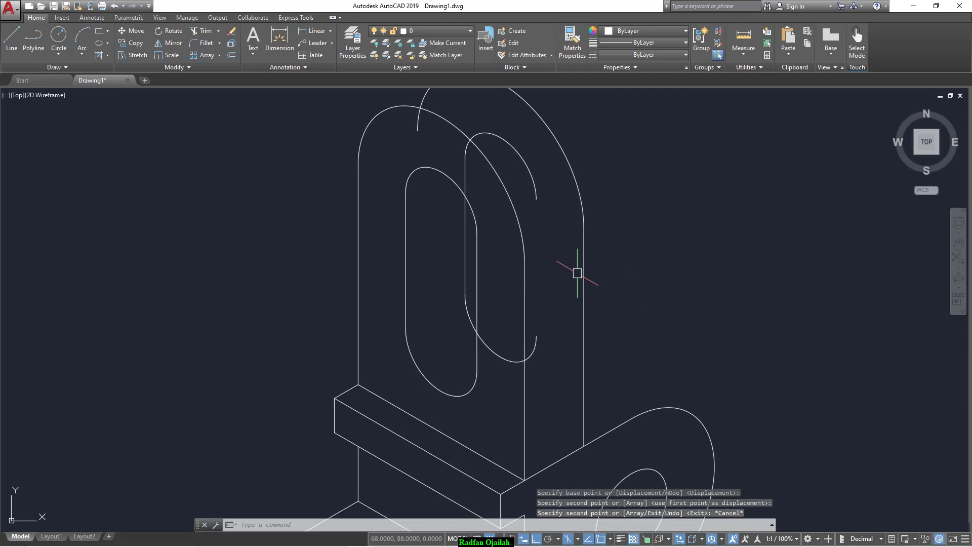
Trim the copied slot's upper arc beyond the front panel's outline and erase its remaining piece
key("Return")
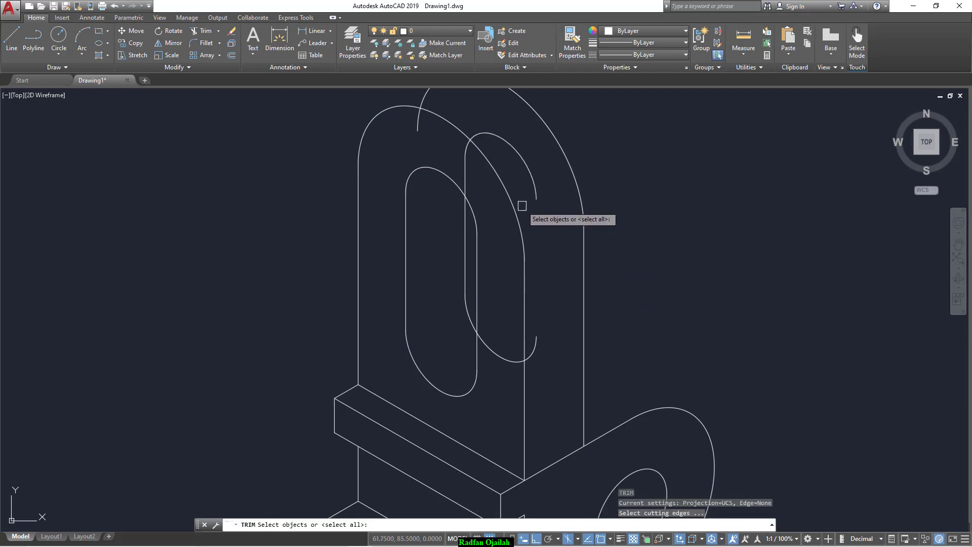
key("Return")
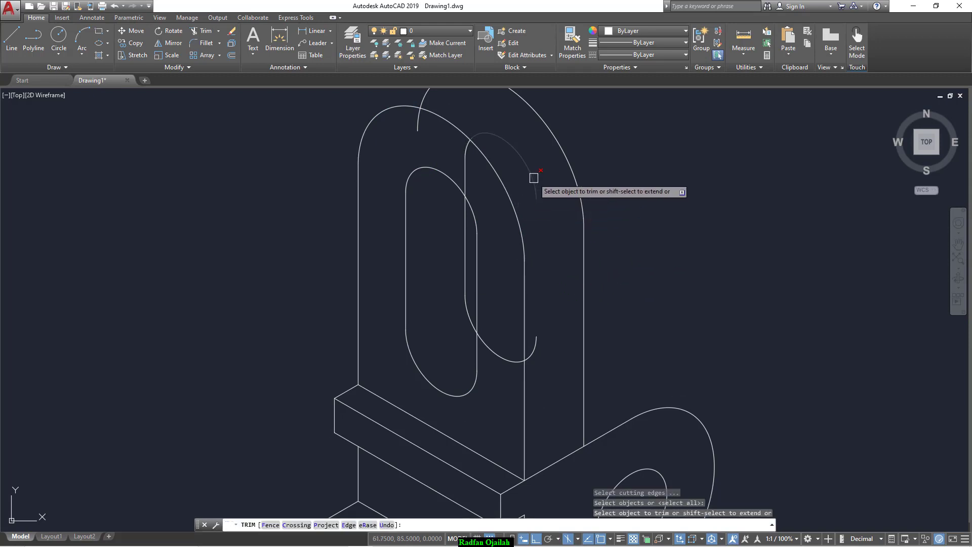
left_click(471, 152)
key("Escape")
left_click(468, 151)
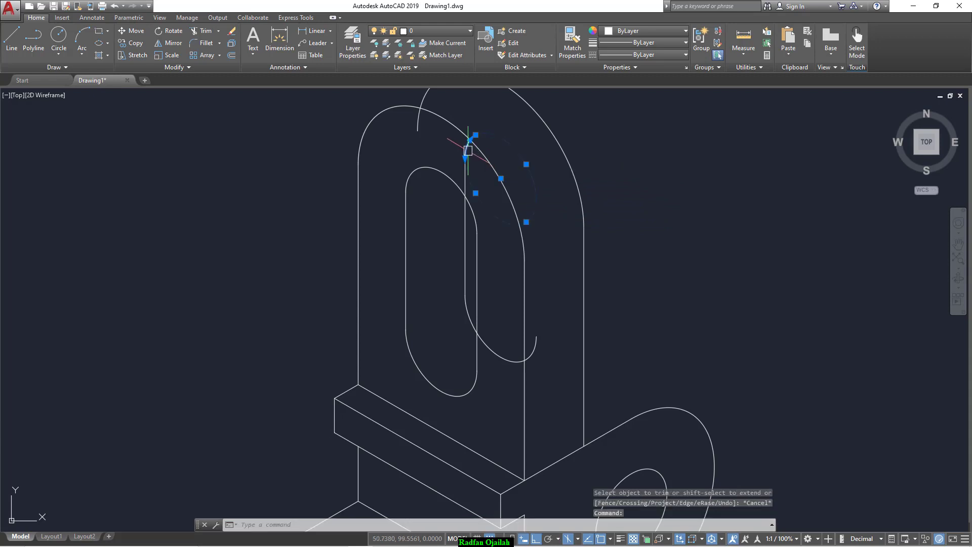
key("Delete")
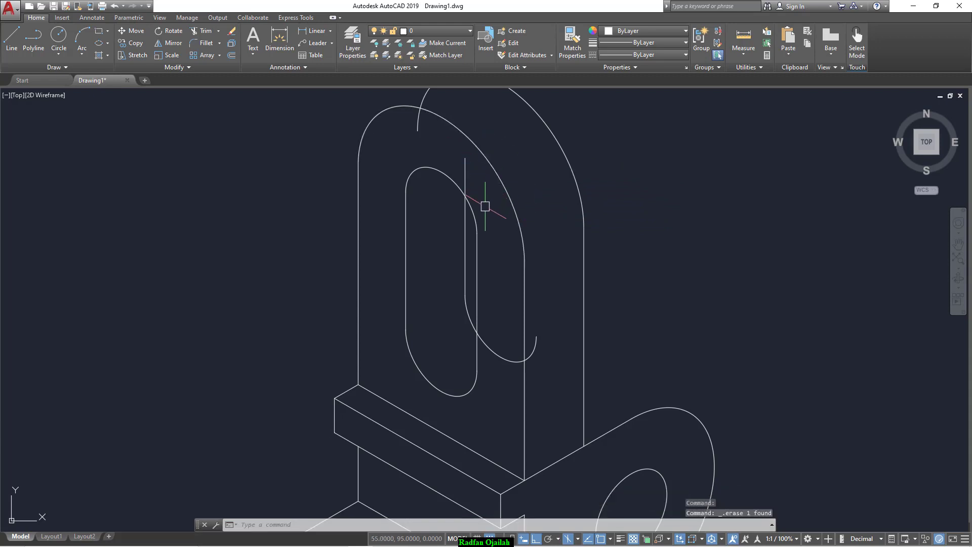
Trim the copied slot's side line and lower arc outside the front slot, using the slot's upper arc and near side line as cutting edges
key("Return")
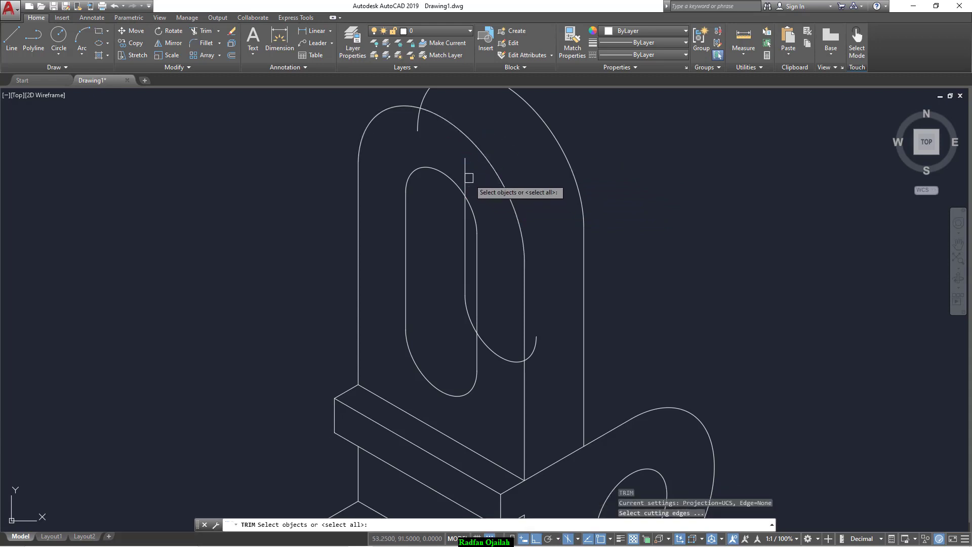
left_click(475, 206)
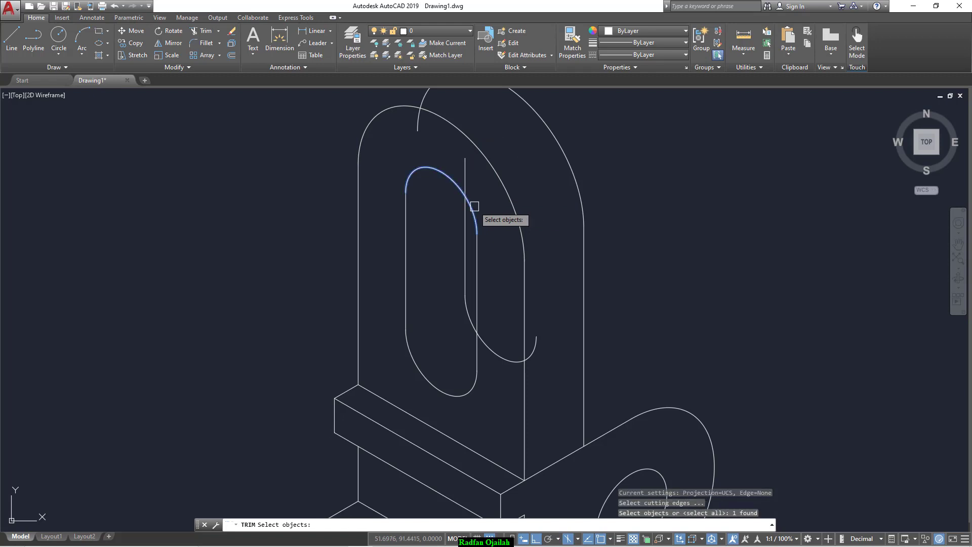
left_click(477, 269)
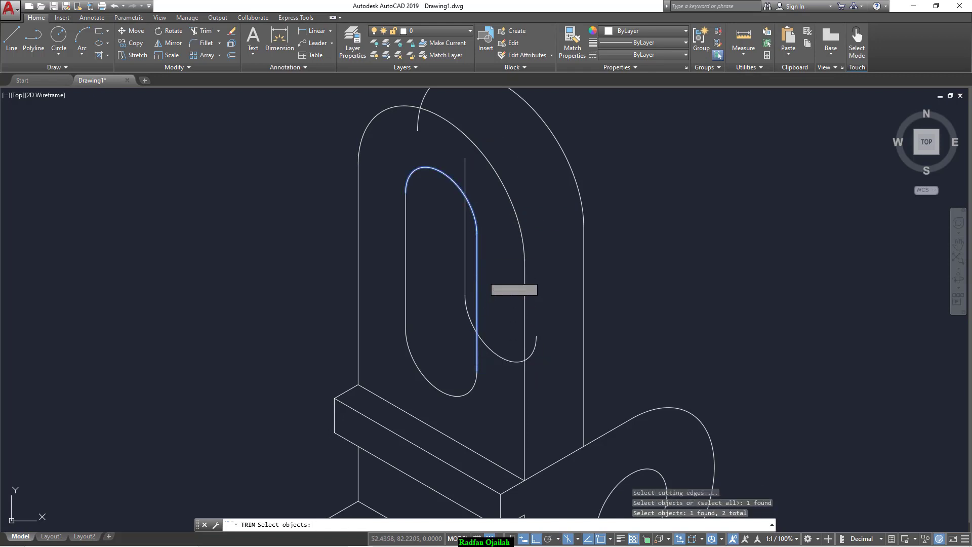
key("Return")
left_click(509, 359)
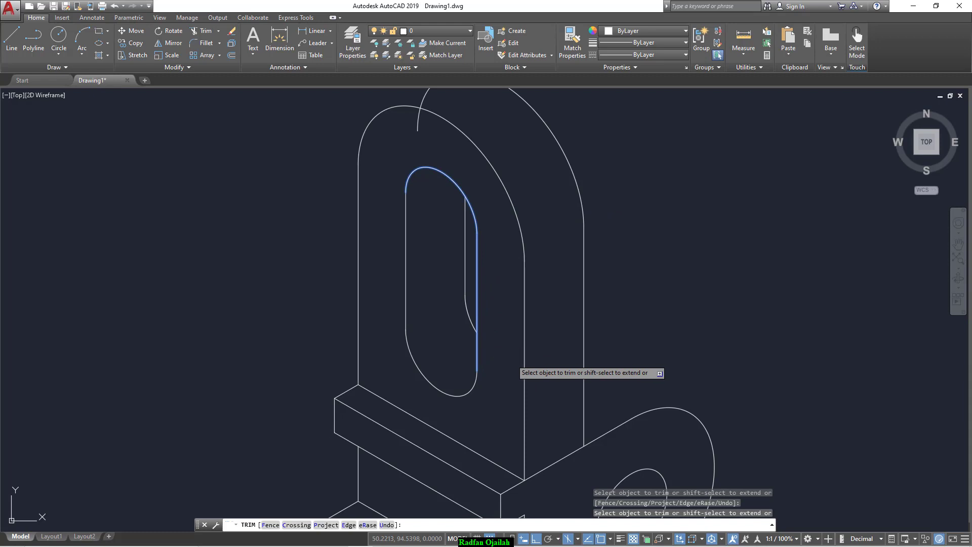
key("Escape")
Copy the short slanted thickness edge at the panel's foot from its front end to the upper curve of the front outer arc
scroll(494, 362, "down", 3)
scroll(468, 293, "up", 2)
scroll(471, 278, "down", 2)
type("co")
key("Return")
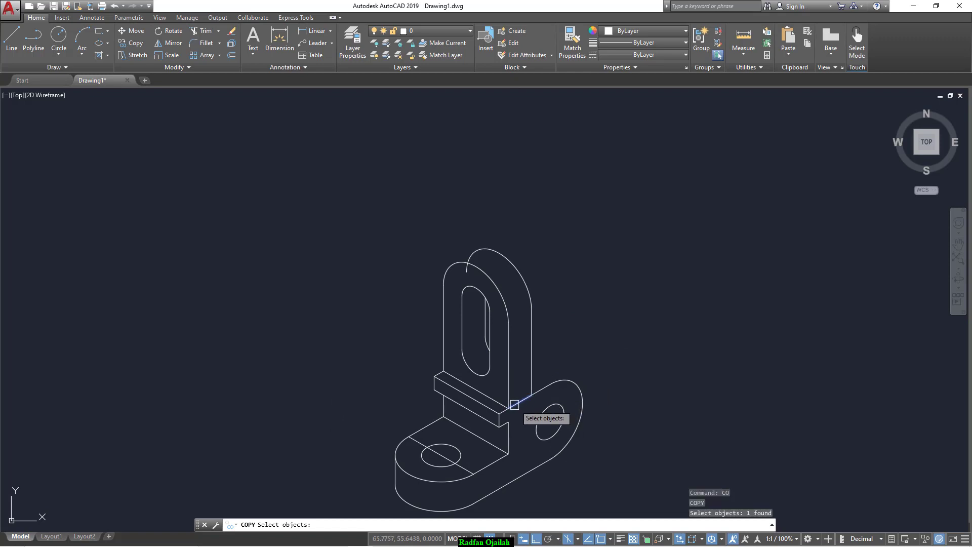
scroll(511, 402, "up", 5)
left_click(509, 404)
key("Return")
left_click(474, 429)
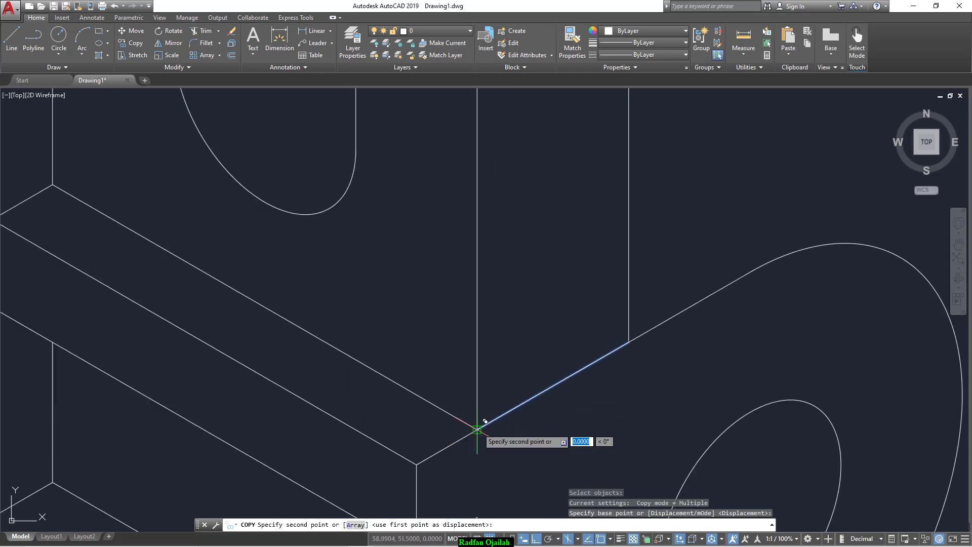
scroll(520, 440, "down", 3)
scroll(425, 222, "up", 4)
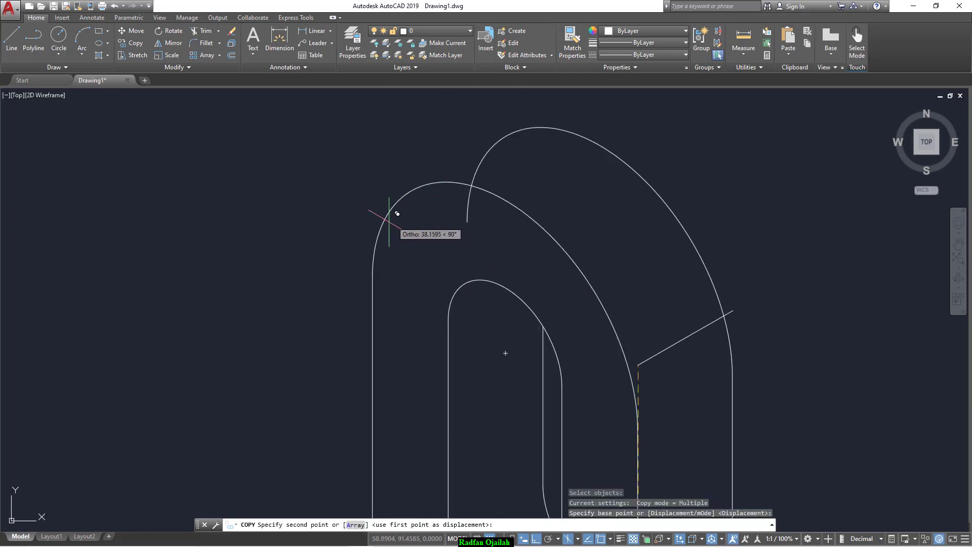
left_click(412, 190)
key("Escape")
Trim the hidden end of the rear outer arc at the slanted line joining the two arcs
type("tr")
key("Return")
left_click(479, 152)
key("Return")
left_click(472, 167)
key("Escape")
Copy the ledge's rear top edge from its near end to the top curve of the upright side's rounded end
scroll(527, 163, "down", 5)
scroll(523, 152, "up", 4)
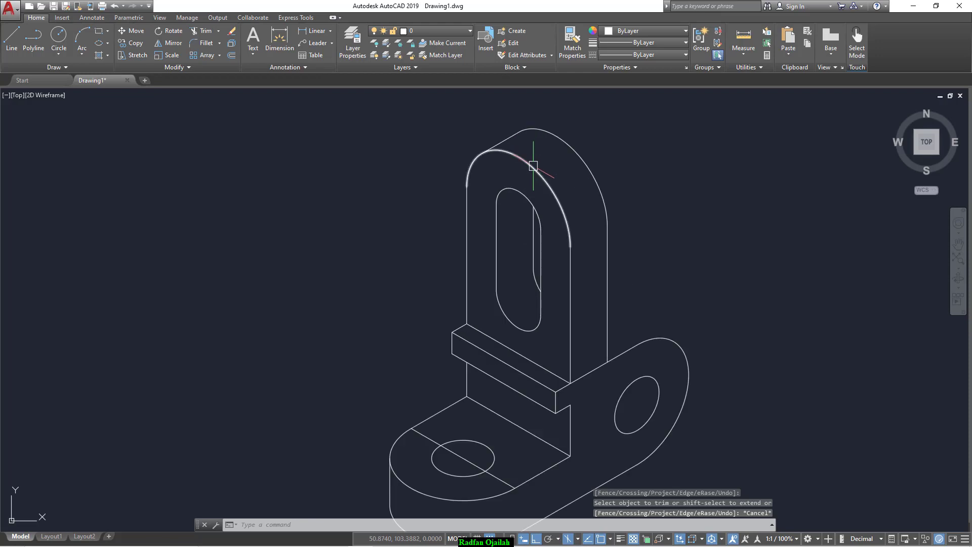
scroll(669, 448, "up", 2)
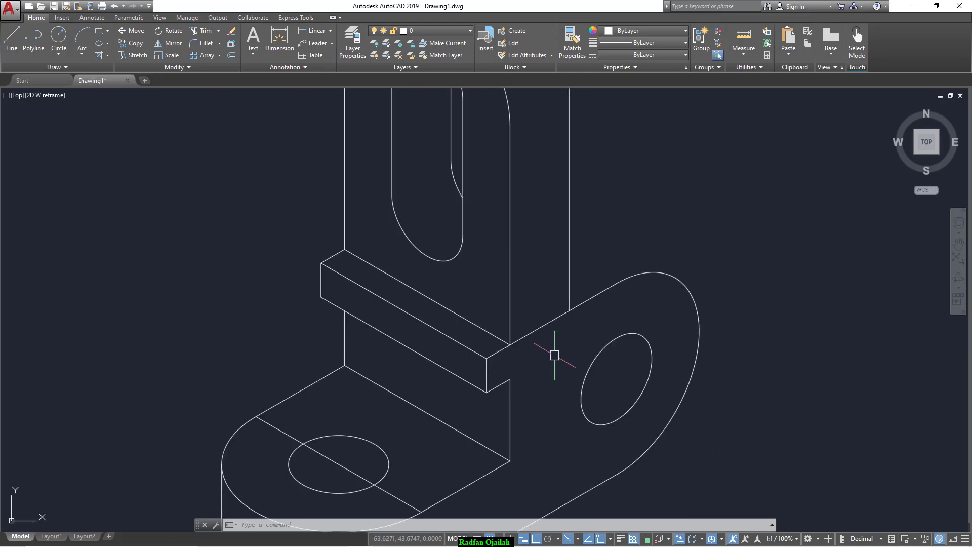
type("co")
key("Return")
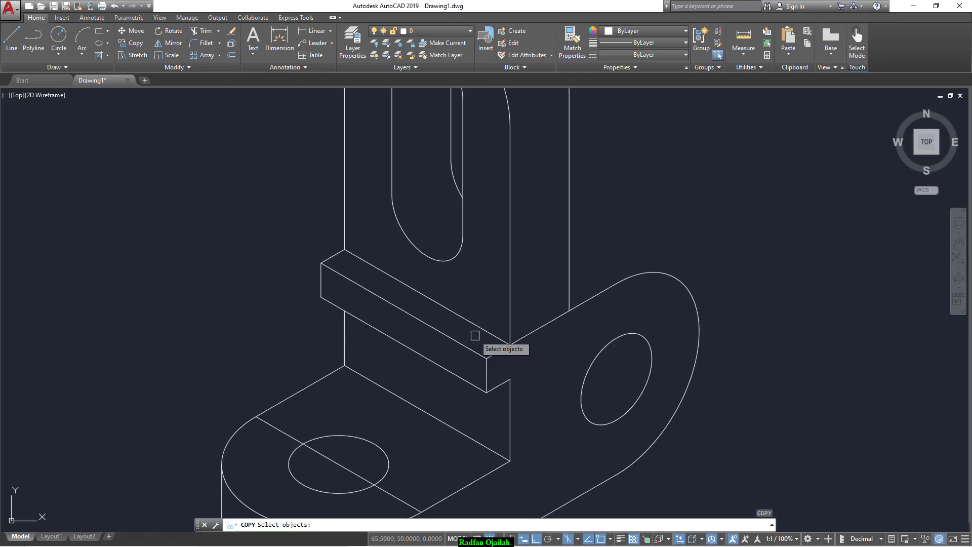
left_click(494, 336)
key("Return")
left_click(509, 345)
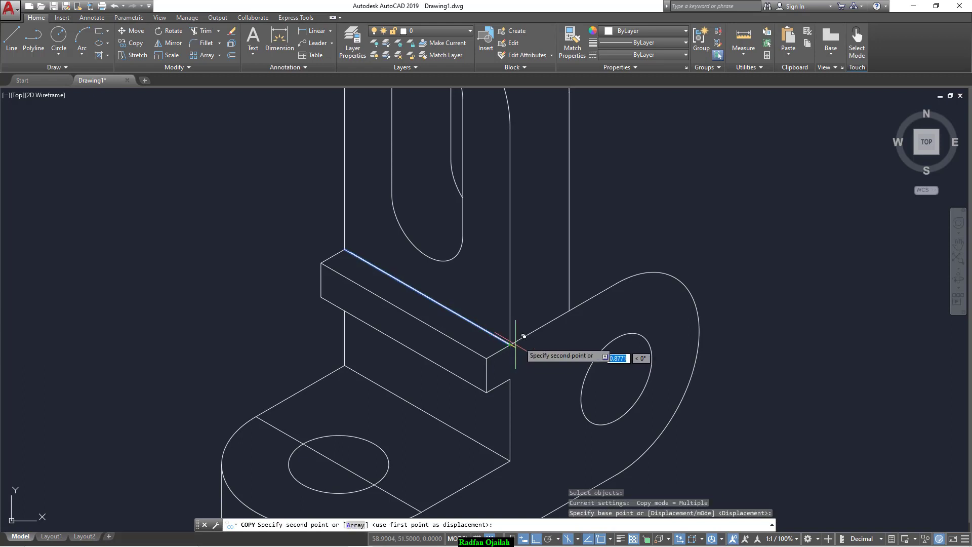
key("Escape")
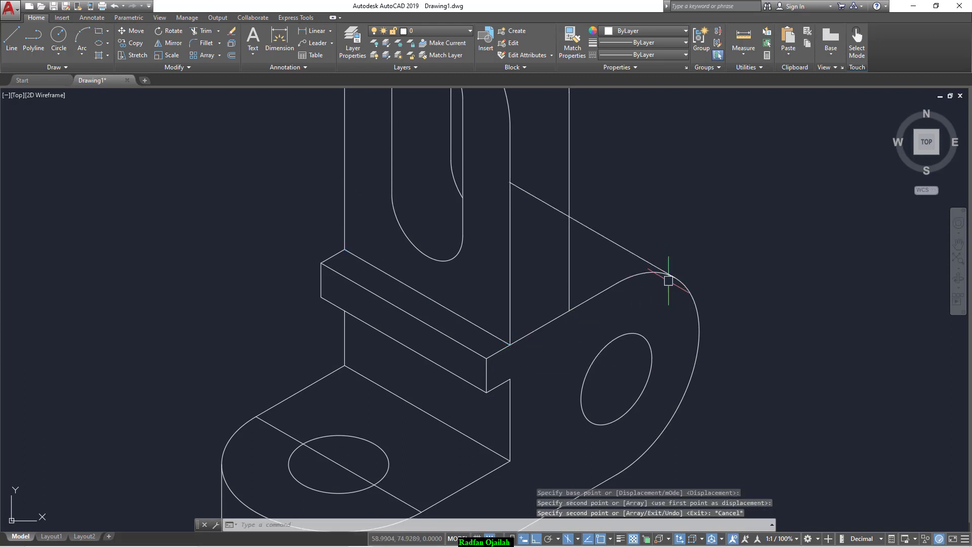
Trim the copied edge where it runs behind the panel, using the panel's rear vertical line as the cutting edge
key("Return")
left_click(569, 206)
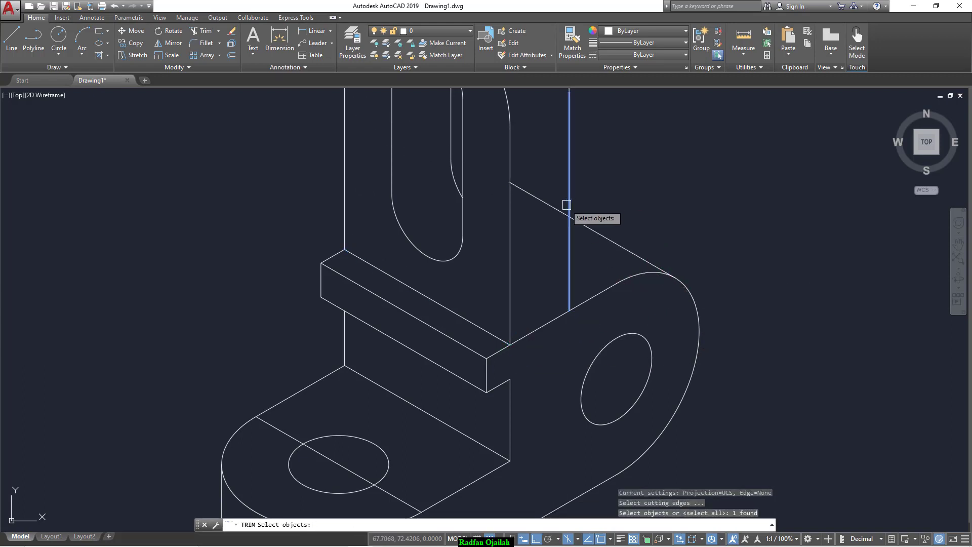
key("Return")
left_click(557, 210)
key("Escape")
Add an aligned dimension along the bracket's straight bottom edge, between the ends of its two rounded corners, and place it below the edge
scroll(633, 241, "down", 5)
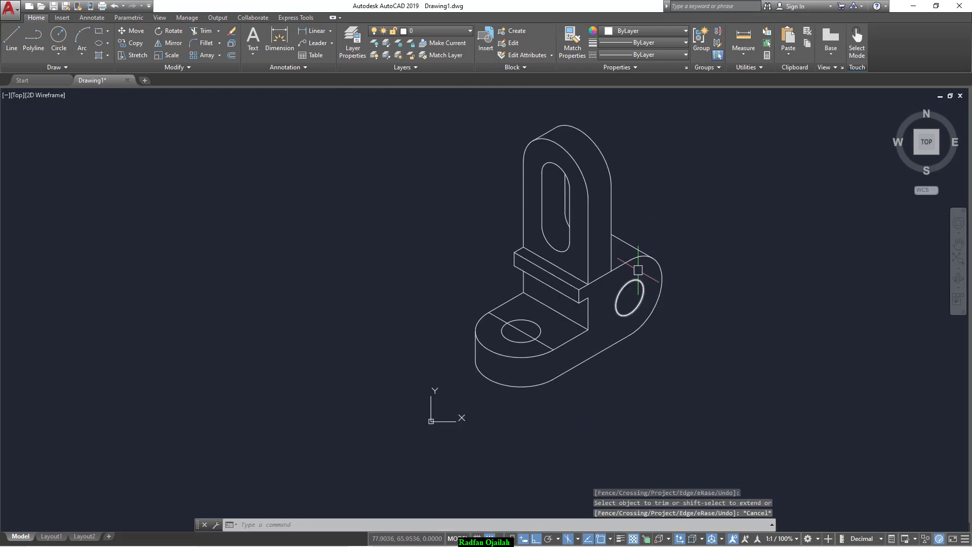
scroll(604, 194, "up", 3)
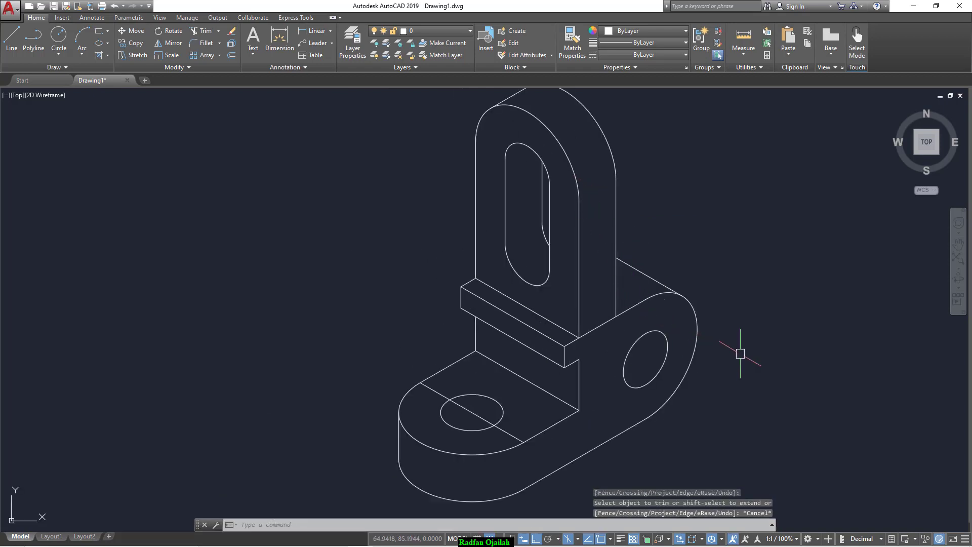
scroll(742, 357, "down", 3)
scroll(460, 359, "up", 3)
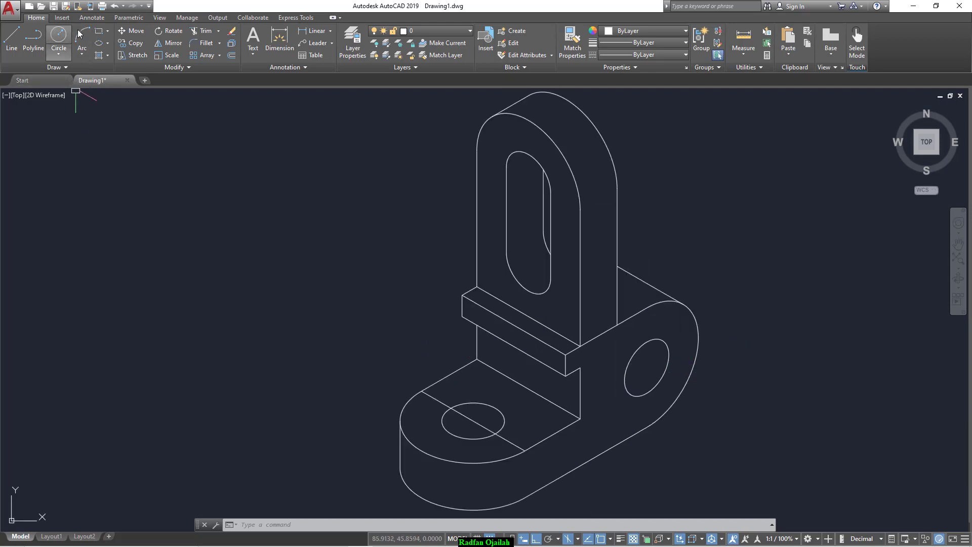
left_click(94, 18)
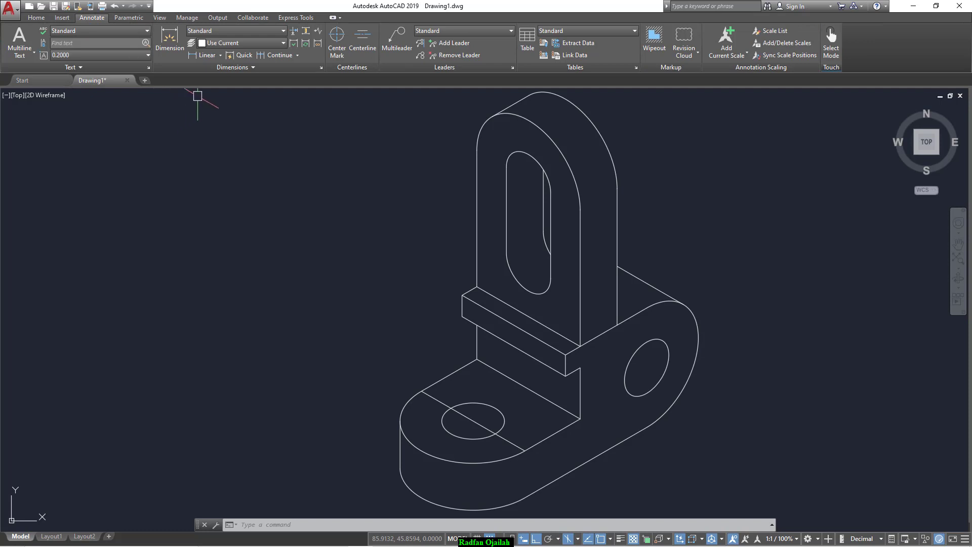
left_click(221, 56)
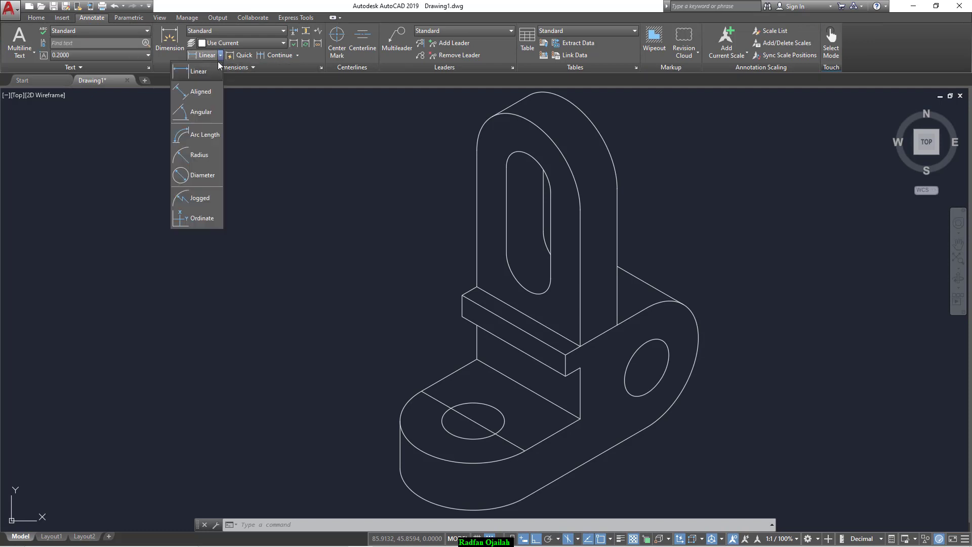
left_click(200, 92)
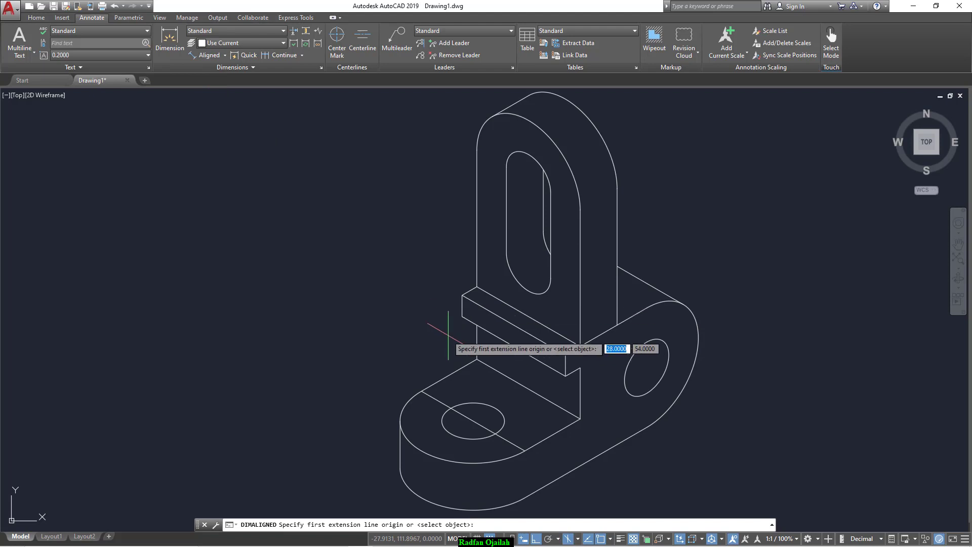
scroll(454, 356, "down", 2)
scroll(514, 421, "up", 2)
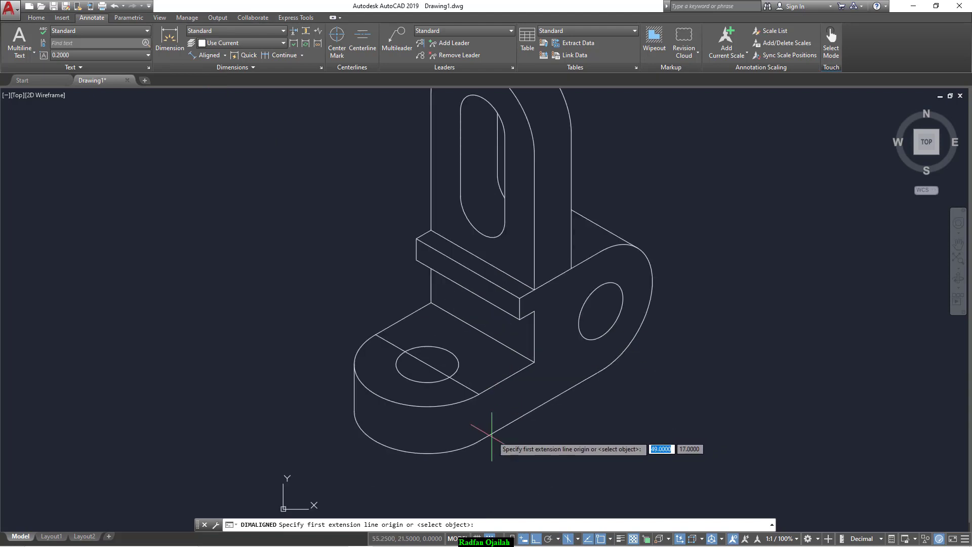
left_click(476, 440)
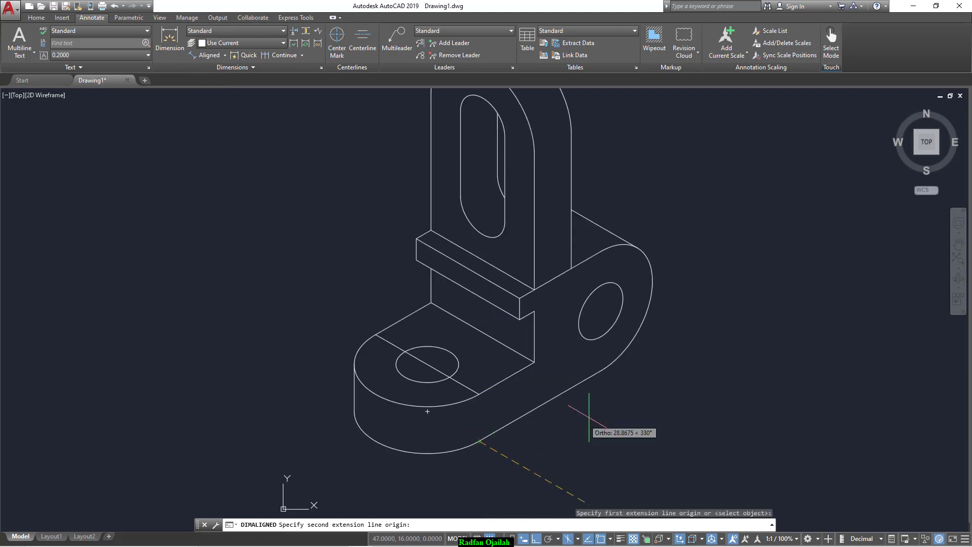
left_click(600, 370)
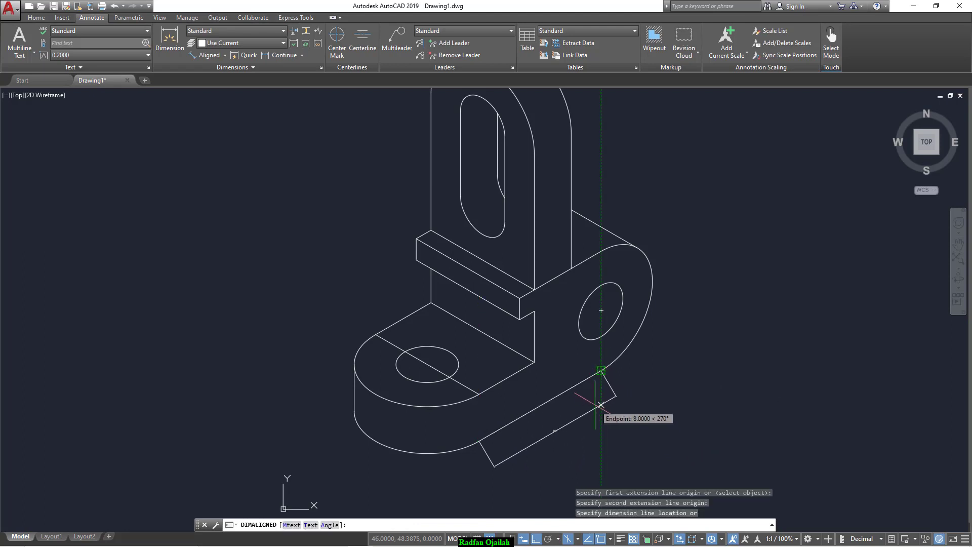
left_click(600, 404)
scroll(564, 435, "up", 2)
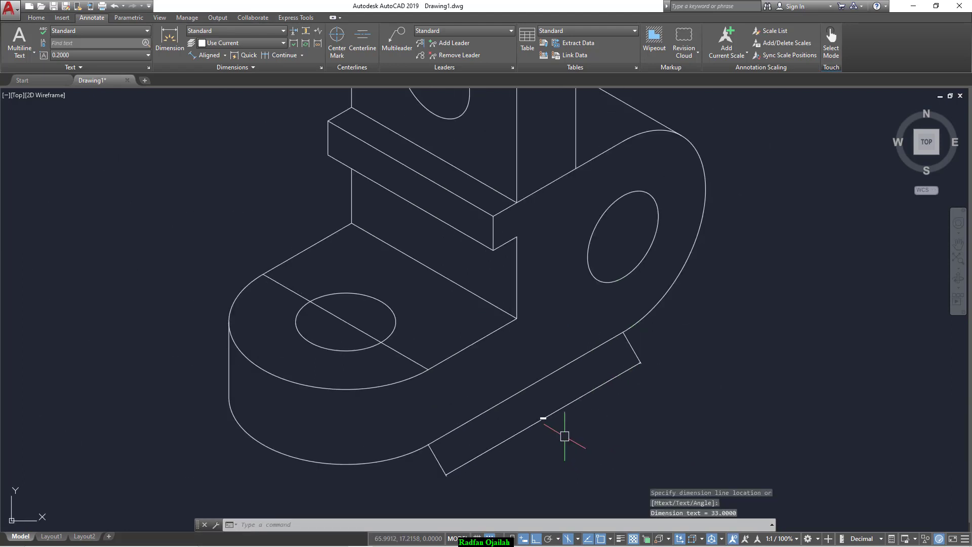
Undo the last two dimension style changes
mouse_move(560, 393)
left_mouse_down()
mouse_move(538, 406)
mouse_move(528, 433)
left_mouse_up()
key("ctrl+z")
key("ctrl+z")
Modify the Standard dimension style to use an overall scale of 10 and a linear precision of 0
type("d")
key("Return")
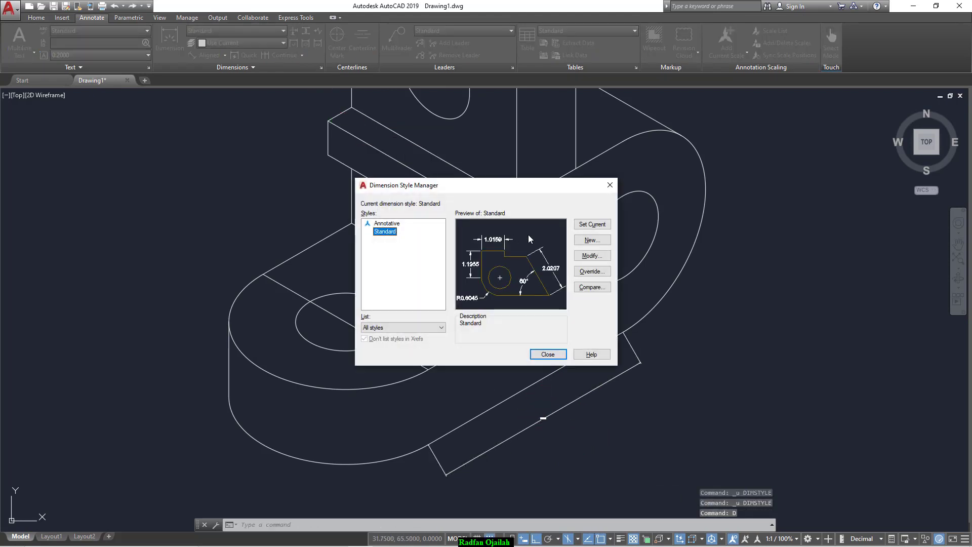
left_click(584, 258)
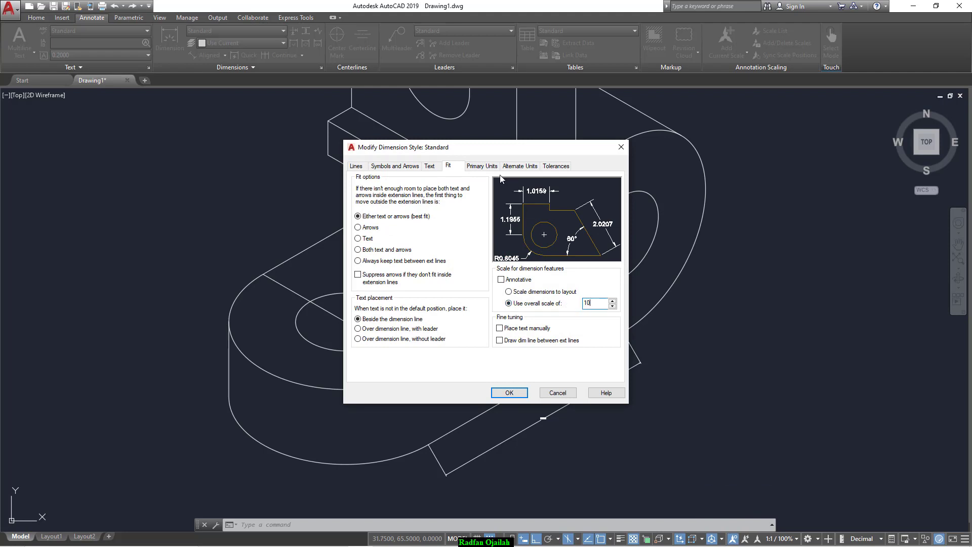
left_click(482, 166)
left_click(449, 202)
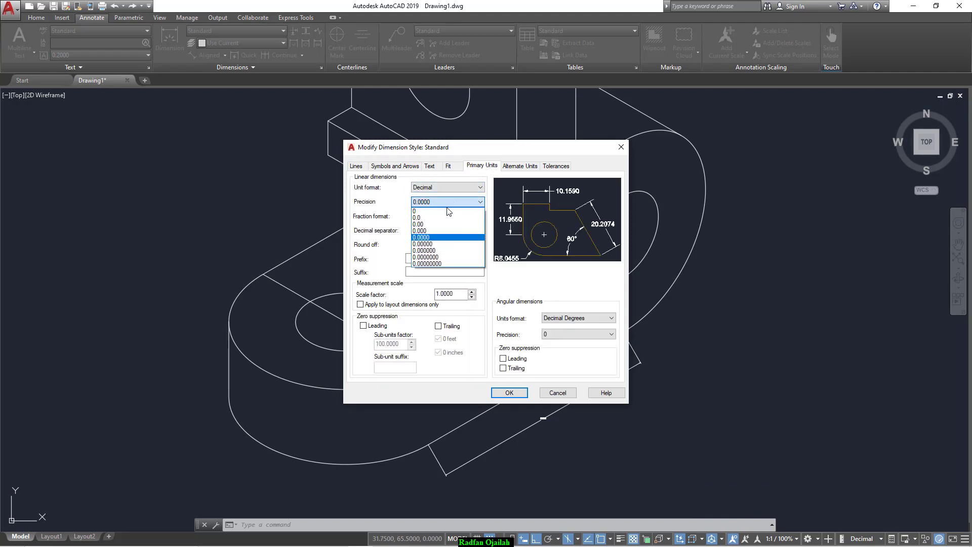
left_click(449, 211)
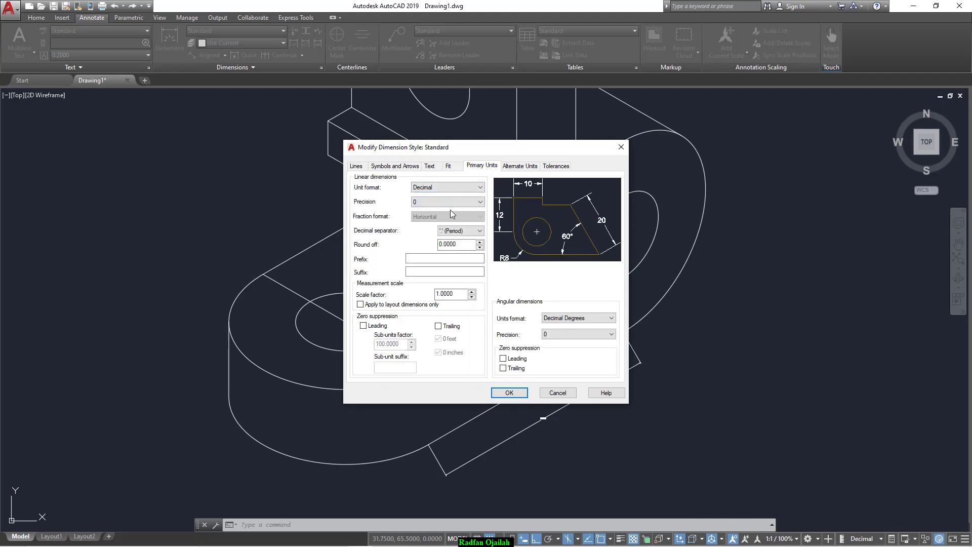
left_click(509, 393)
left_click(544, 356)
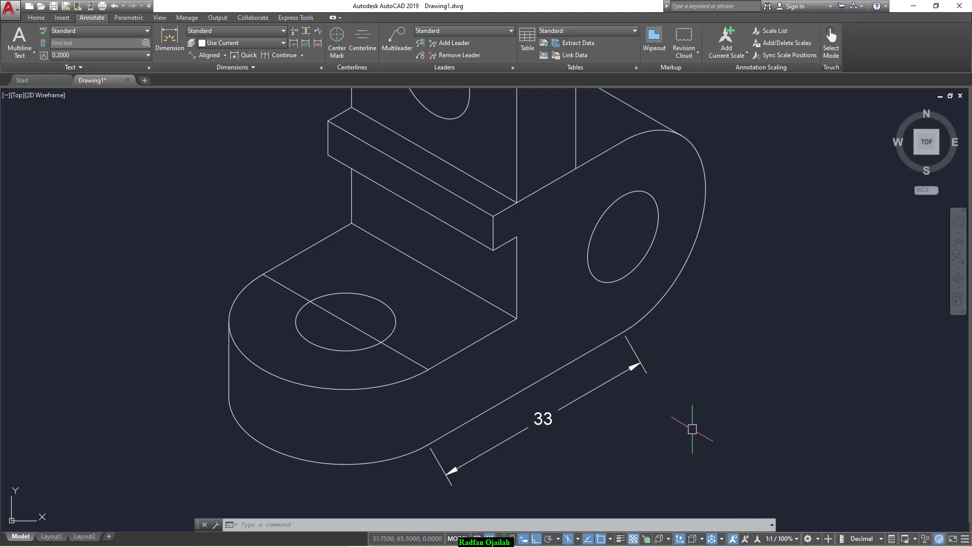
Draw a vertical line 28 units long in the empty space beside the bracket
left_click(200, 59)
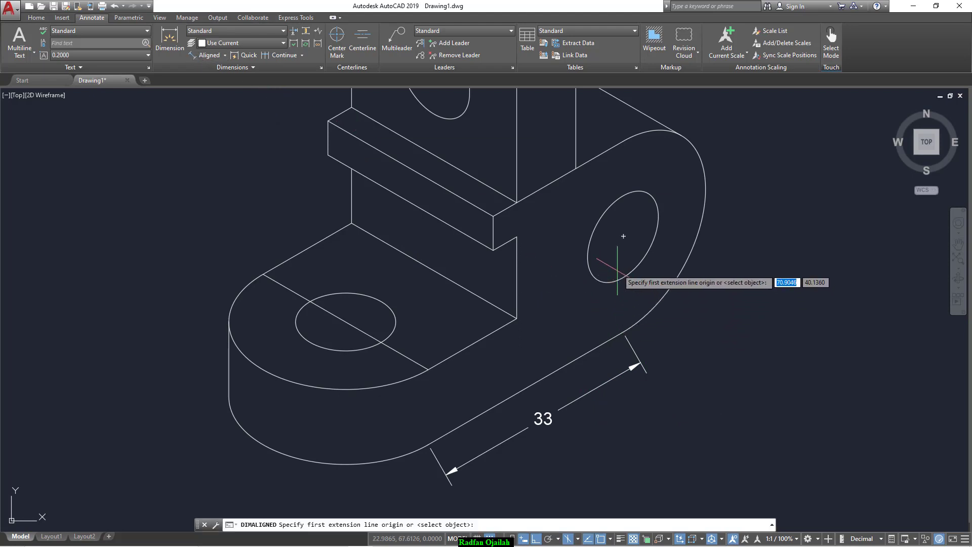
key("Escape")
key("Return")
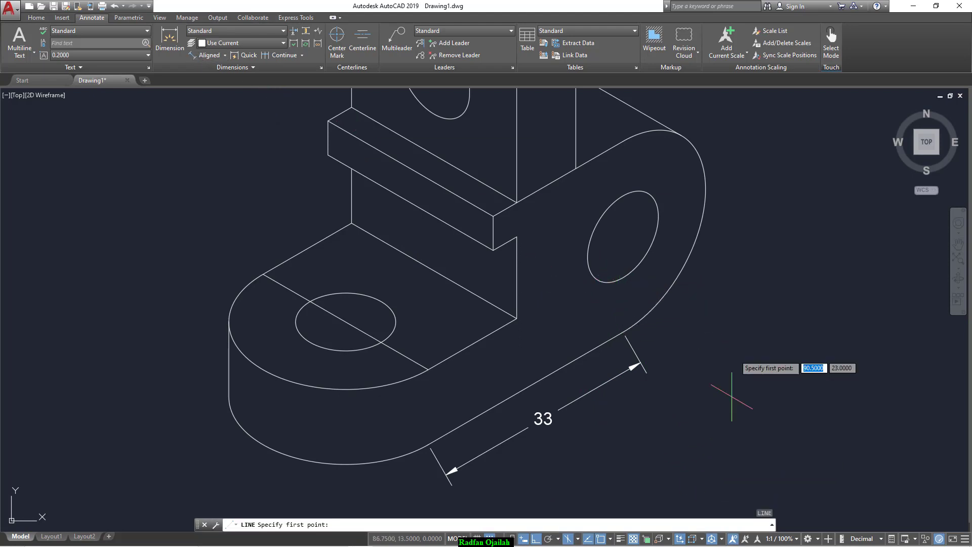
left_click(743, 271)
type("2")
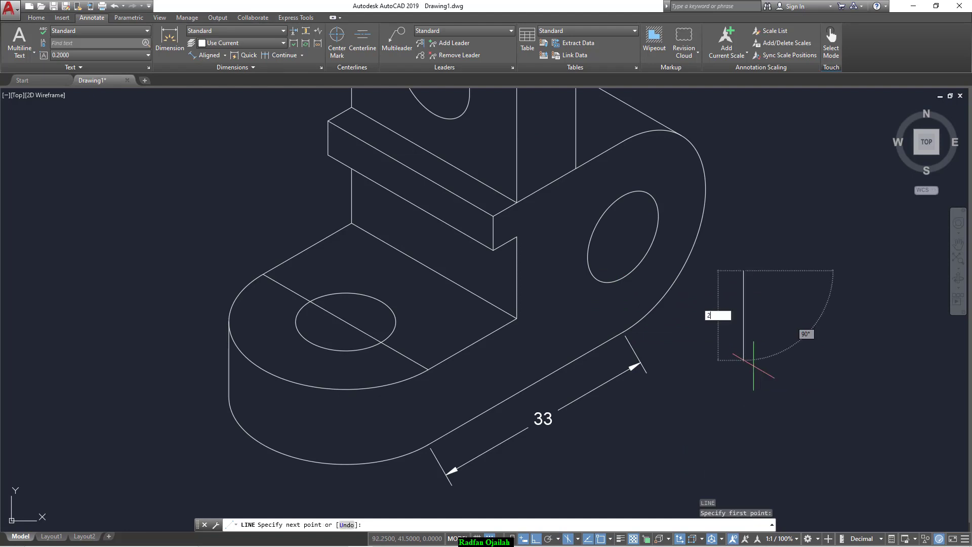
type("8")
key("Return")
key("Return")
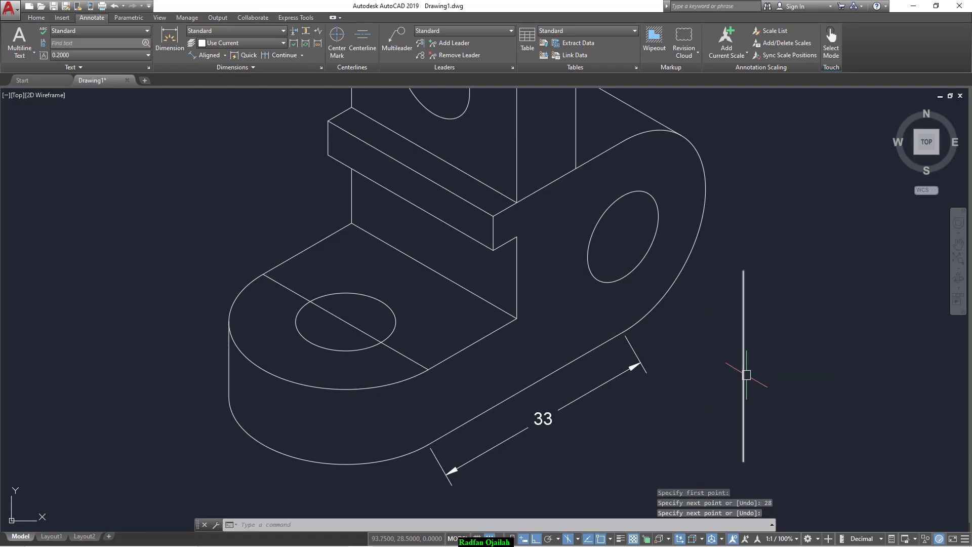
Move the 28-unit vertical line by its midpoint onto the center of the hole in the bracket's rounded side
type("m")
key("Return")
left_click(743, 373)
key("Return")
left_click(743, 365)
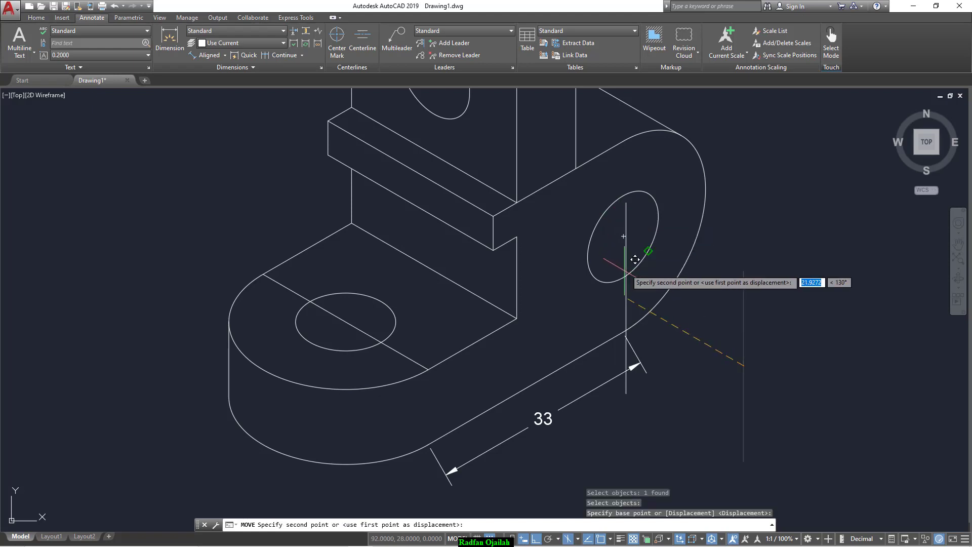
left_click(625, 236)
key("Escape")
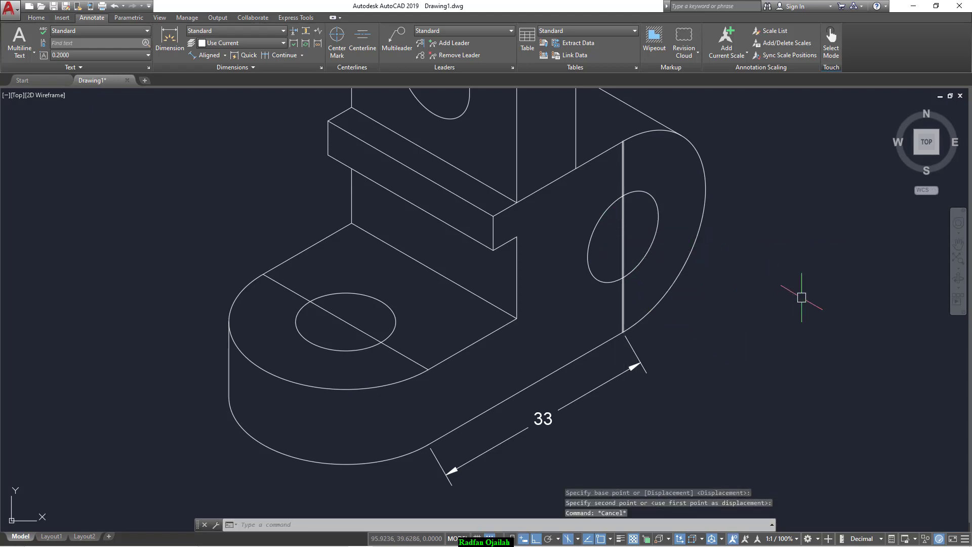
Switch to the right isoplane and draw a 12-unit line beside the bracket, parallel to the bracket's straight bottom edge
key("F5")
key("F5")
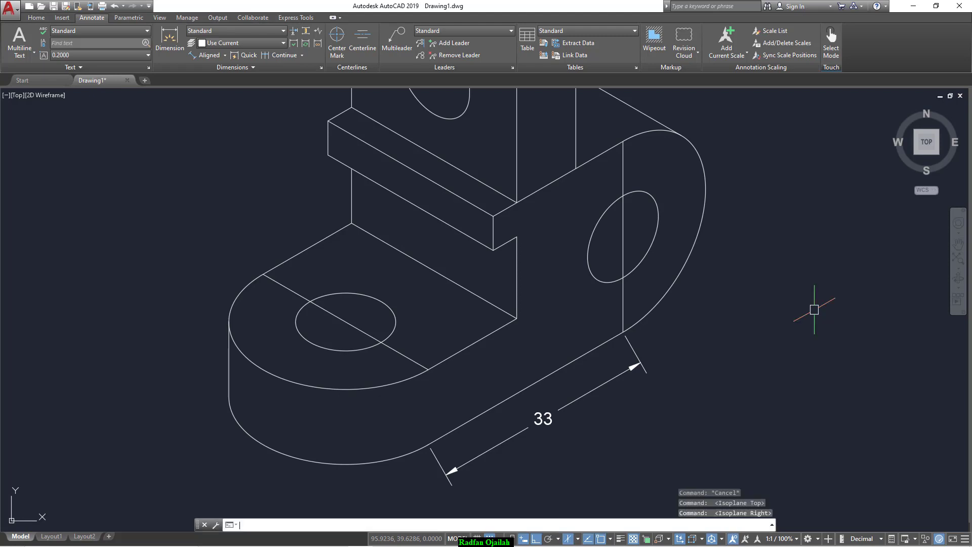
type("l")
key("Return")
left_click(751, 365)
type("12")
key("Return")
key("Return")
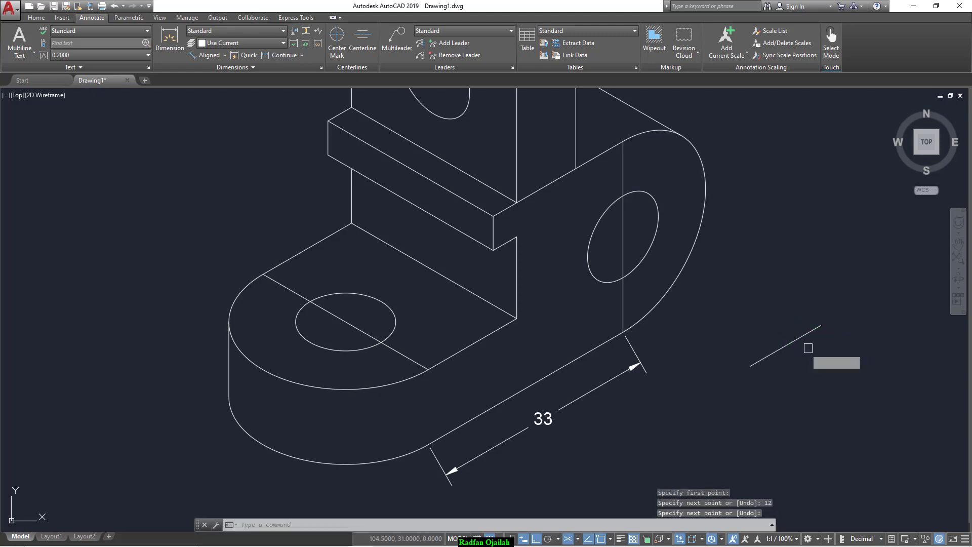
Move the 12-unit line by its midpoint onto the center of the side hole
type("m")
key("Return")
left_click(801, 335)
key("Return")
left_click(785, 345)
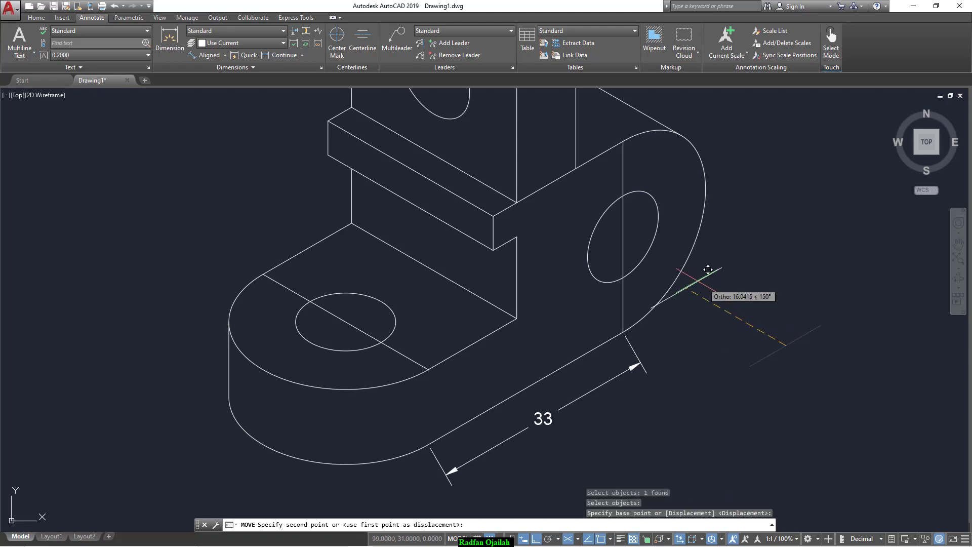
left_click(623, 235)
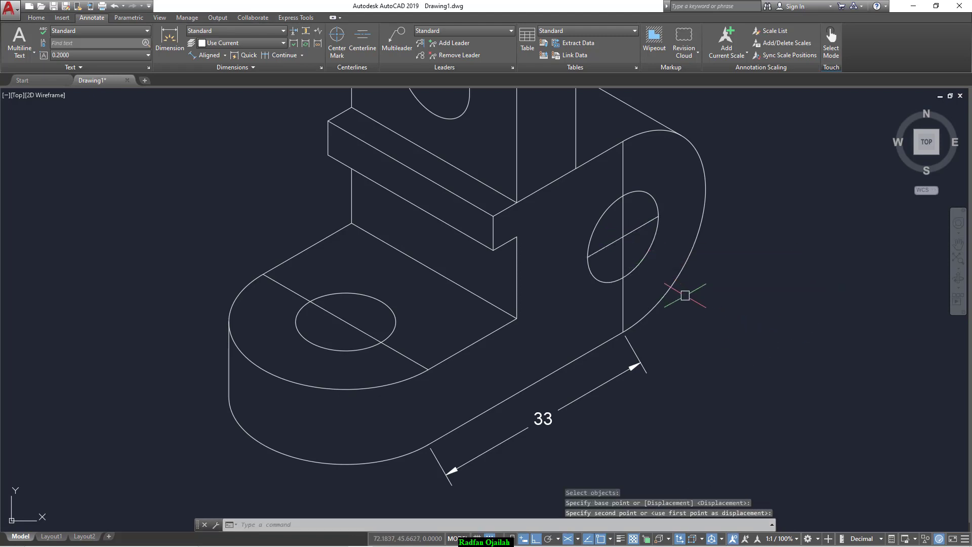
key("Escape")
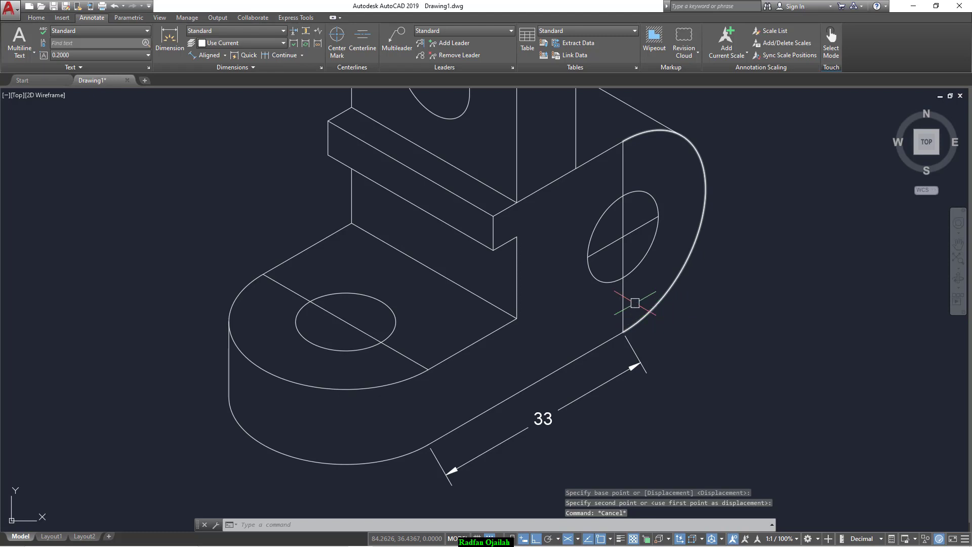
Copy the 12-unit line from the side hole's center to the center of the base hole
scroll(677, 326, "down", 2)
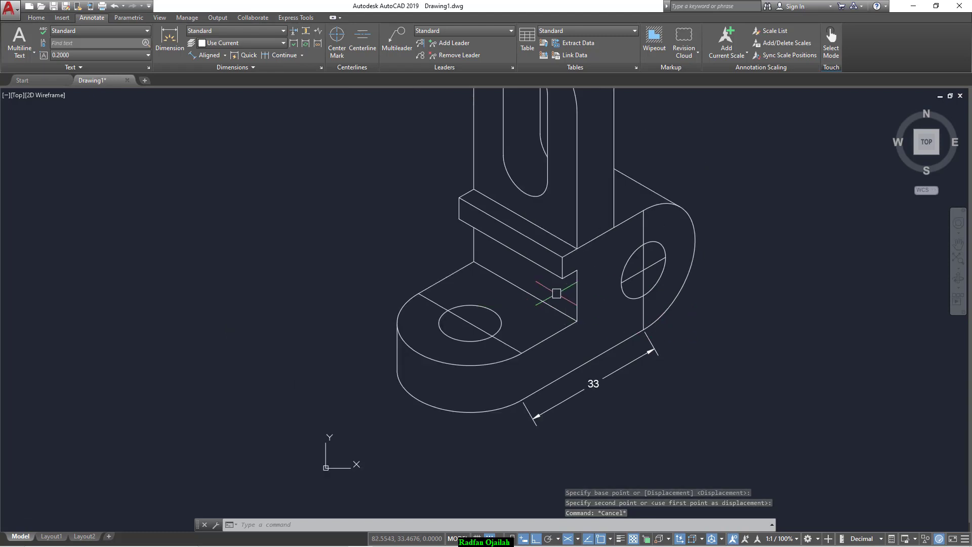
type("c")
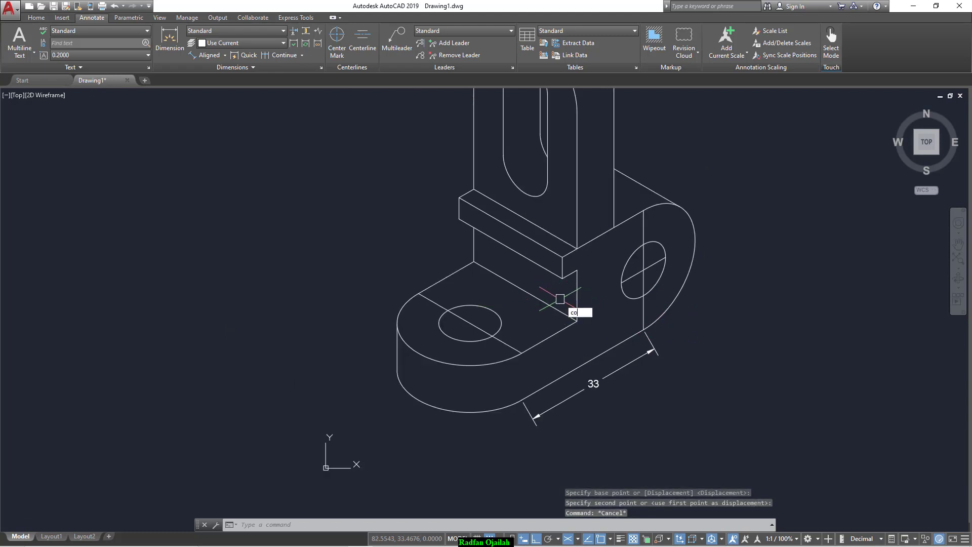
type("o")
key("Return")
left_click(642, 271)
key("Return")
left_click(643, 271)
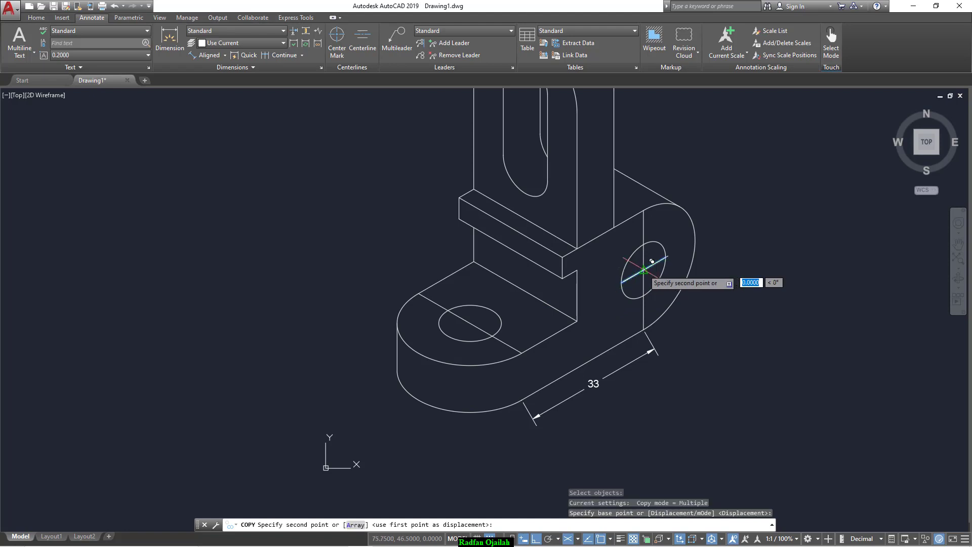
left_click(471, 324)
key("Escape")
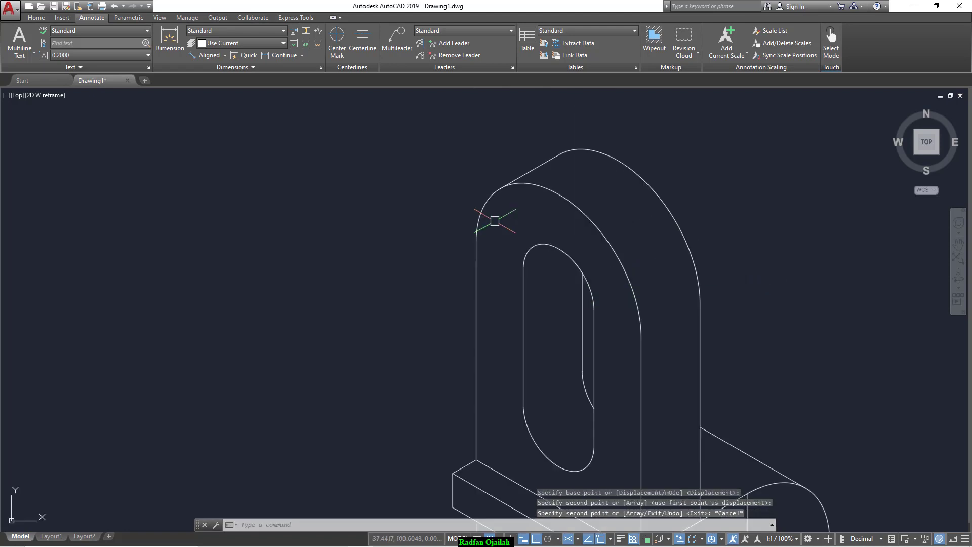
Erase the object picked near the slot's upper end and copy the panel's bottom front edge by its midpoint to the slot's top arc center
left_click(524, 255)
key("Delete")
scroll(524, 254, "down", 2)
type("o")
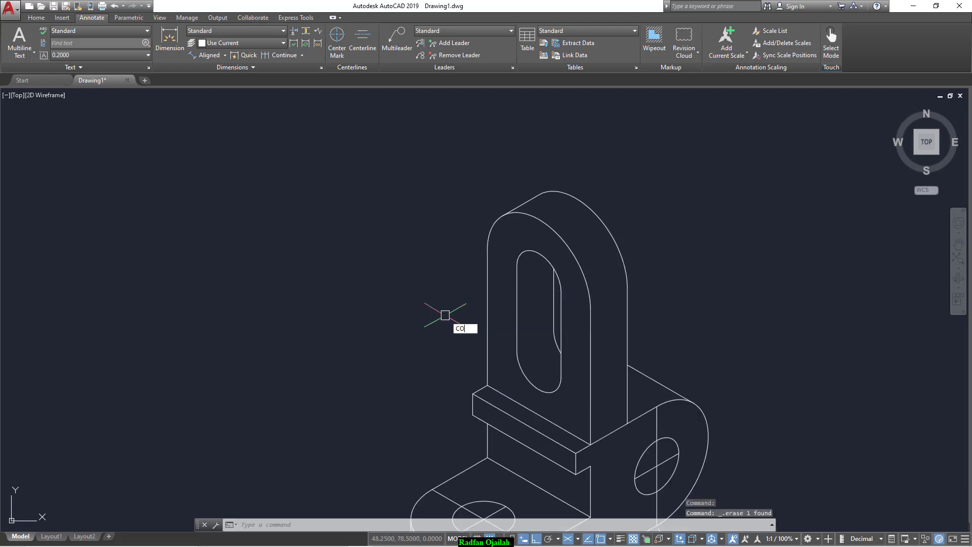
key("Return")
left_click(524, 406)
key("Return")
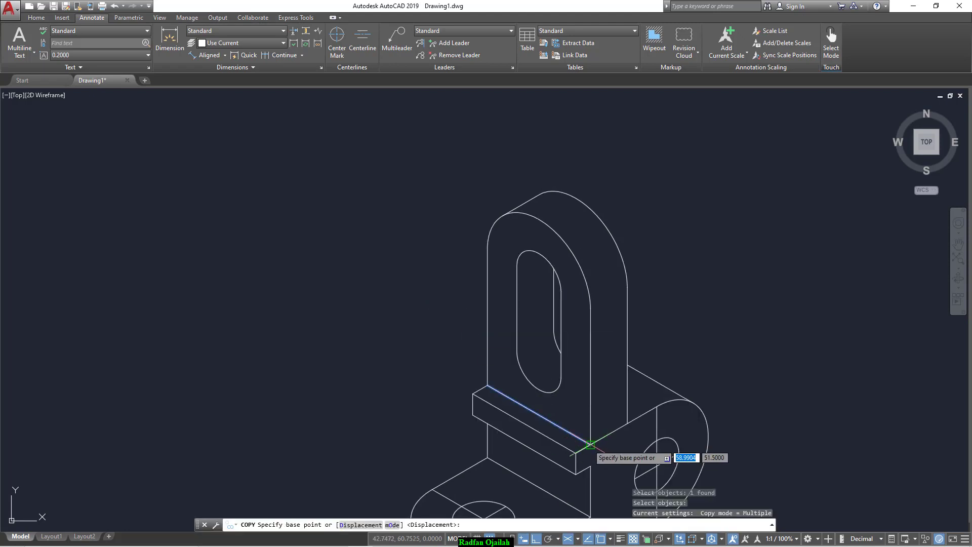
left_click(539, 415)
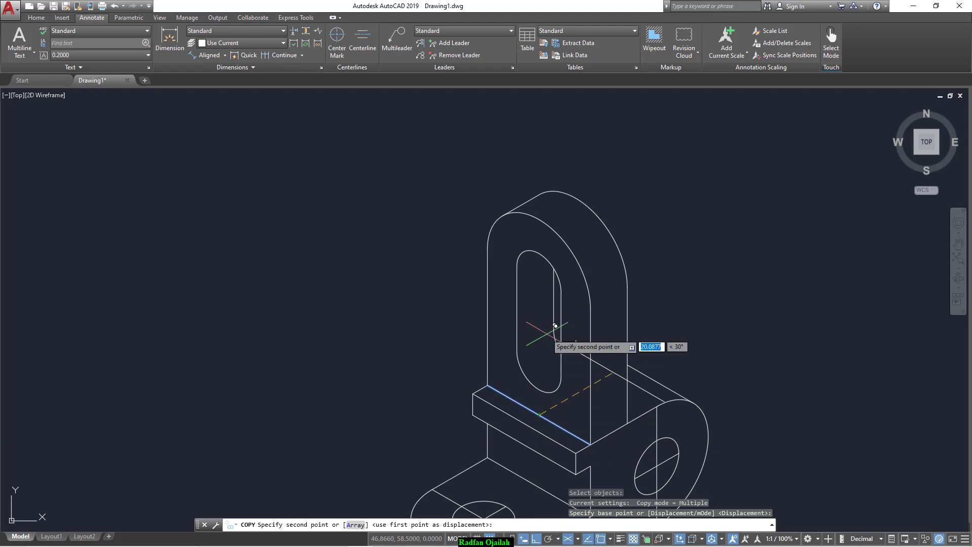
left_click(539, 277)
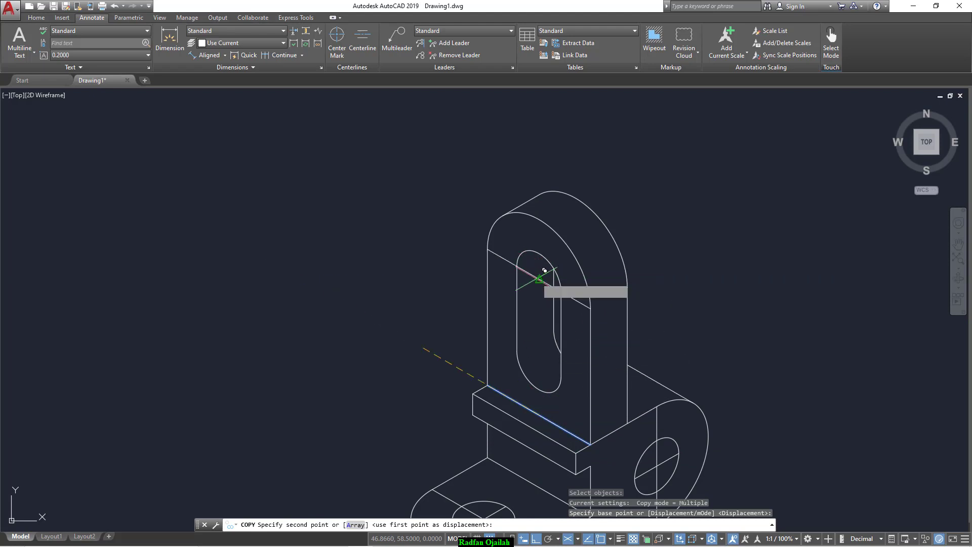
key("Return")
Draw a vertical line from the midpoint of the copied panel edge up past the slot's top arc
type("l")
key("Return")
key("Escape")
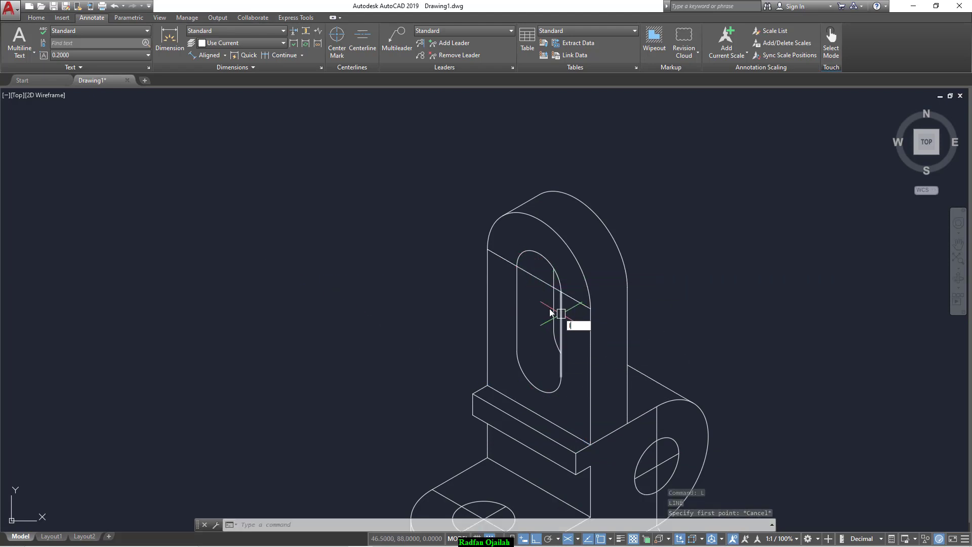
type("l")
key("Return")
left_click(544, 258)
scroll(538, 261, "up", 5)
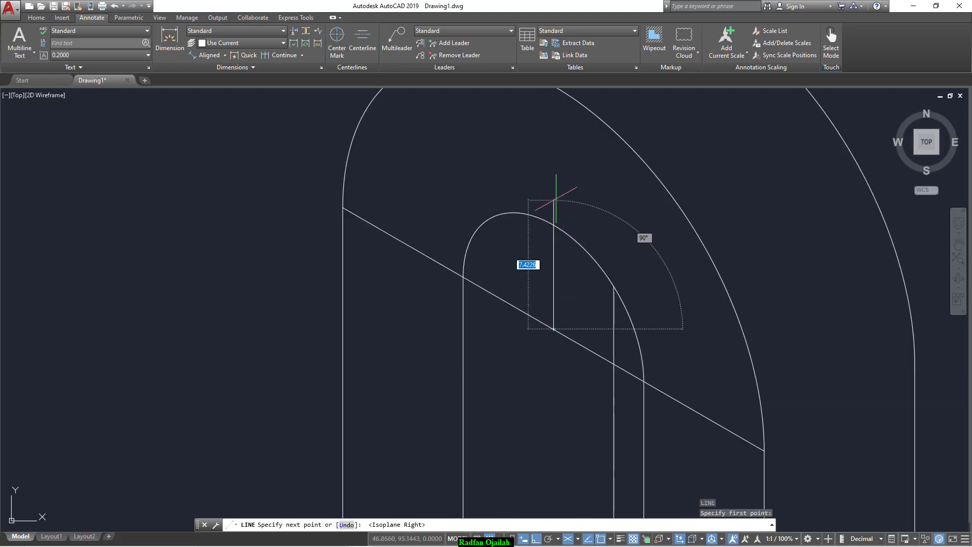
key("F5")
key("Escape")
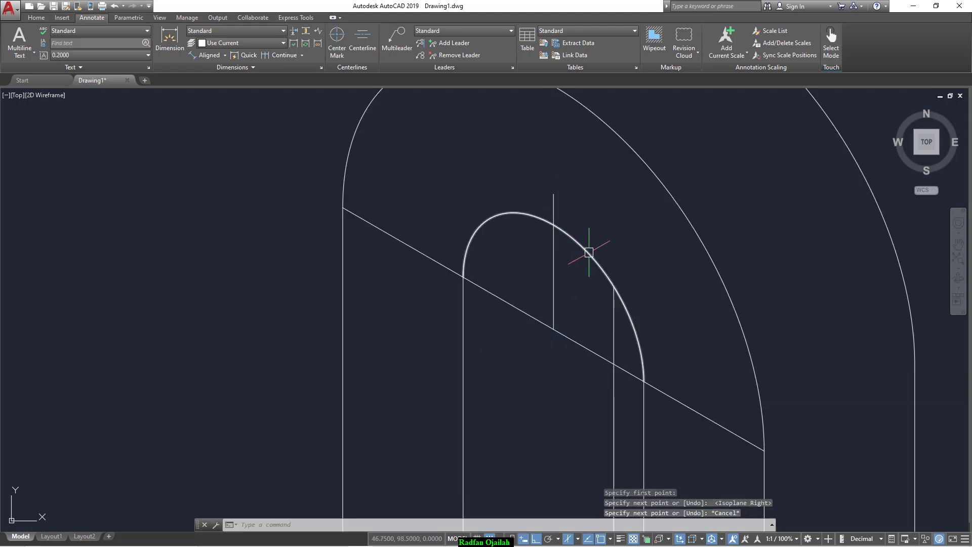
Trim the part of the short vertical line that extends above the slot's top arc
type("tr")
key("Return")
key("Return")
left_click(565, 202)
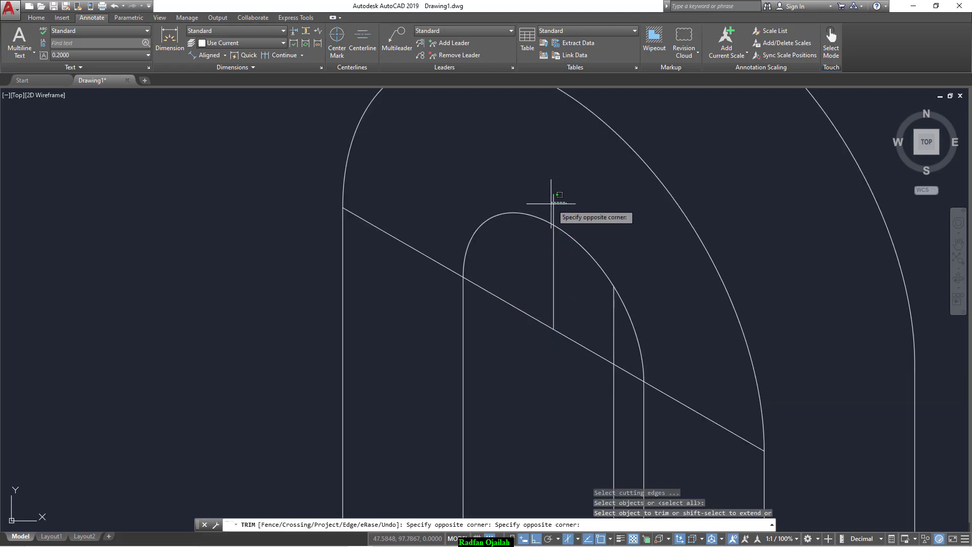
left_click(538, 206)
scroll(551, 202, "down", 4)
scroll(551, 220, "up", 2)
key("Escape")
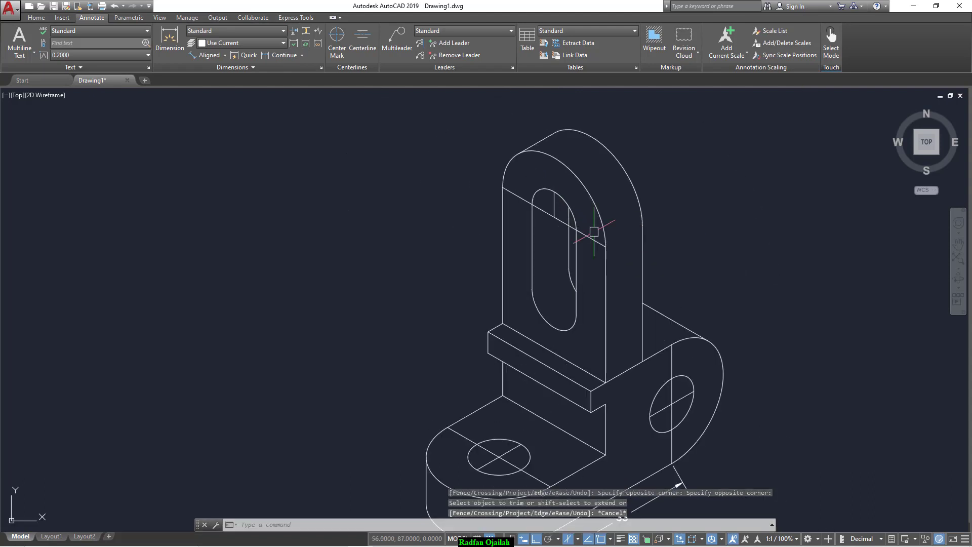
Draw a vertical line from the short line's upper end on the slot's arc down to the panel's bottom front edge
type("l")
key("Return")
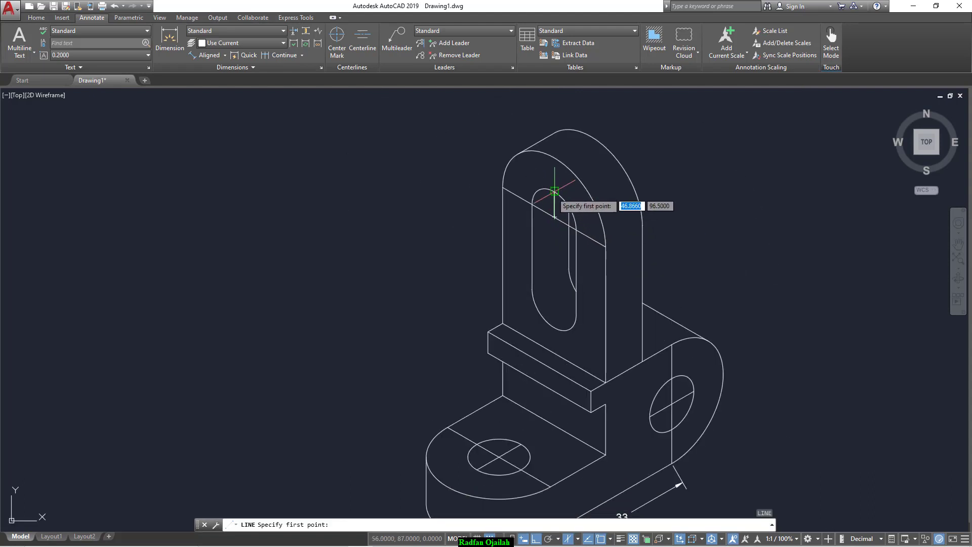
left_click(555, 191)
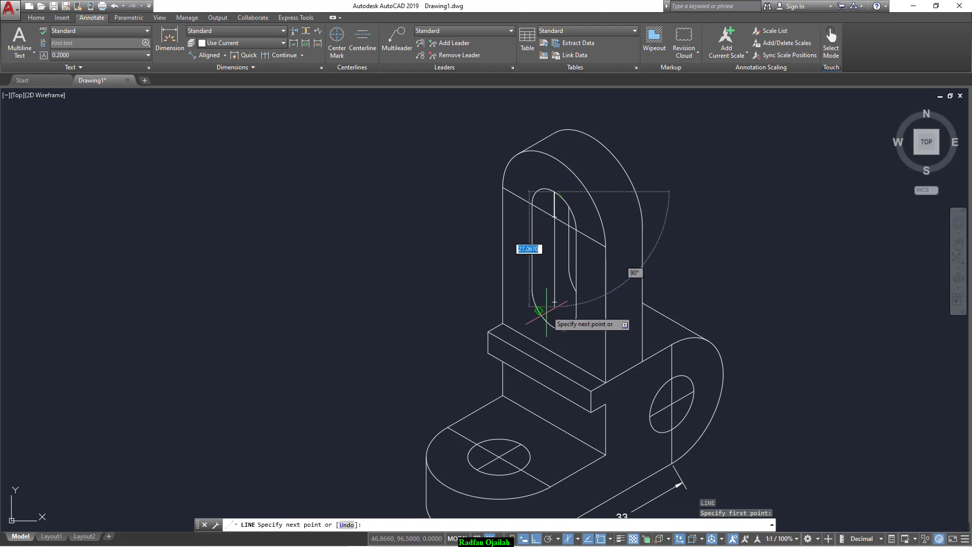
left_click(554, 352)
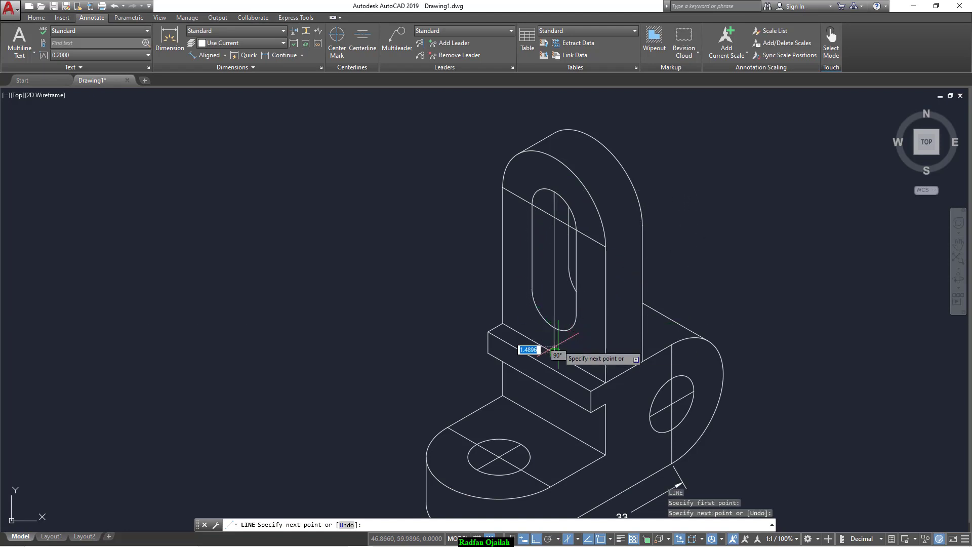
key("Escape")
Trim the part of the long vertical line that extends below the slot's bottom arc
type("tr")
key("Return")
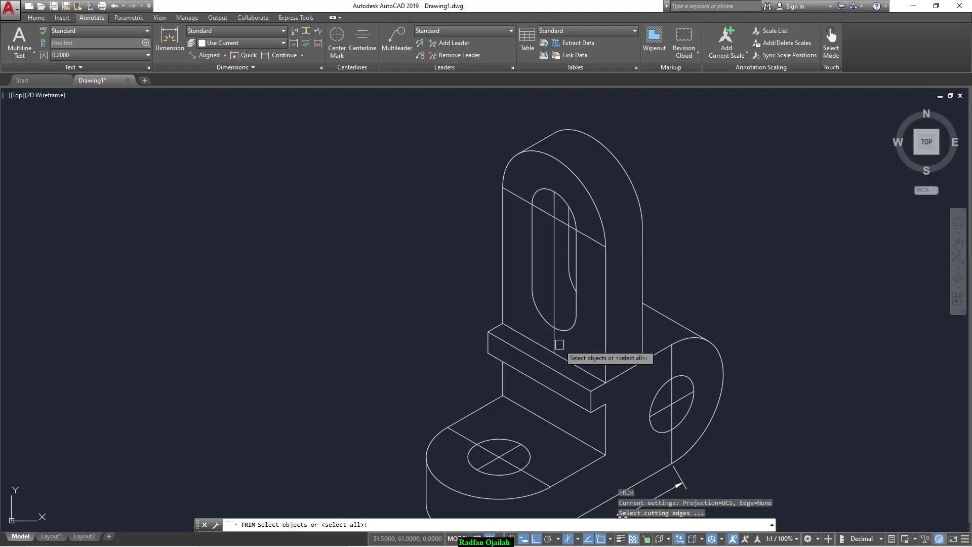
key("Return")
left_click(555, 341)
key("Escape")
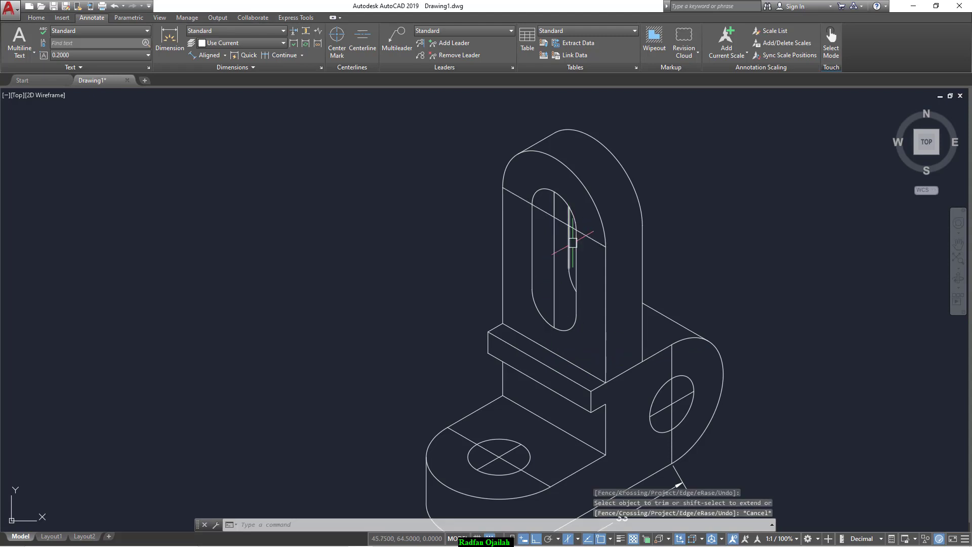
Undo the last erase and move, and delete the short vertical line that overlaps the upper part of the slot's centerline
key("ctrl+z")
key("ctrl+z")
left_click(540, 217)
key("Escape")
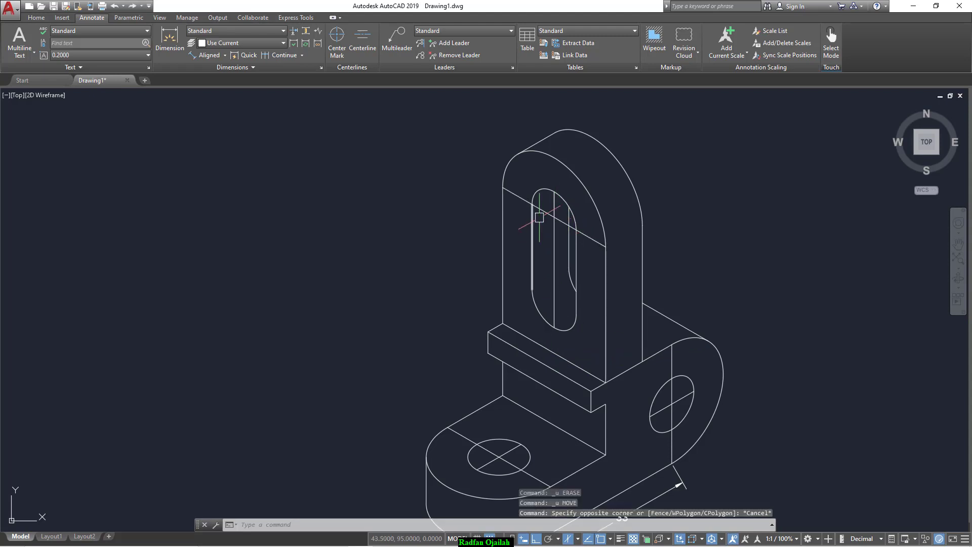
left_click(547, 183)
left_click(565, 221)
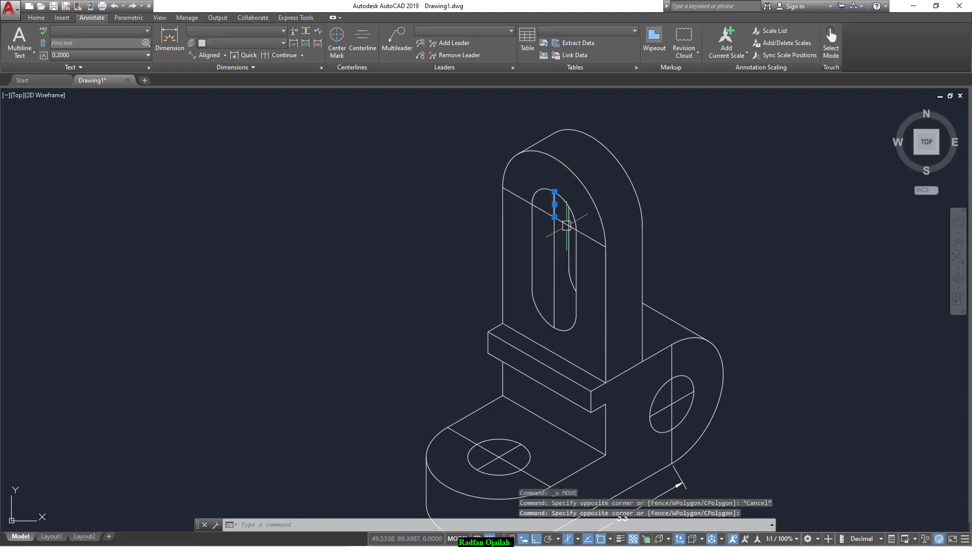
key("Delete")
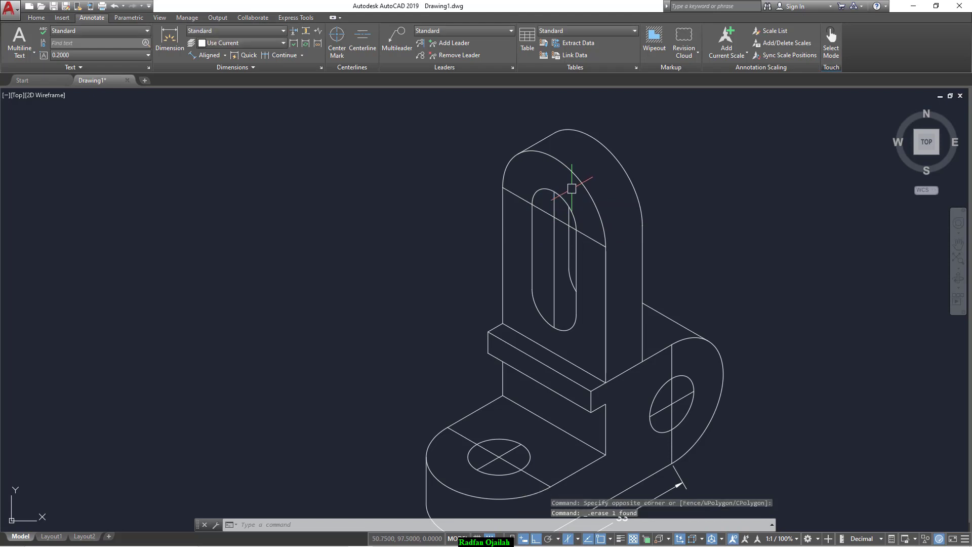
Add an aligned dimension for the side hole's vertical diameter, placed just outside the hole on the panel side
scroll(685, 227, "down", 2)
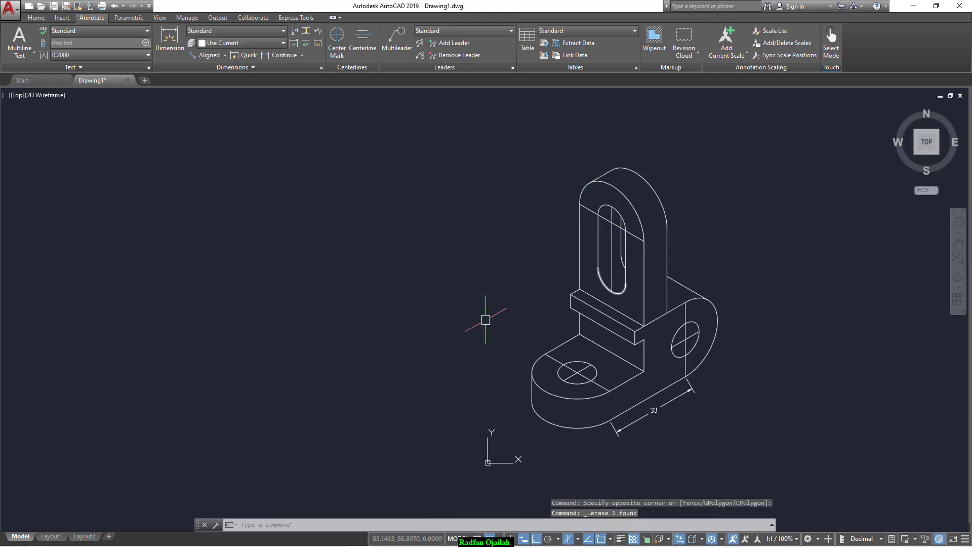
scroll(795, 256, "up", 2)
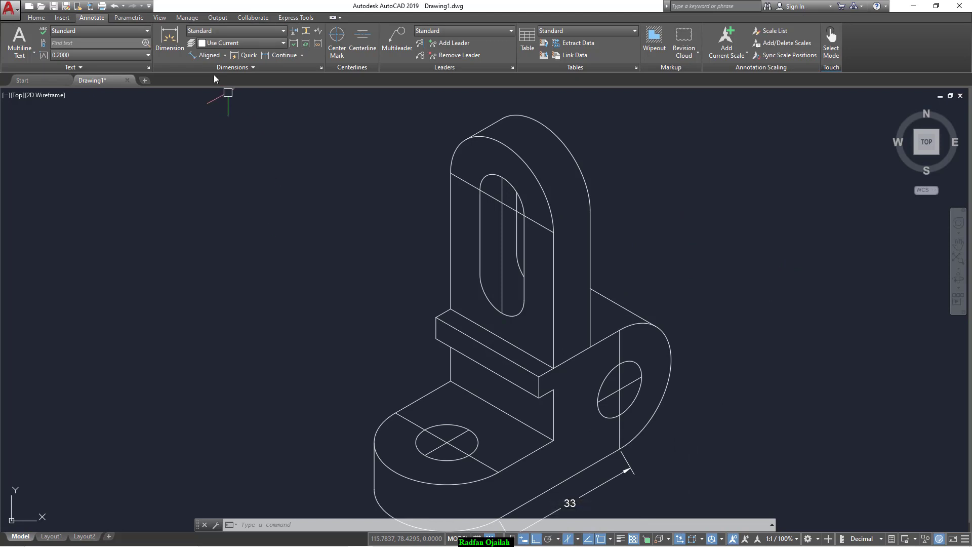
left_click(203, 58)
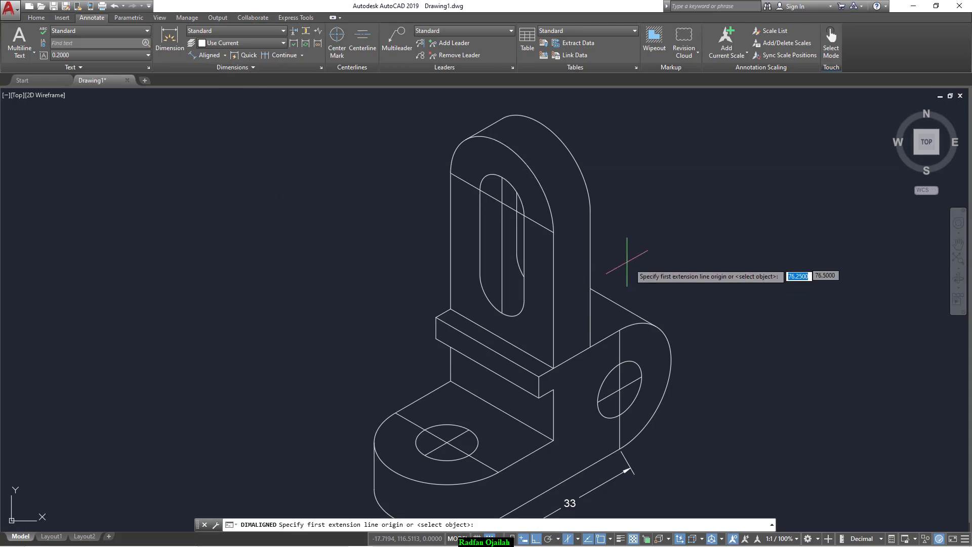
left_click(619, 363)
left_click(619, 416)
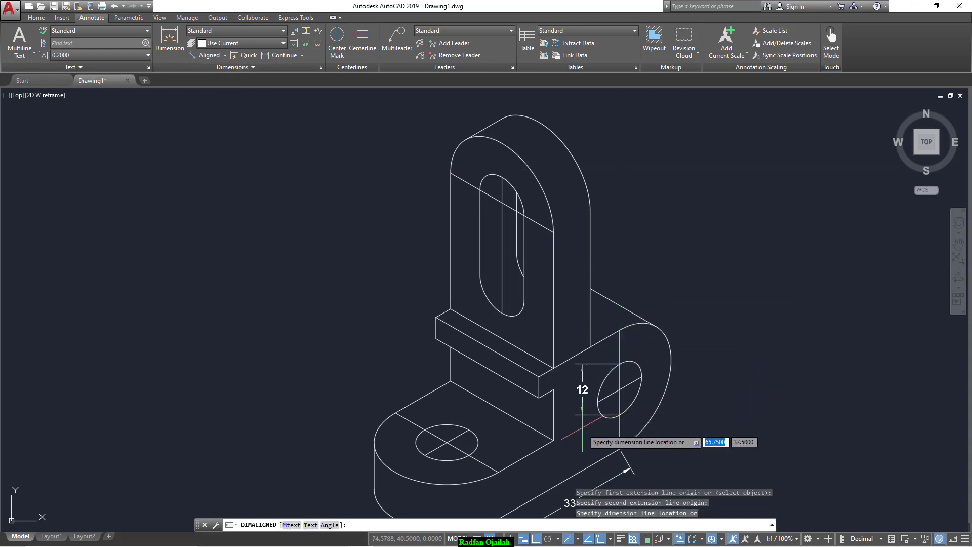
left_click(587, 426)
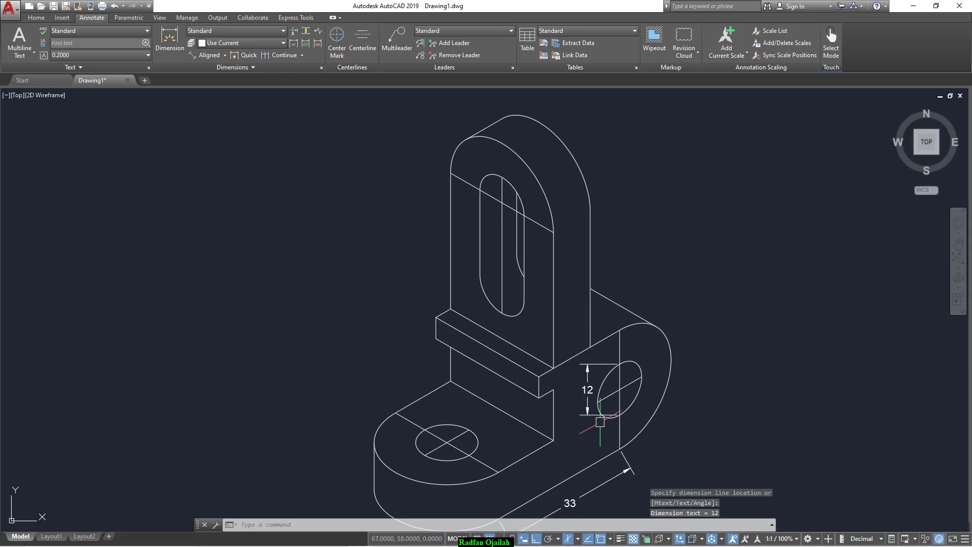
Add an aligned dimension for the height of the rounded side along its vertical centerline, placed beyond the rounded end
scroll(595, 421, "down", 2)
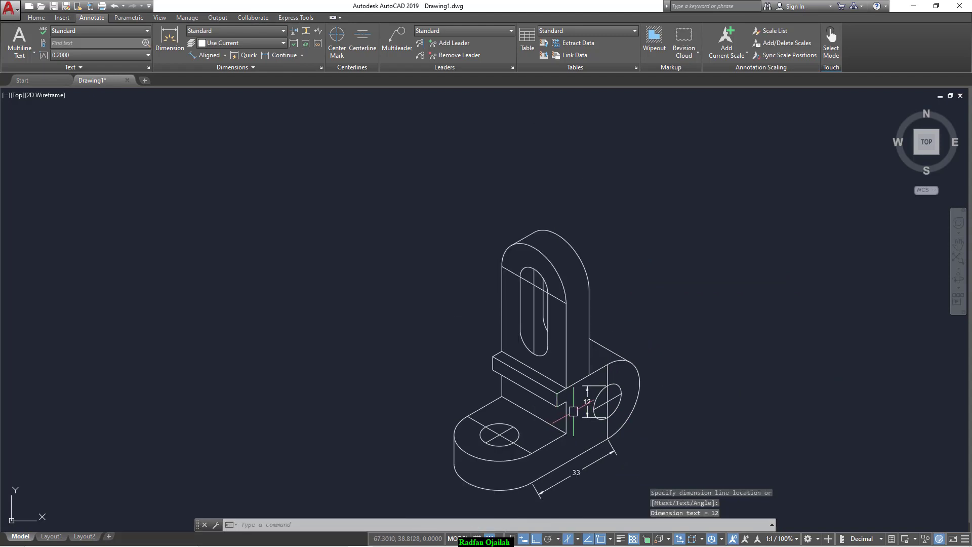
key("Return")
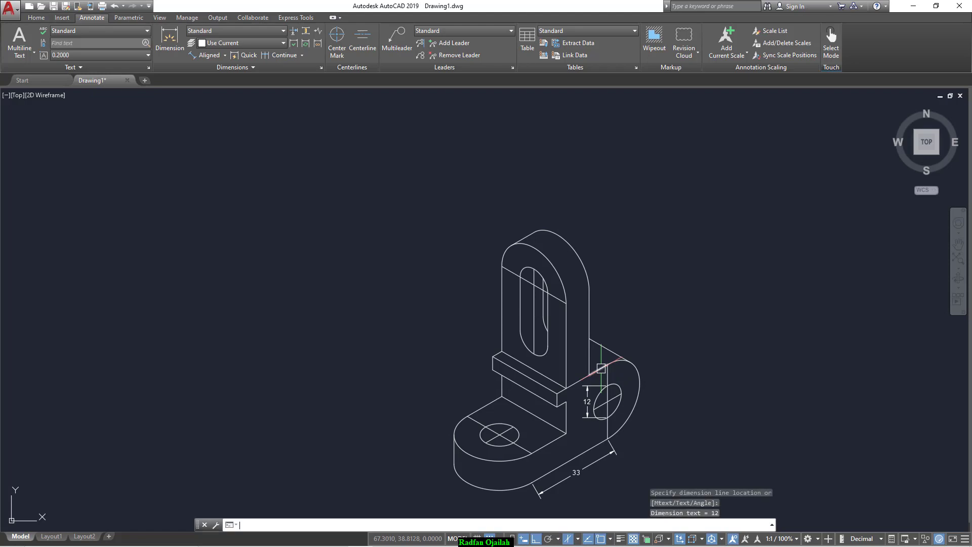
left_click(607, 365)
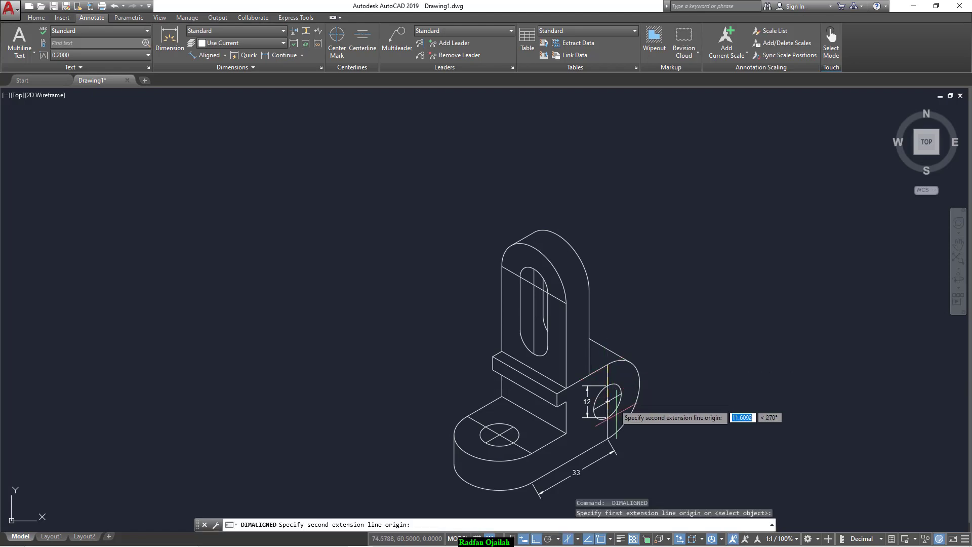
left_click(608, 440)
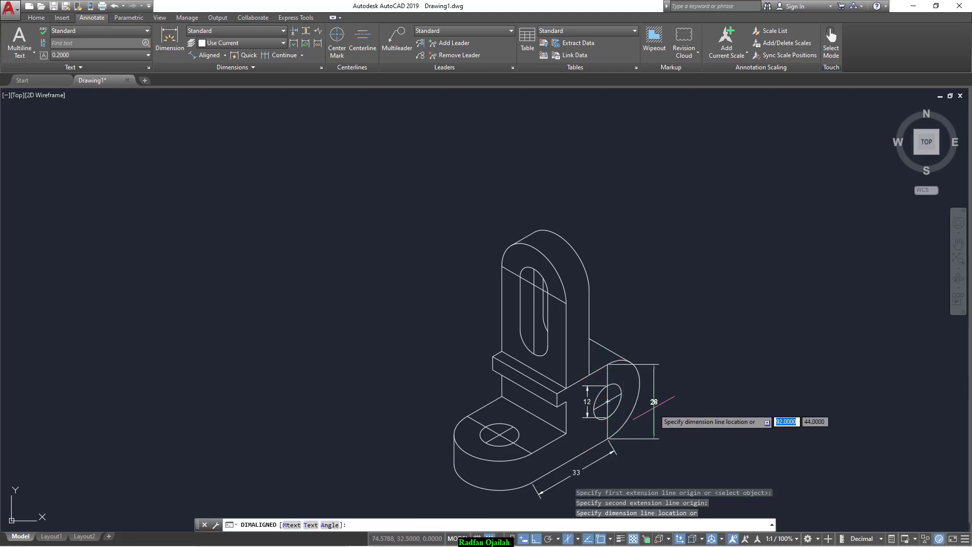
left_click(653, 407)
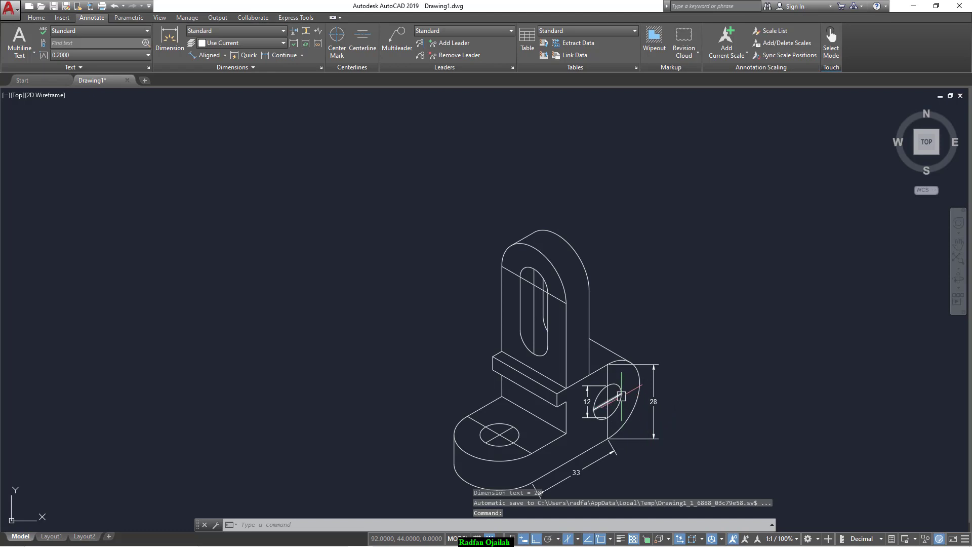
Add an aligned dimension along the side's upper edge from the panel's rear vertical edge to the side's vertical centerline
key("Return")
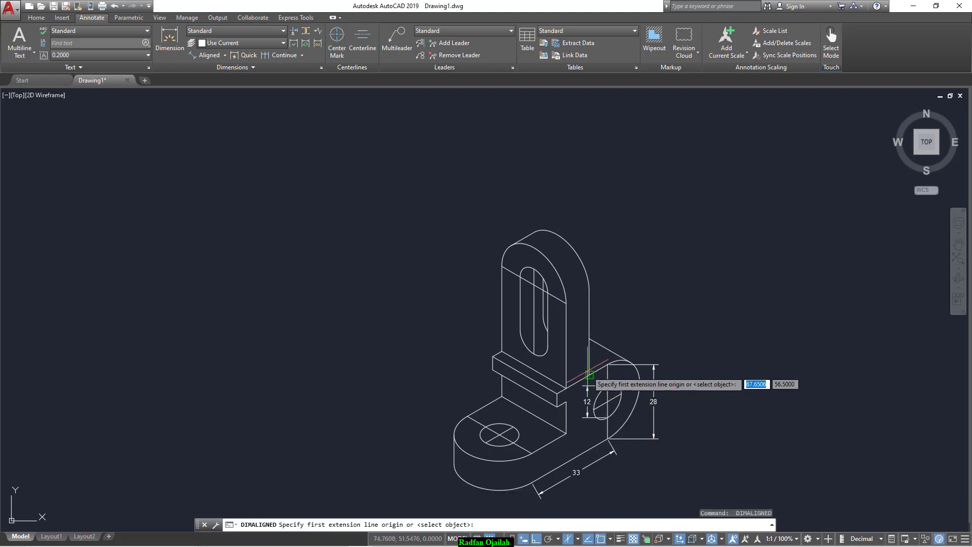
left_click(587, 374)
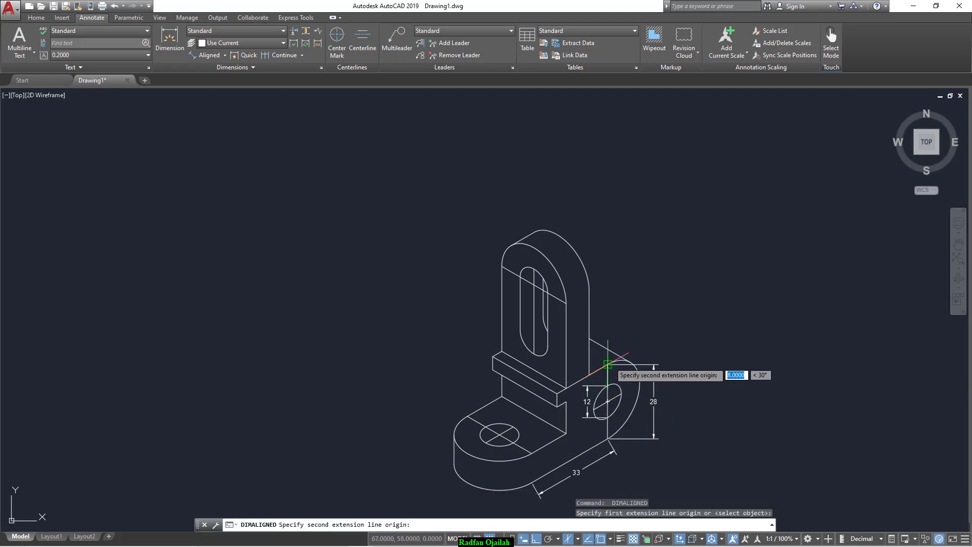
left_click(608, 364)
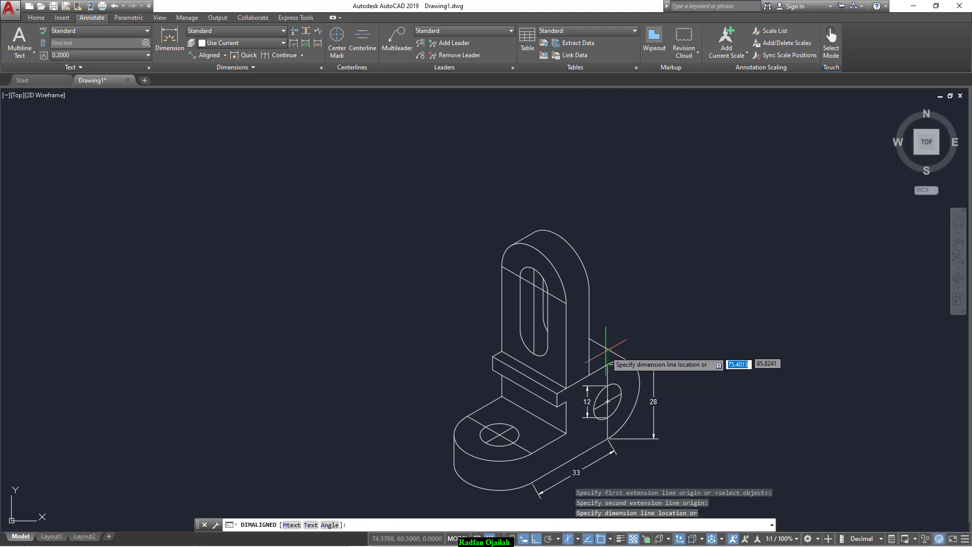
scroll(608, 352, "up", 6)
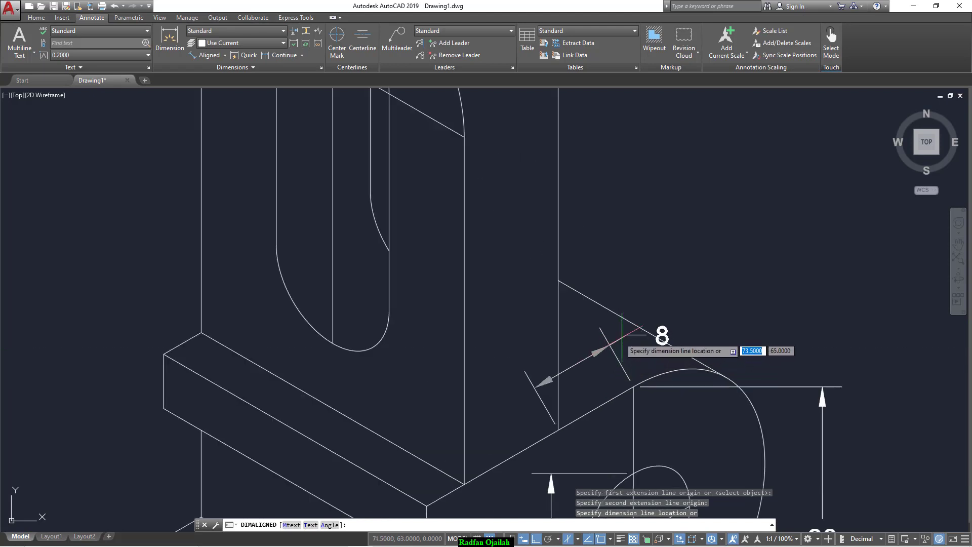
left_click(619, 328)
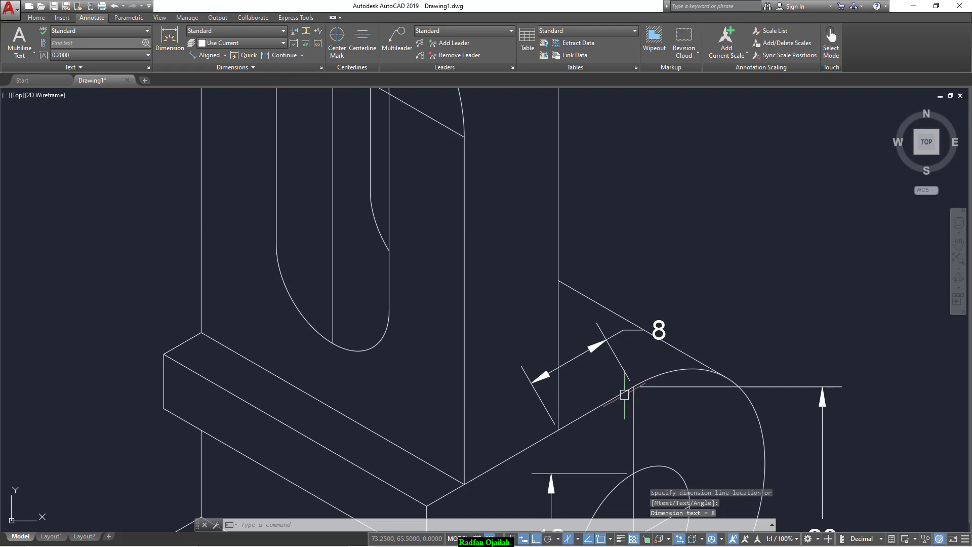
Add an aligned dimension for the slotted panel's thickness between its front and rear vertical edges
scroll(581, 311, "down", 3)
scroll(582, 311, "up", 3)
key("Return")
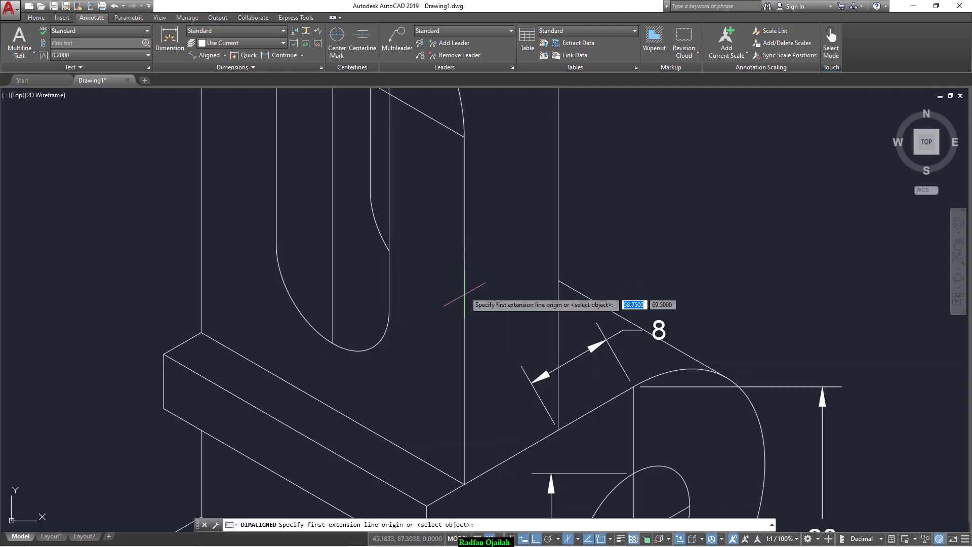
left_click(464, 309)
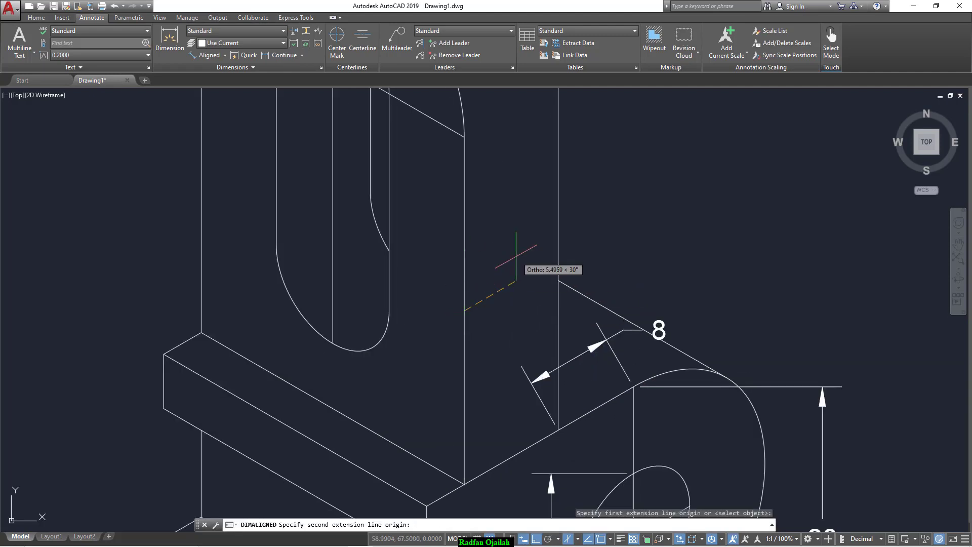
left_click(558, 256)
left_click(516, 167)
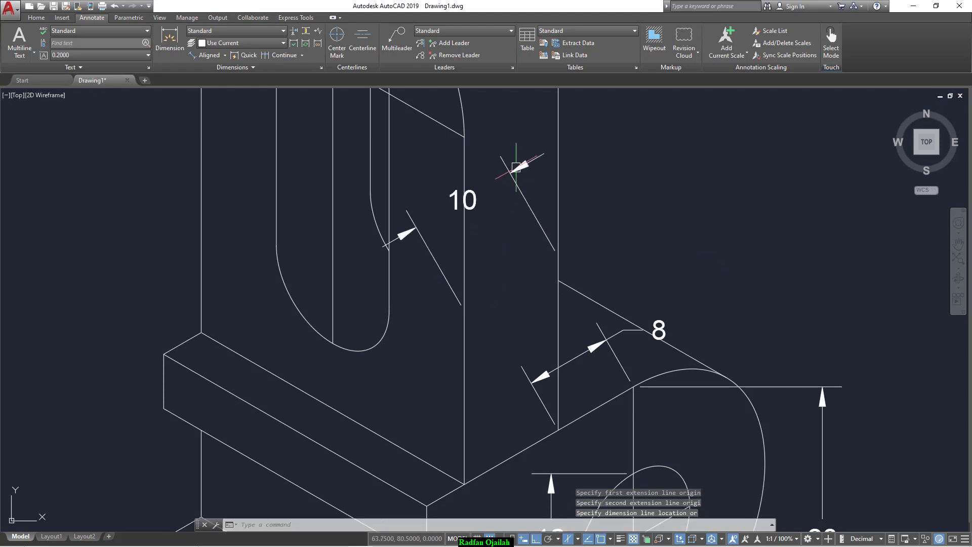
Add an aligned dimension for the panel's rear vertical edge from the side's upper edge to the start of the arc
scroll(552, 277, "down", 4)
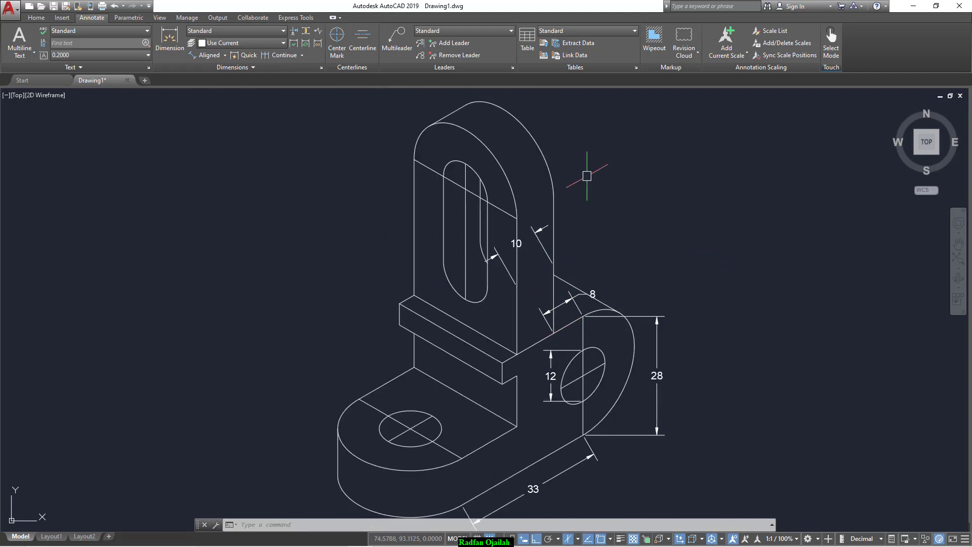
key("Return")
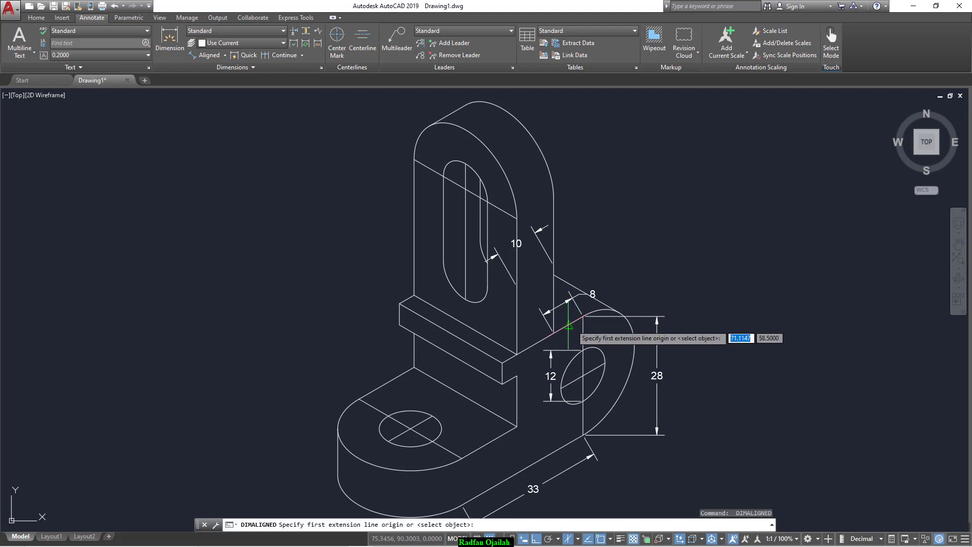
left_click(554, 332)
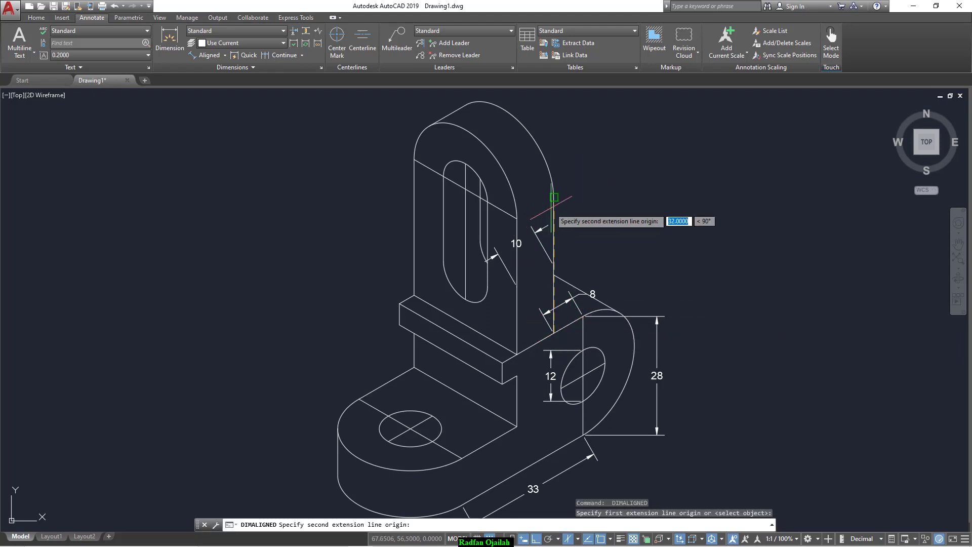
left_click(556, 197)
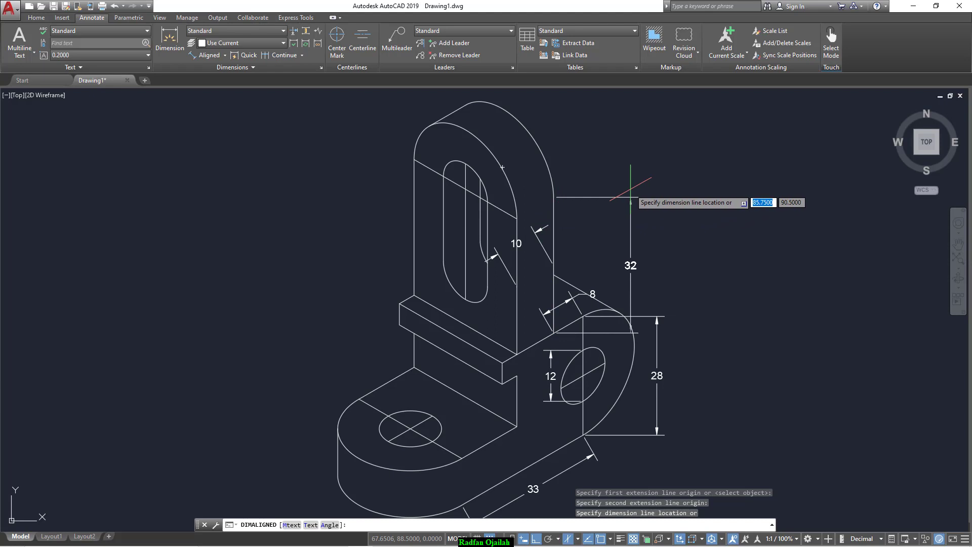
scroll(661, 331, "up", 2)
left_click(651, 305)
middle_click_drag(651, 305, 738, 444)
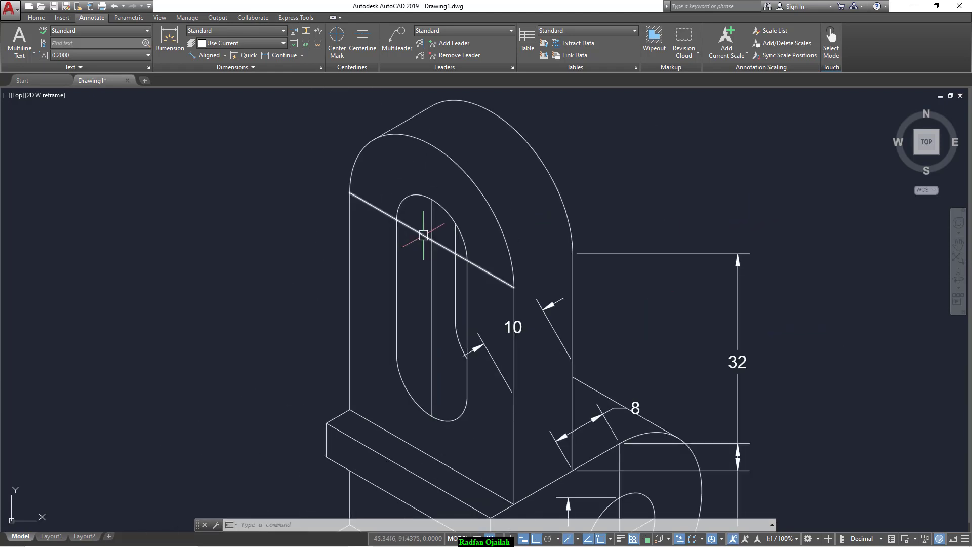
Copy the panel's slanted centerline 20 units straight down the slot's vertical centerline to the center of the slot's lower arc
type("ct o")
key("Return")
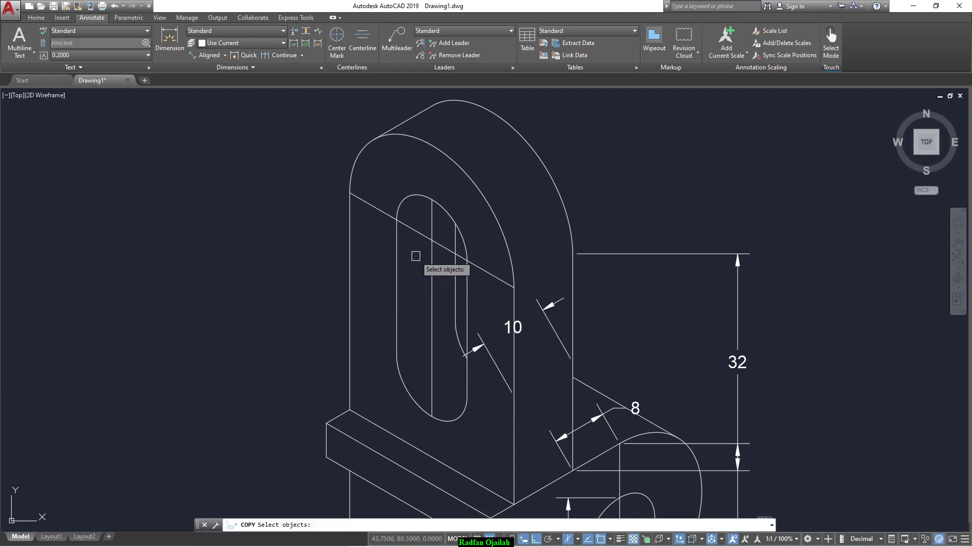
left_click(419, 233)
key("Return")
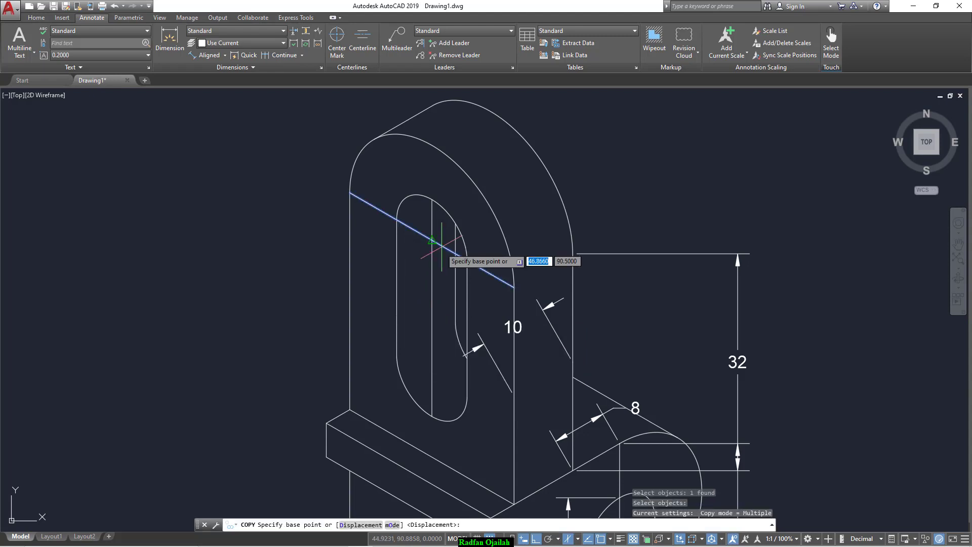
left_click(432, 239)
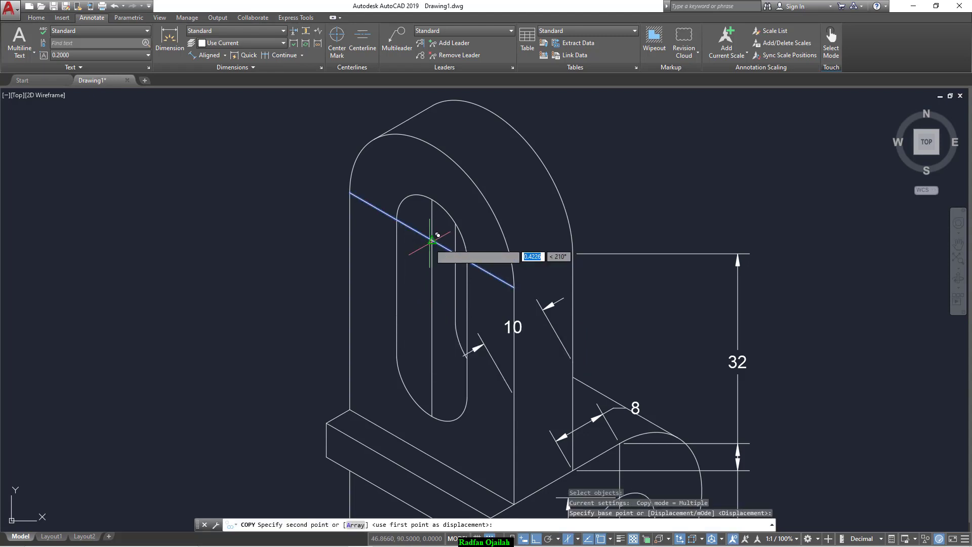
left_click(432, 375)
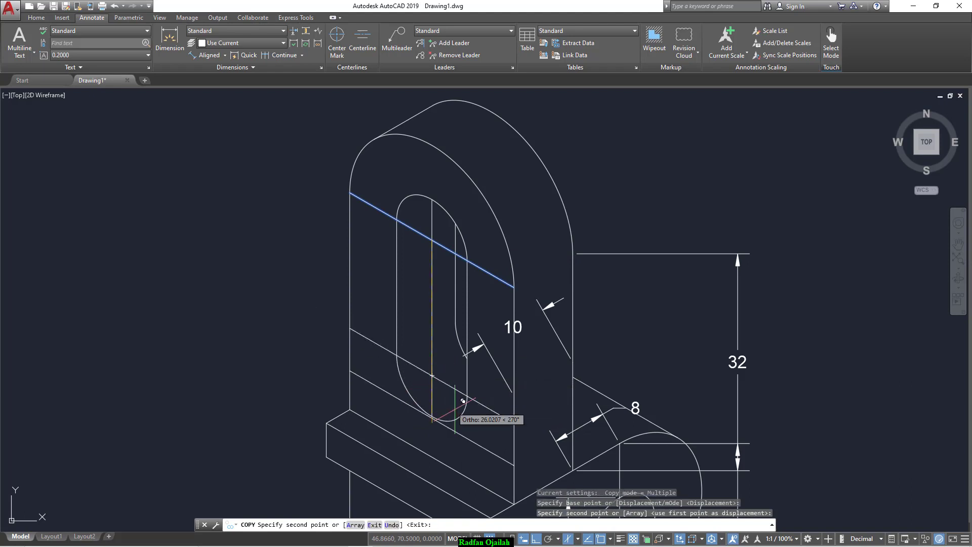
key("Escape")
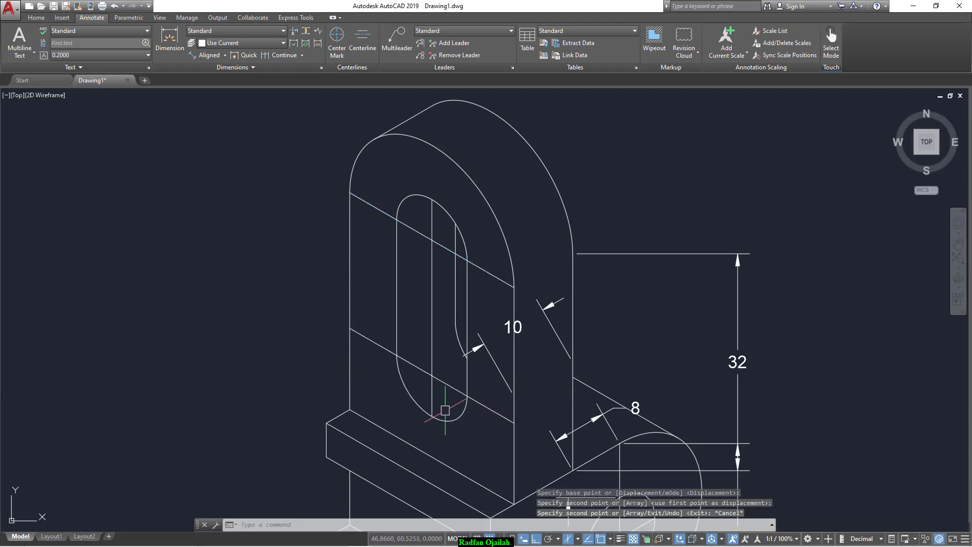
Add an aligned dimension for the slot's straight vertical edge between the two slanted centerlines, placed beside the slot
left_click(205, 54)
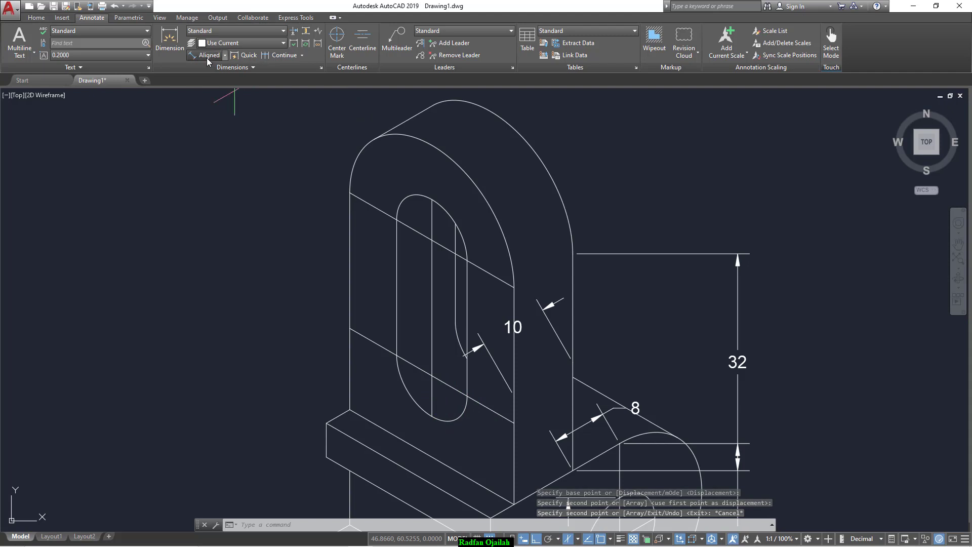
left_click(466, 260)
left_click(466, 396)
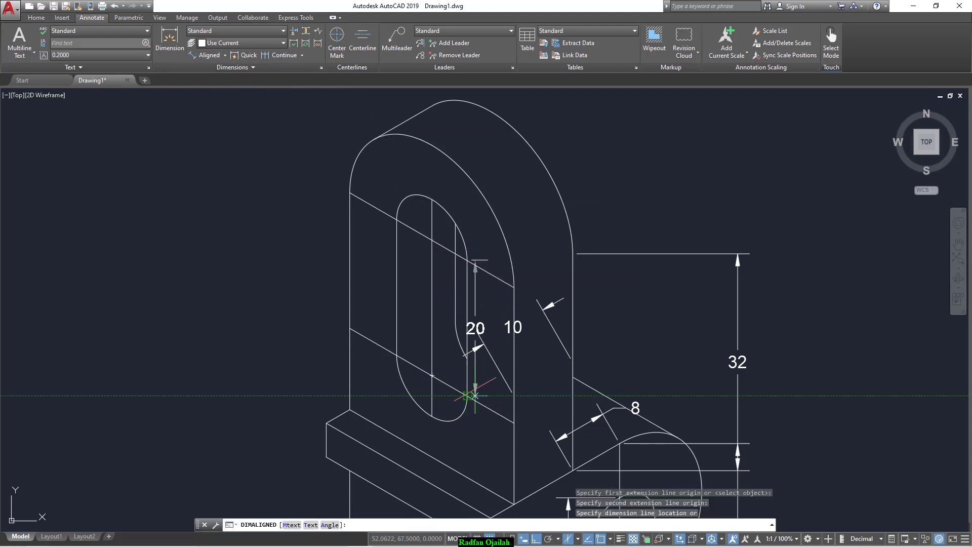
left_click(487, 388)
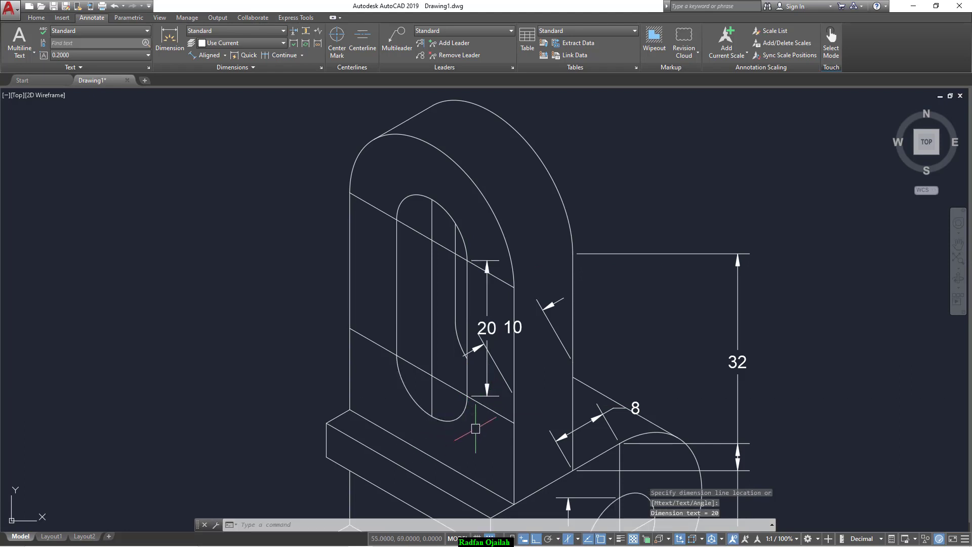
Add an aligned dimension for the slot's width between its vertical edges along the lower slanted centerline, placed below the slot
key("Return")
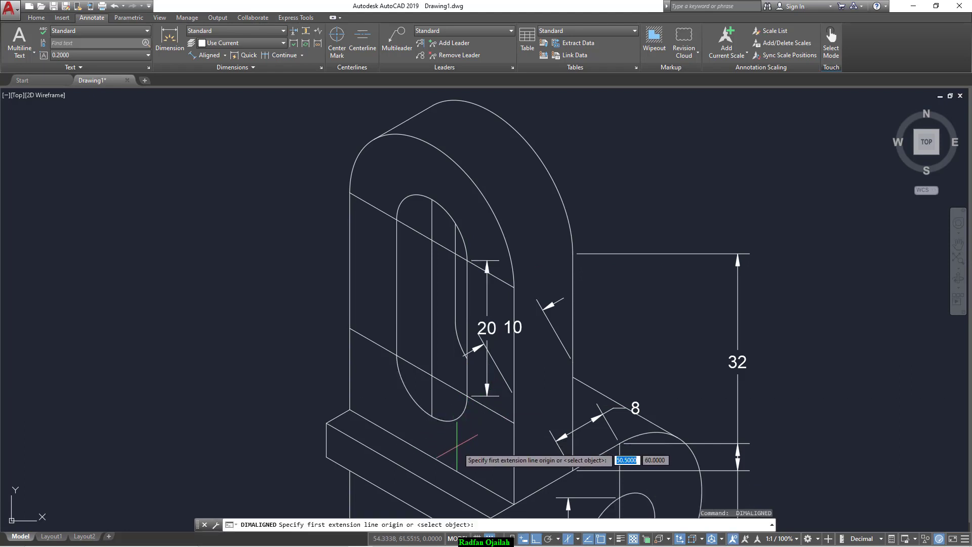
key("Escape")
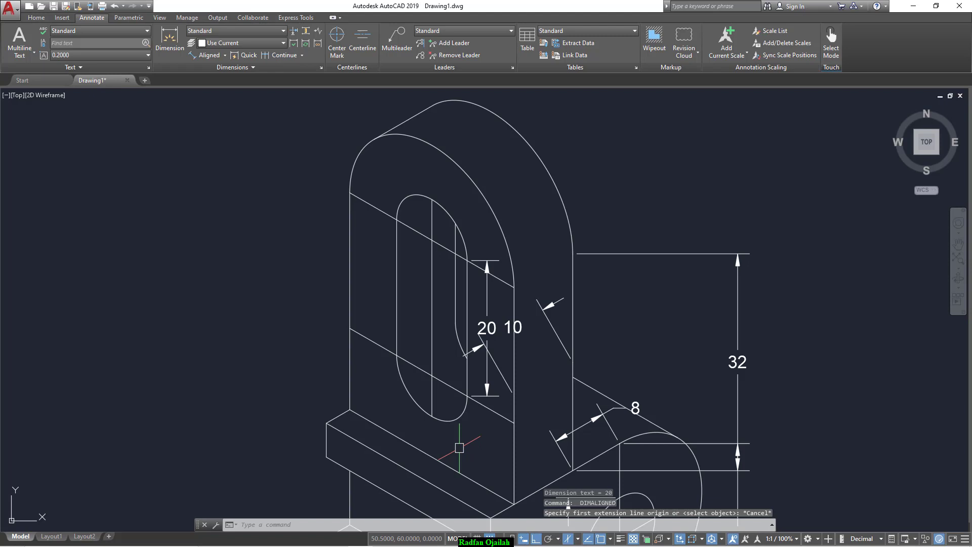
key("Return")
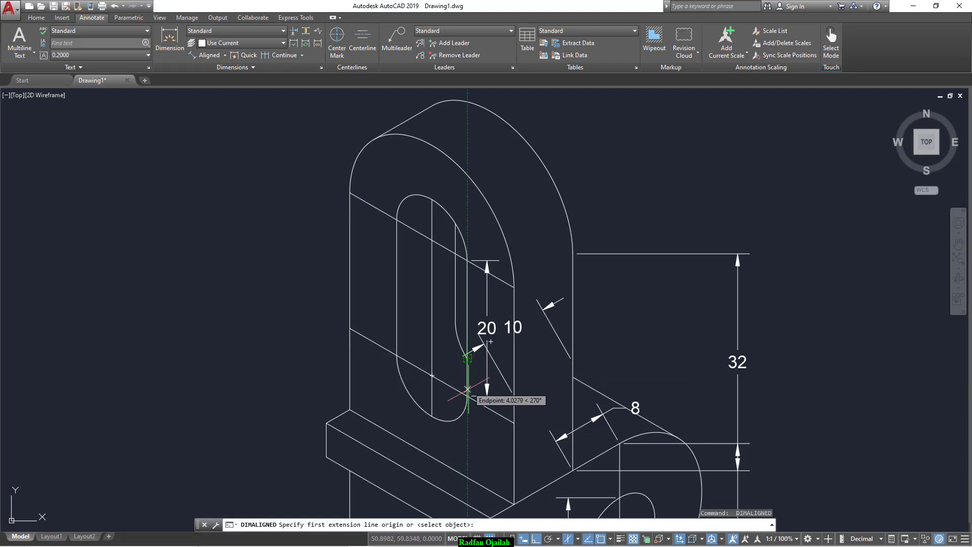
left_click(467, 394)
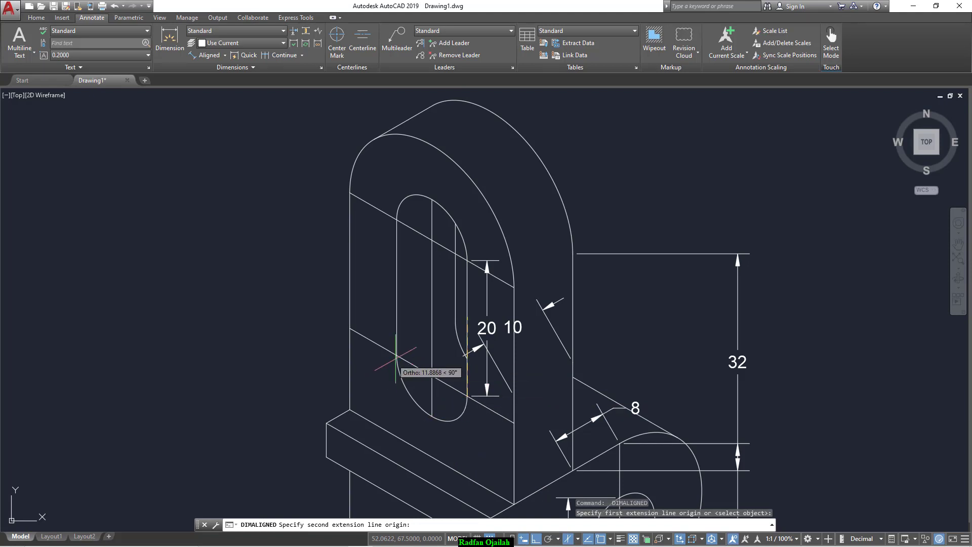
left_click(397, 354)
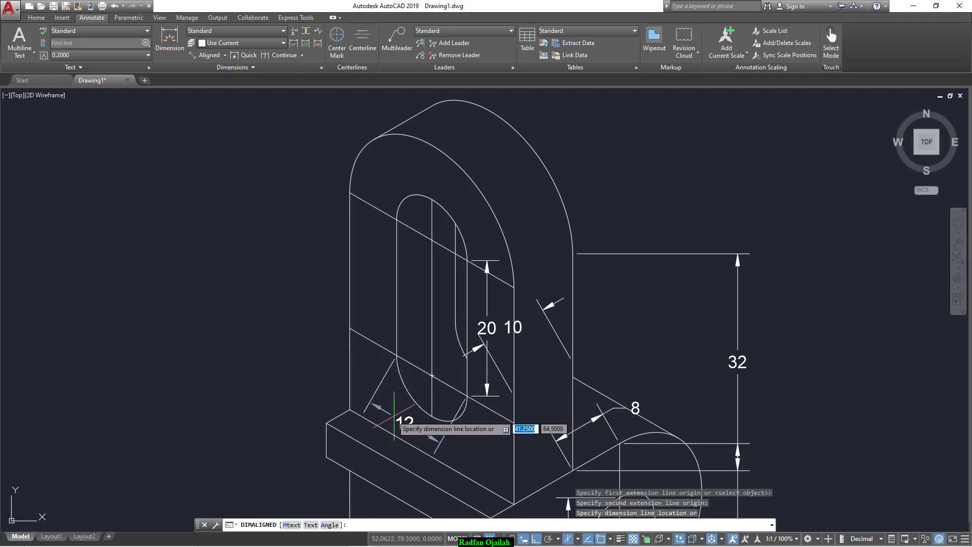
left_click(393, 415)
scroll(499, 343, "down", 2)
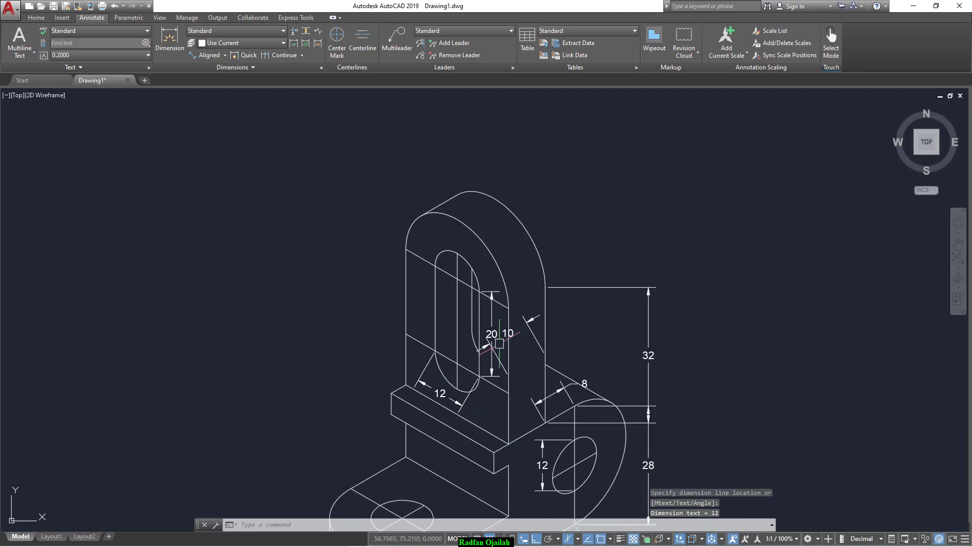
Add an aligned dimension for the base's inner rear edge, from corner to corner along the foot of the upright, placed on the base
middle_click_drag(460, 458, 466, 386)
key("Return")
left_click(514, 444)
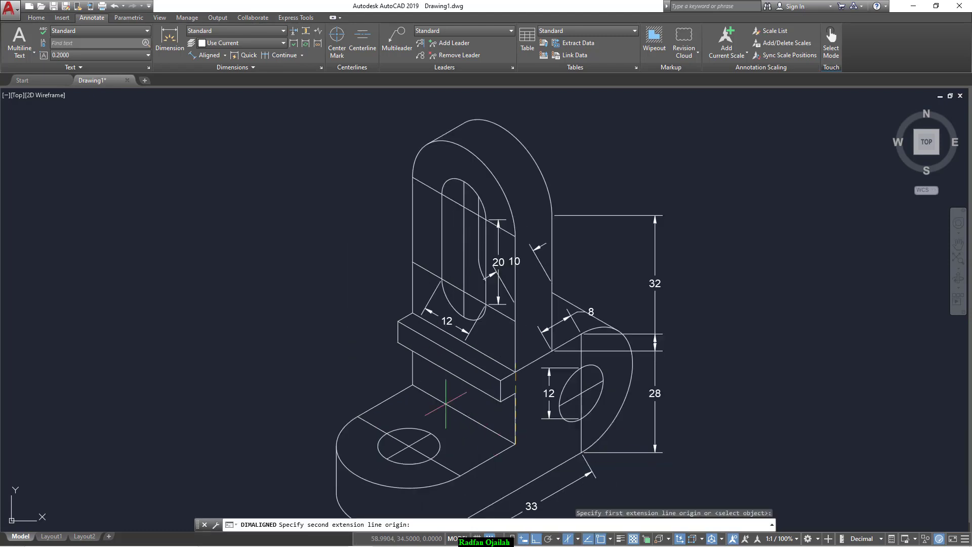
left_click(413, 385)
scroll(409, 405, "up", 4)
left_click(395, 369)
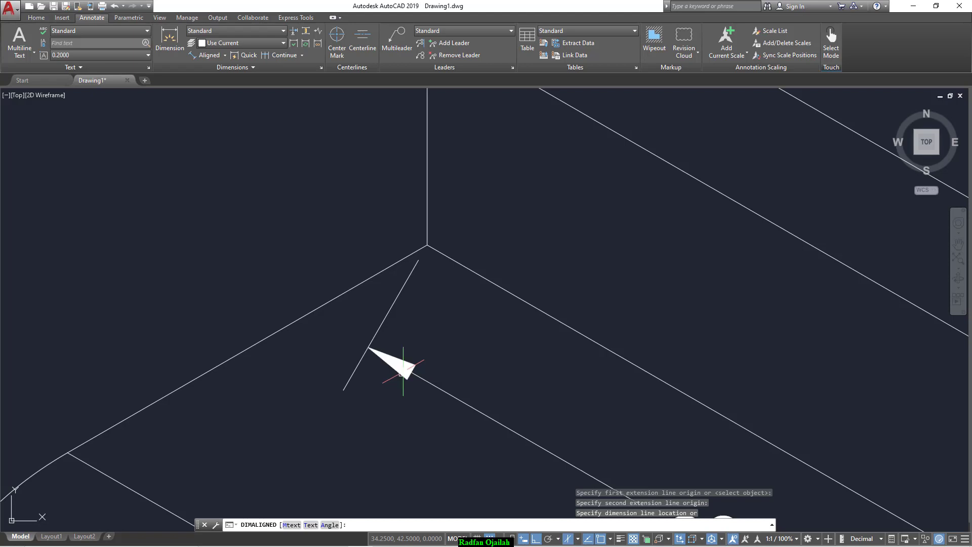
scroll(435, 327, "down", 4)
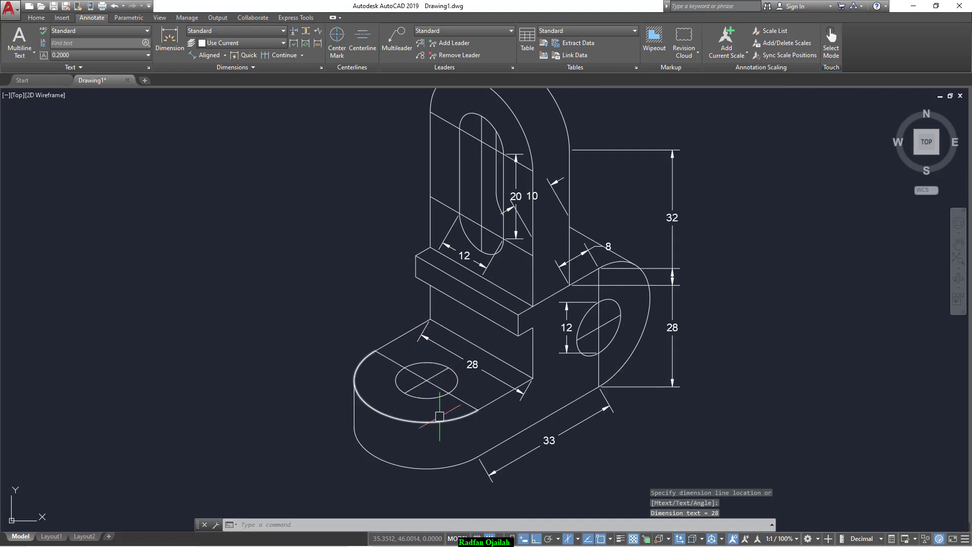
Add an aligned dimension for the base hole's diameter along its slanted centerline, placed between the hole and the upright
key("Return")
left_click(448, 395)
left_click(405, 367)
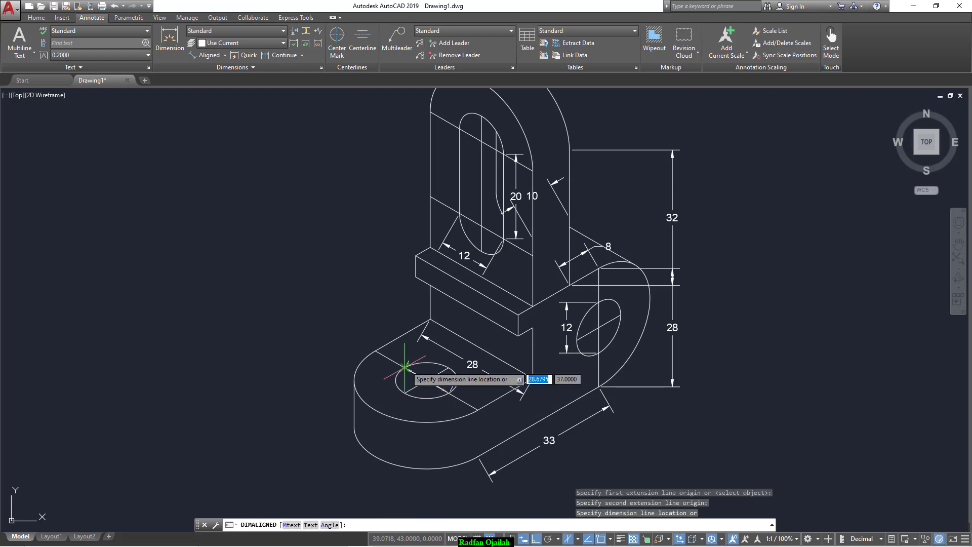
scroll(434, 367, "up", 5)
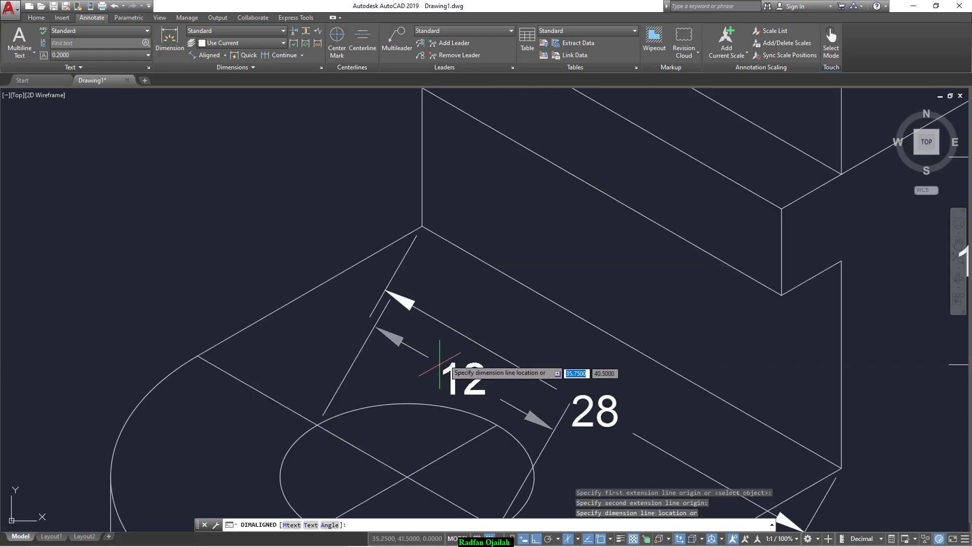
left_click(440, 363)
scroll(455, 383, "down", 4)
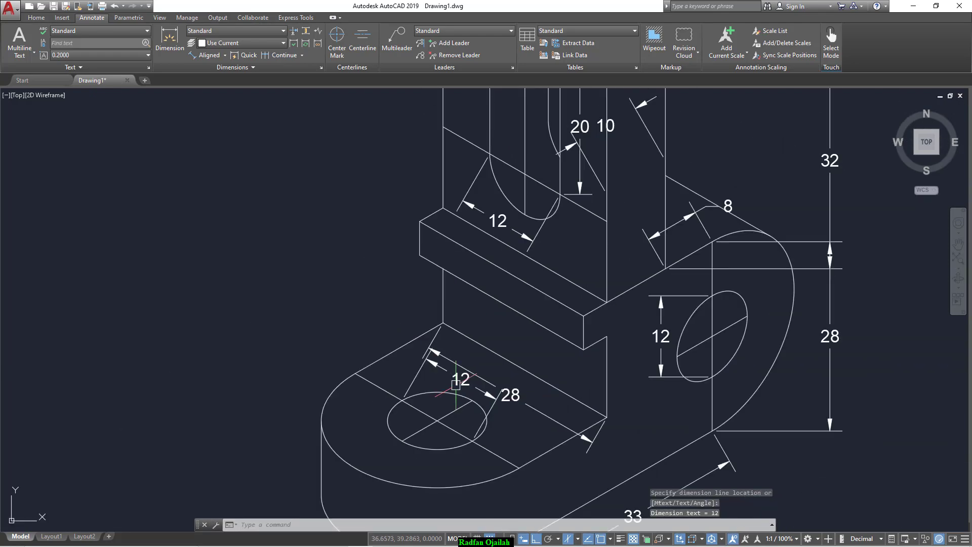
Apply a 90-degree oblique angle to the 32, 10, 8 and 33 dimensions and the 12 dimension below the slot
scroll(491, 355, "down", 2)
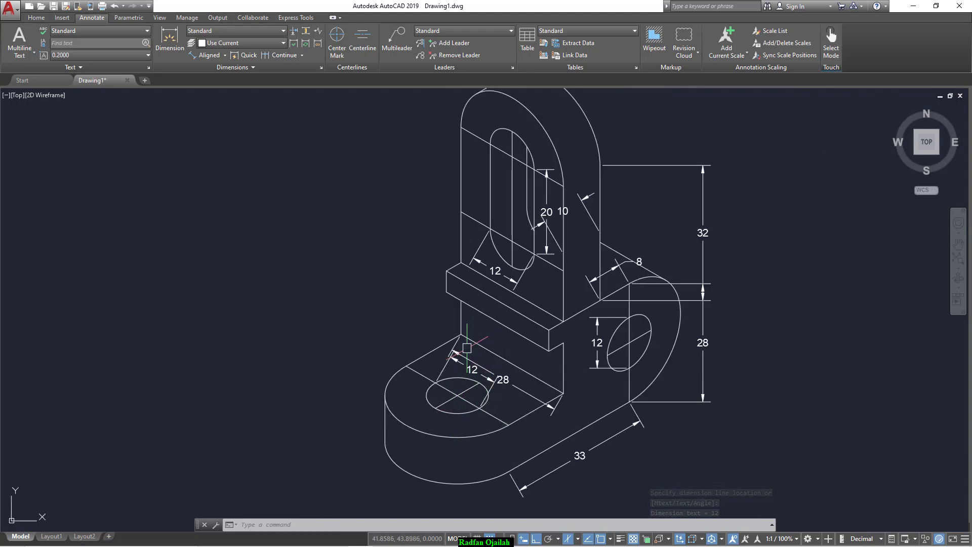
scroll(384, 455, "down", 1)
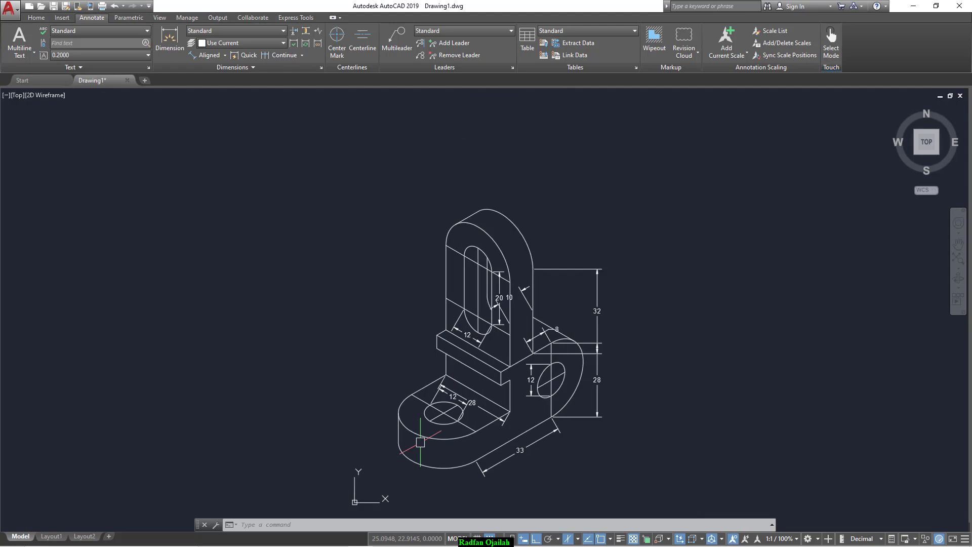
scroll(448, 425, "up", 1)
key("Escape")
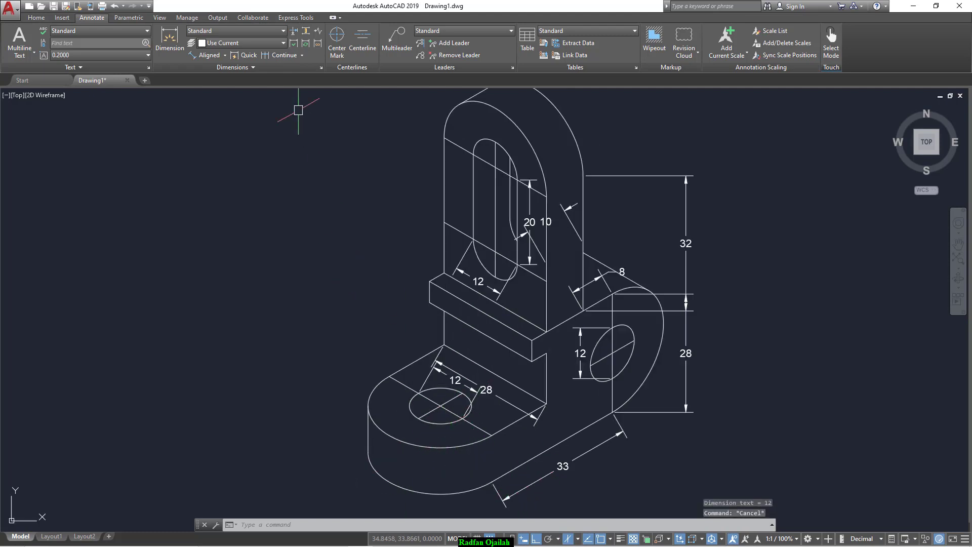
left_click(252, 68)
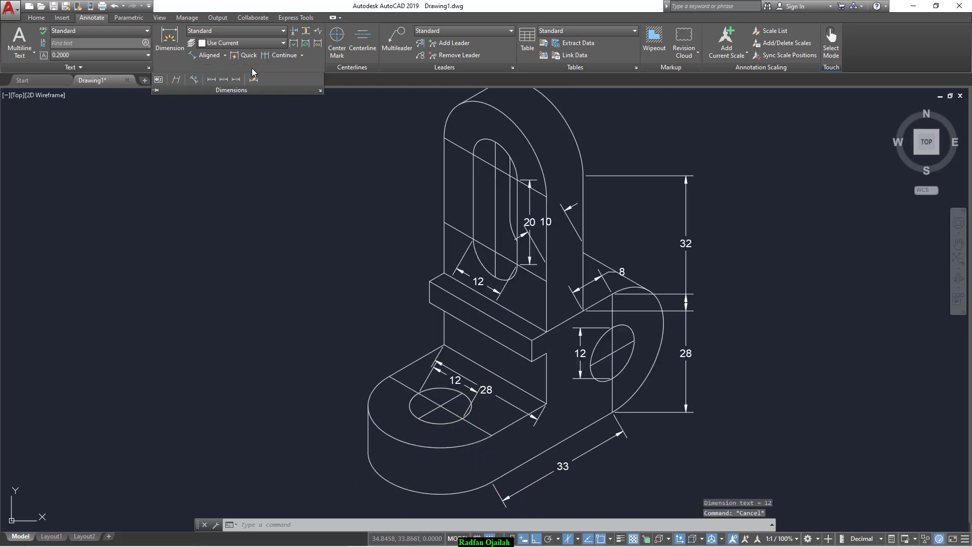
left_click(178, 81)
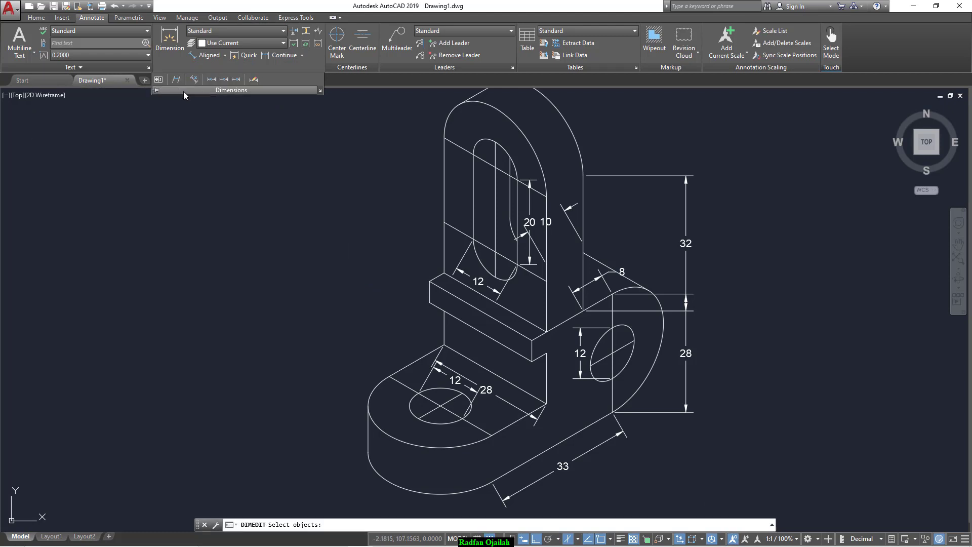
left_click(177, 81)
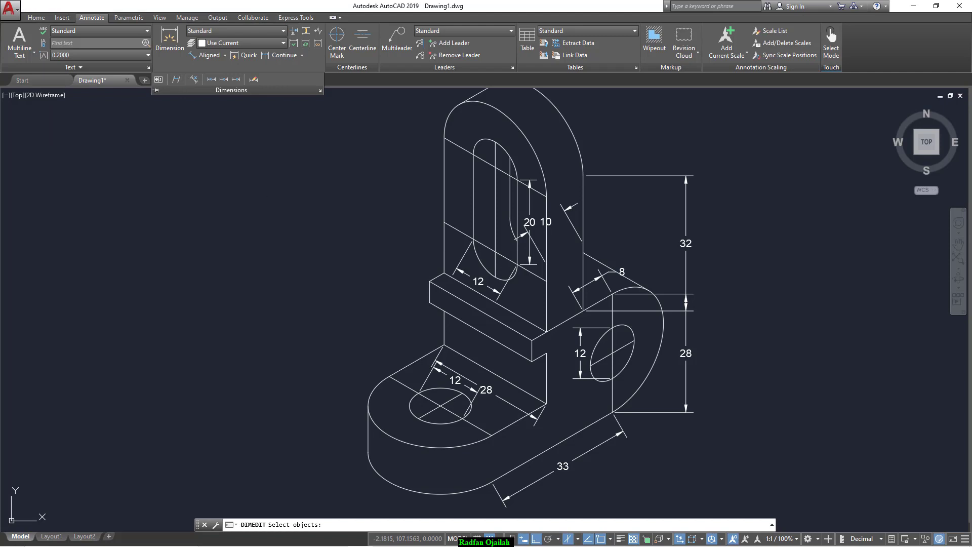
left_click(681, 260)
left_click(571, 222)
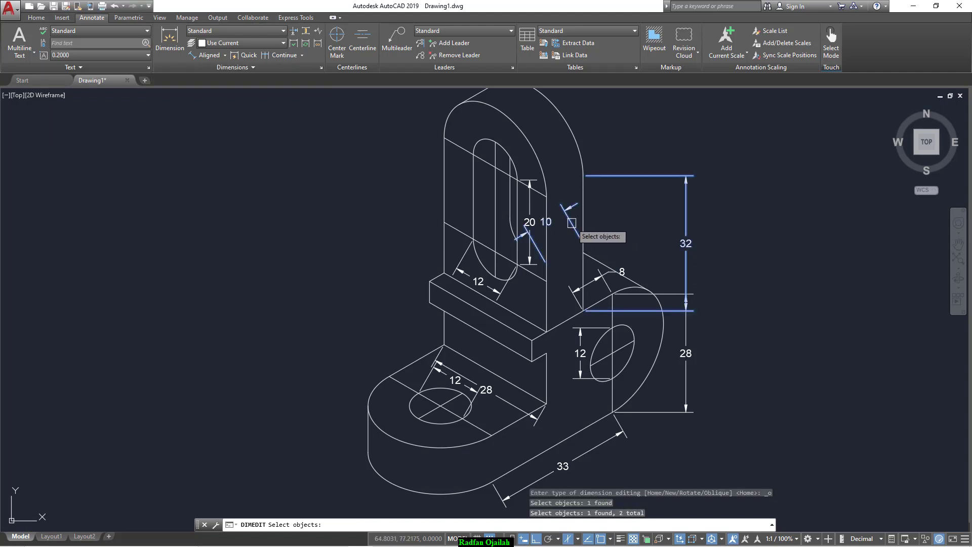
left_click(593, 281)
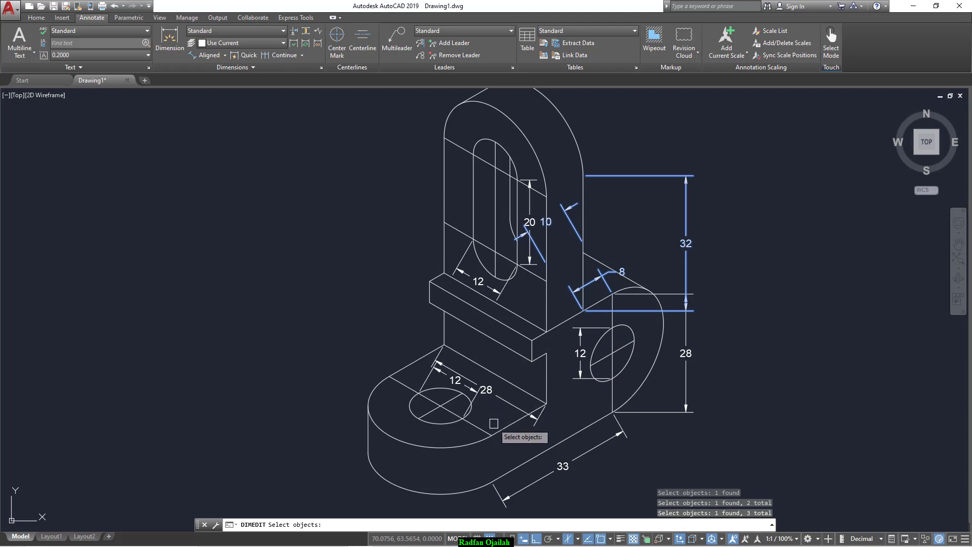
left_click(509, 300)
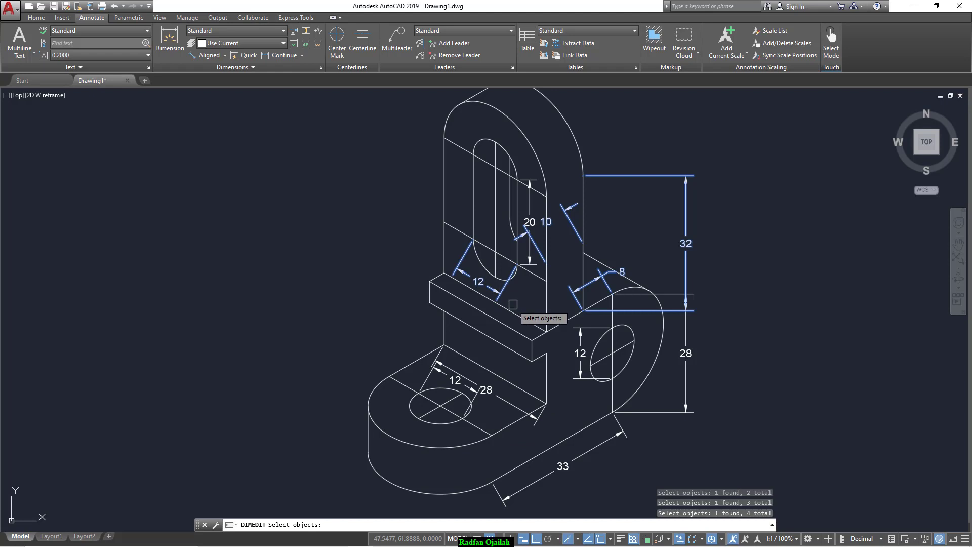
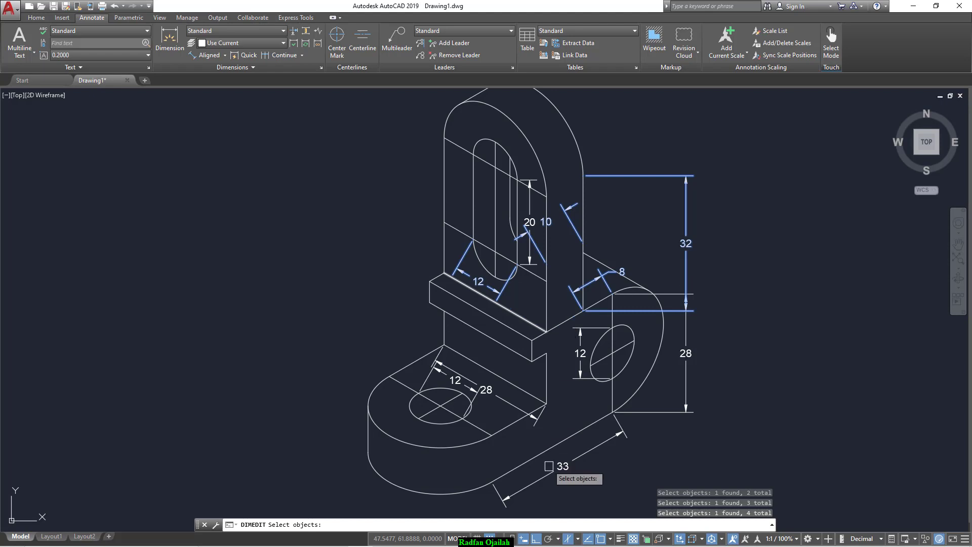
left_click(564, 470)
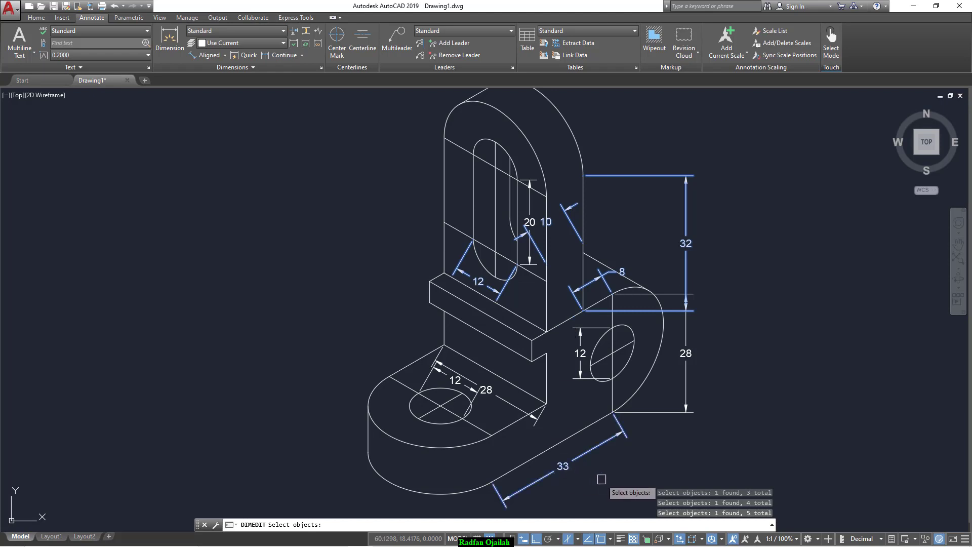
key("Return")
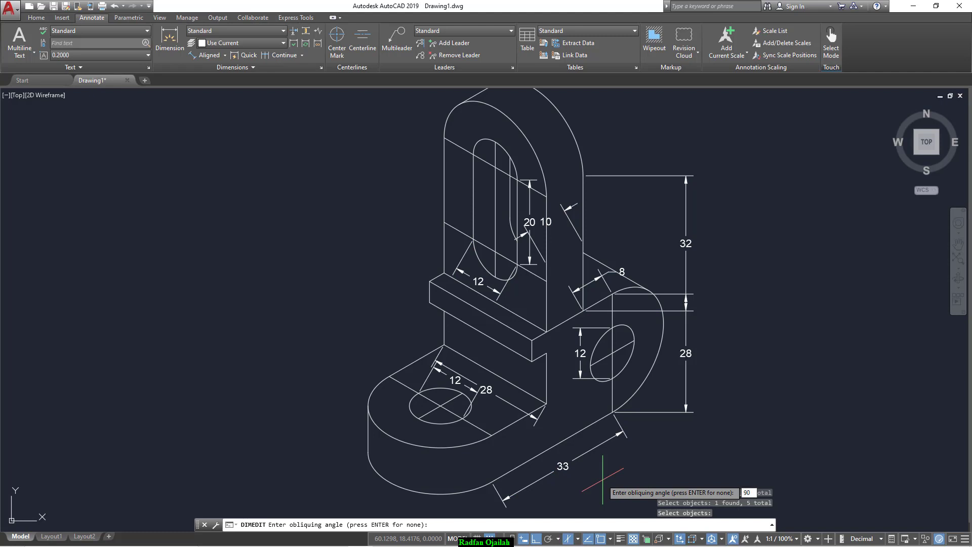
key("Return")
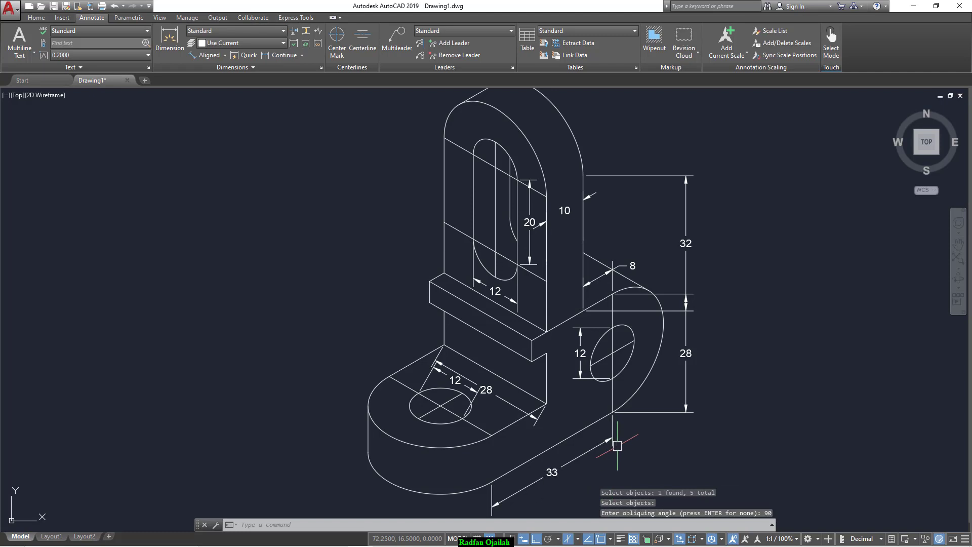
Apply a 30-degree oblique angle to the base's 28 and 12, the side's 28 and 12, and the panel's 32 dimensions
left_click(490, 396)
left_click(470, 395)
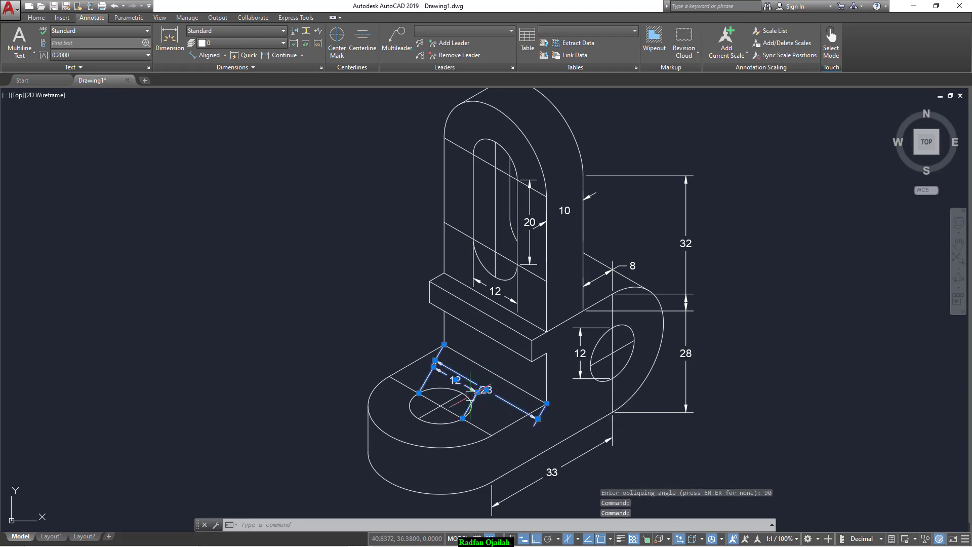
left_click(686, 353)
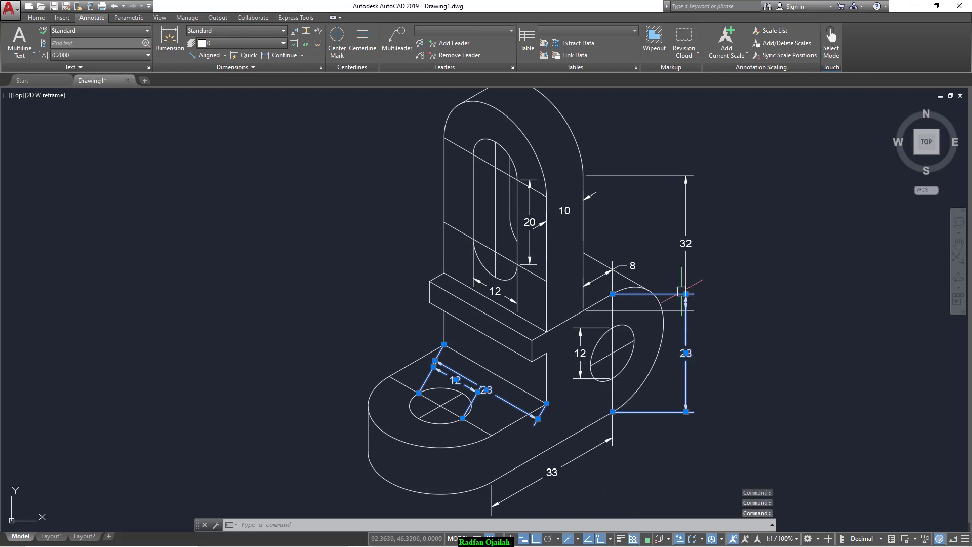
left_click(691, 258)
left_click(684, 272)
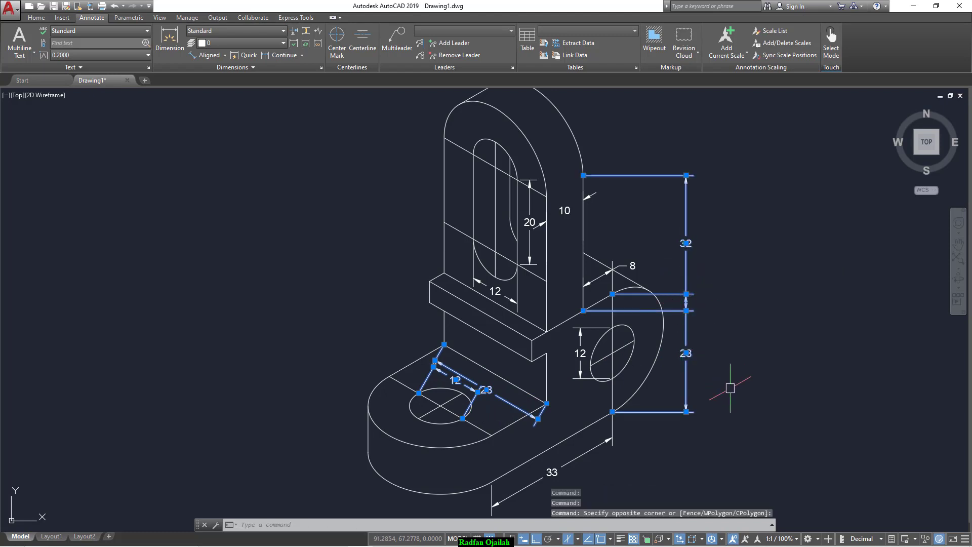
left_click(585, 347)
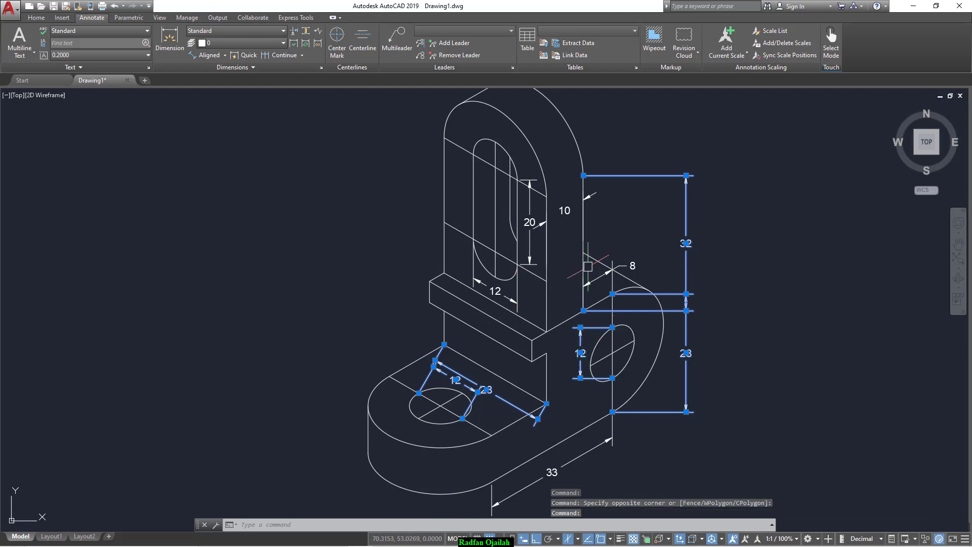
type("dimedit")
key("Return")
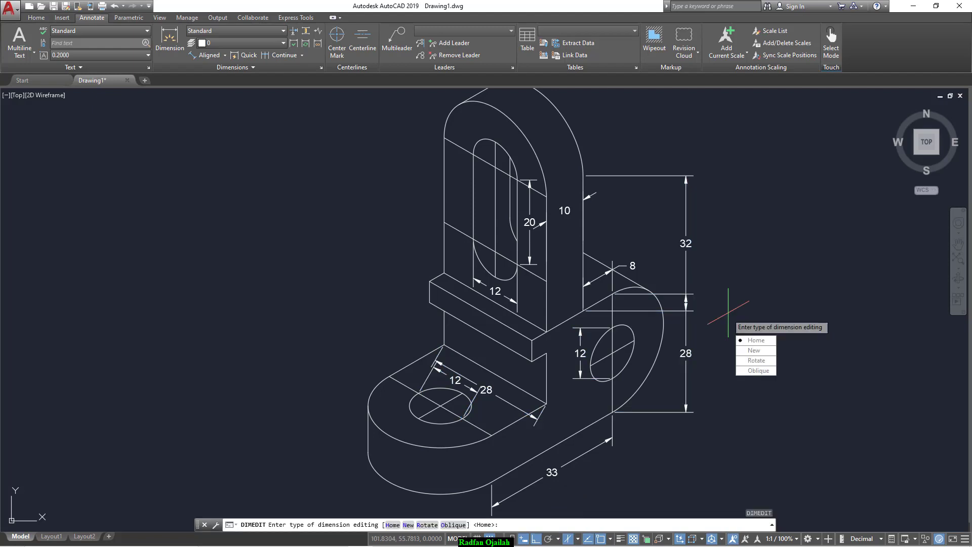
left_click(763, 371)
type("30")
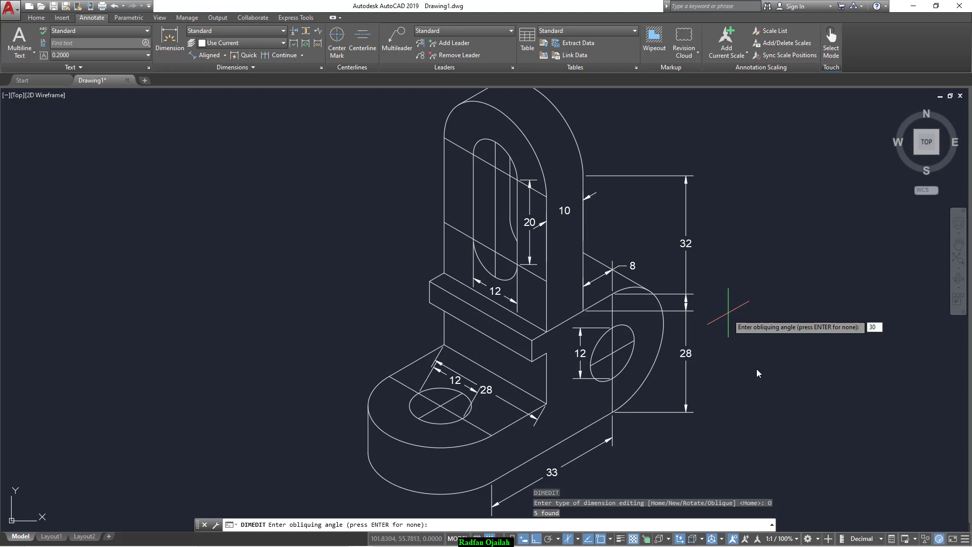
key("Return")
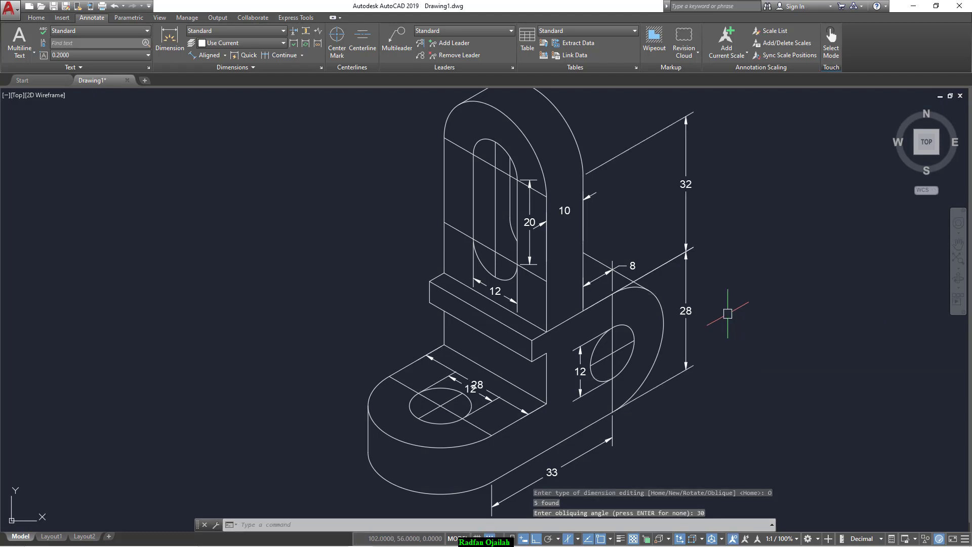
Apply a 150-degree oblique angle to the slot's vertical 20 dimension
left_click(532, 256)
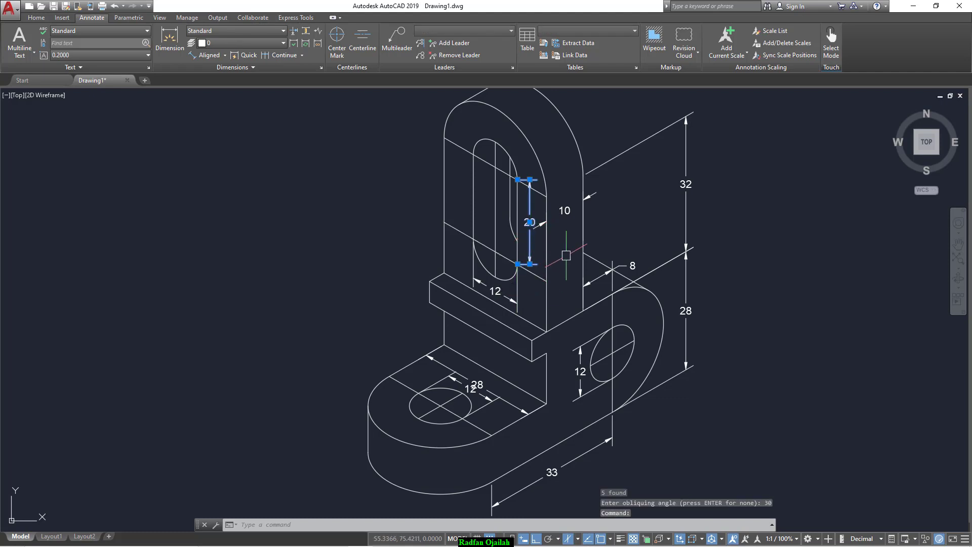
key("Escape")
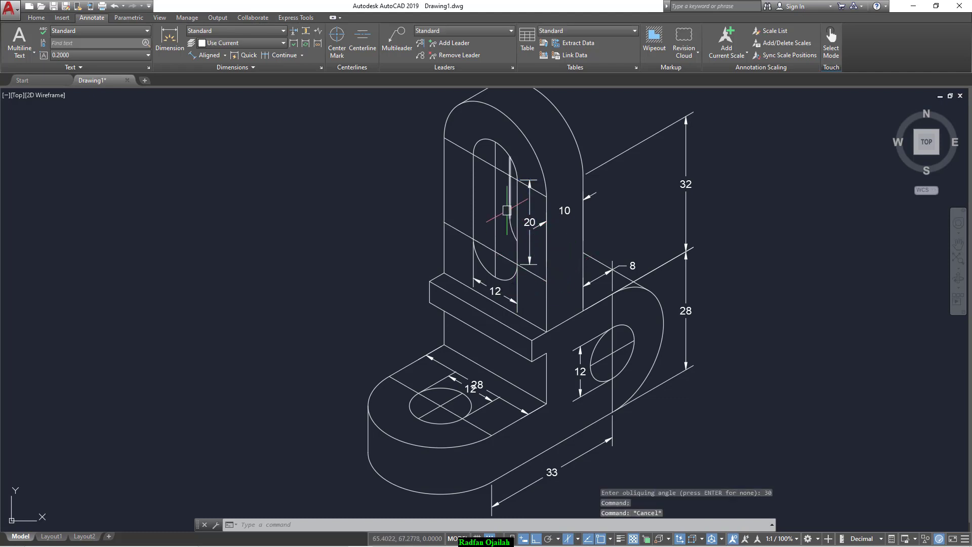
scroll(570, 267, "up", 2)
left_click(529, 238)
scroll(637, 268, "down", 2)
middle_click_drag(576, 217, 575, 214)
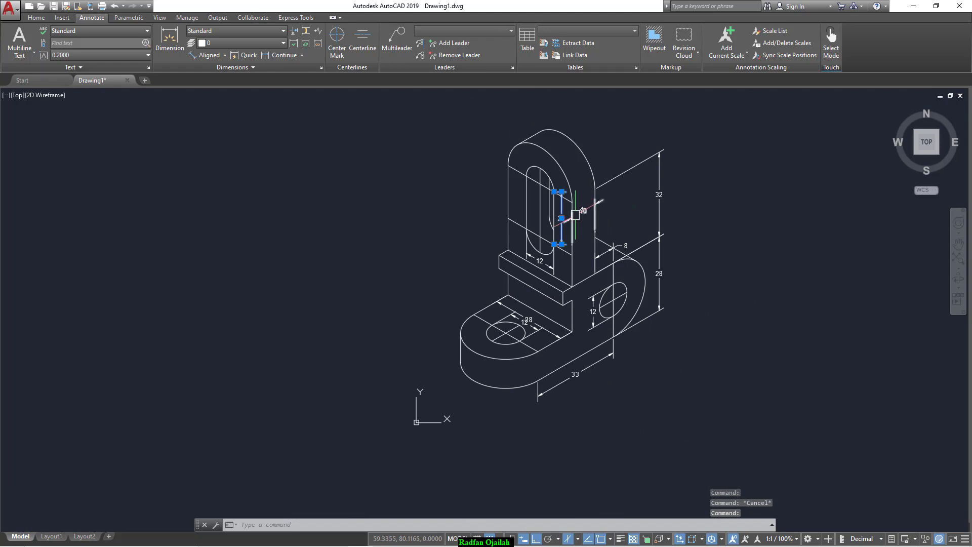
type("dimedit")
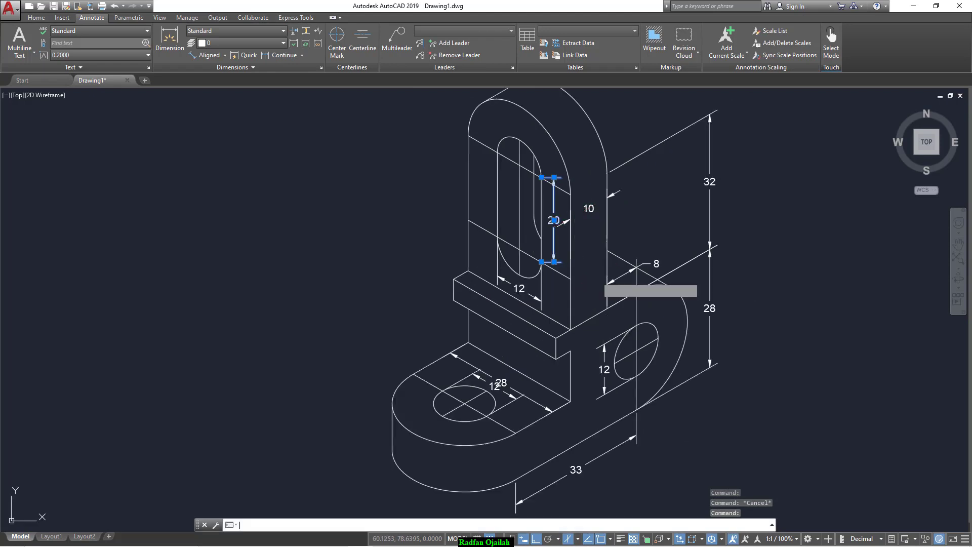
key("Return")
left_click(628, 333)
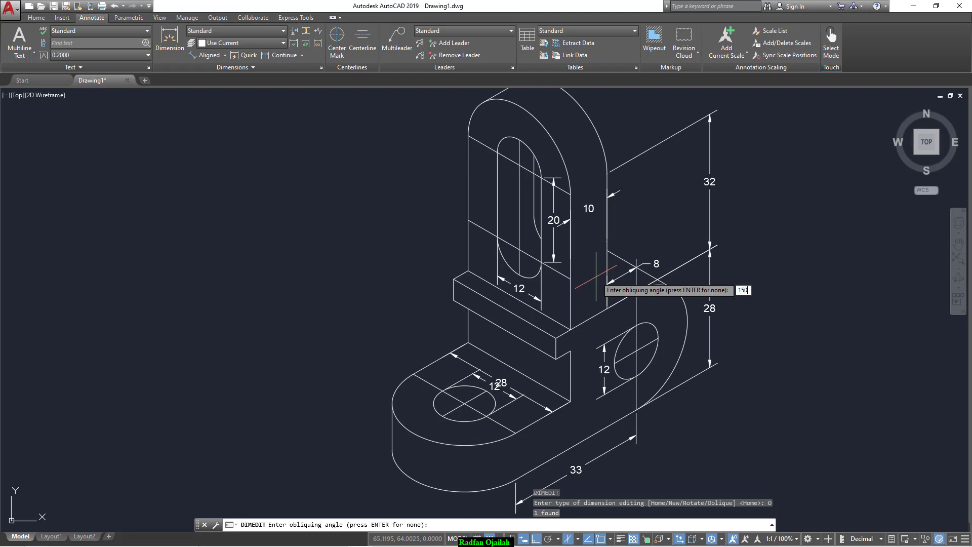
key("Return")
scroll(560, 220, "up", 2)
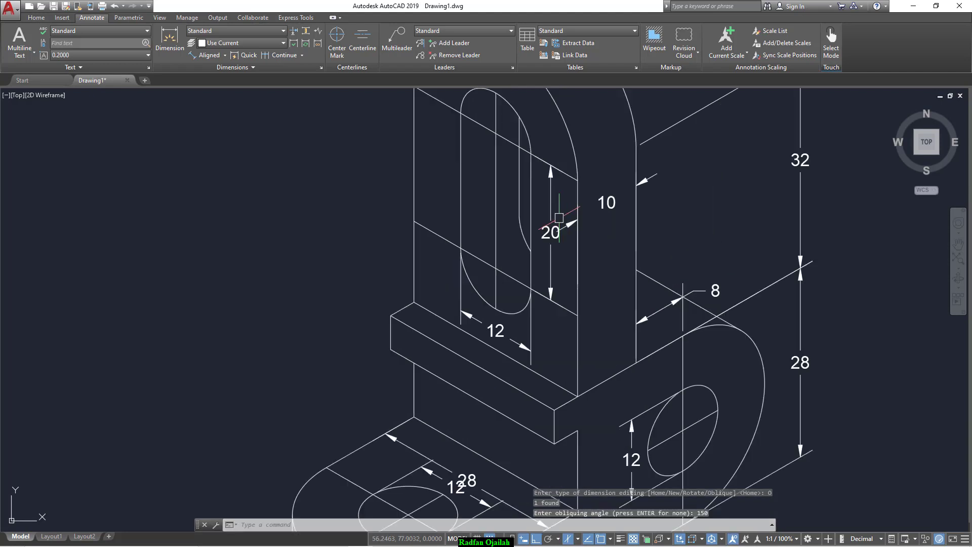
scroll(601, 251, "down", 2)
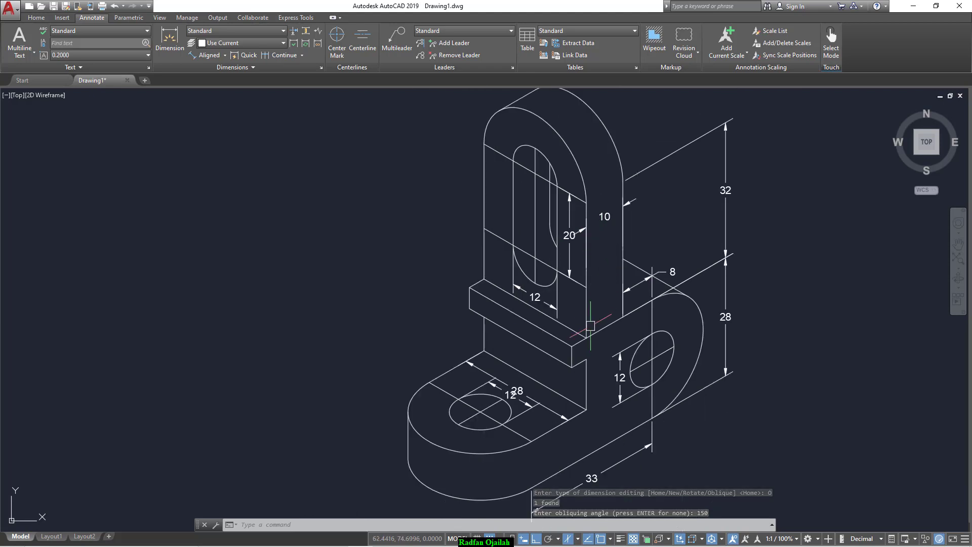
scroll(515, 386, "up", 5)
left_click(515, 430)
left_click(584, 467)
left_click(574, 467)
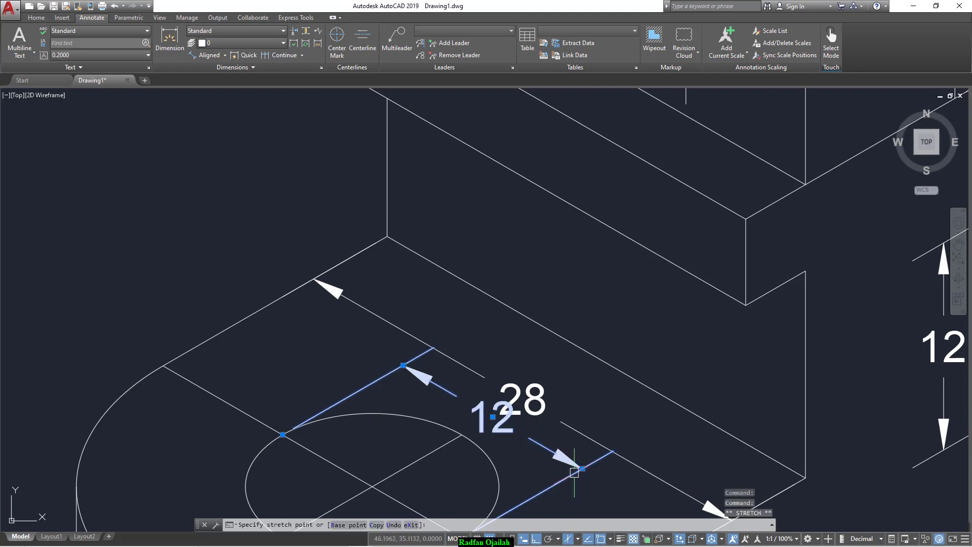
key("Escape")
key("Escape")
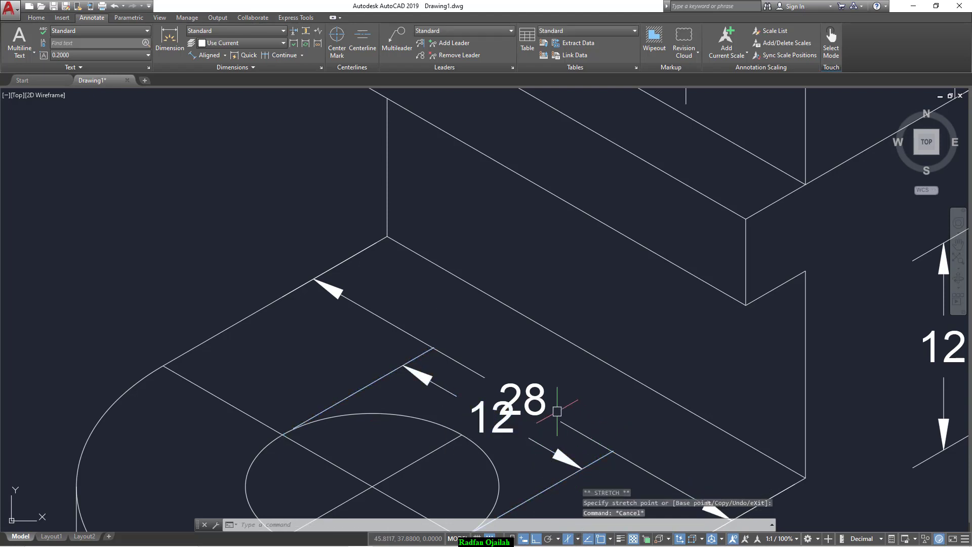
Shift the base's 28 dimension line slightly toward the foot of the upright, away from the 12 dimension
left_click(532, 393)
left_click(523, 398)
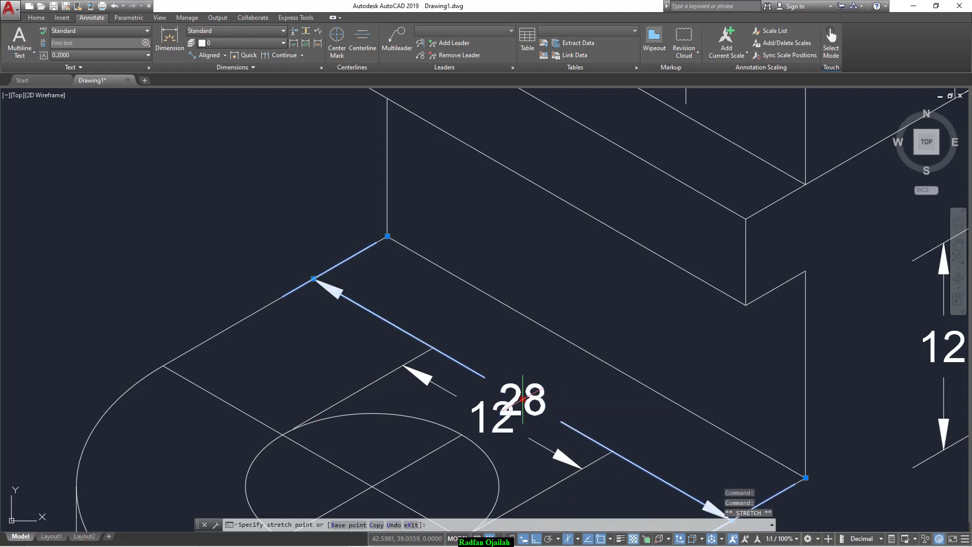
key("Escape")
scroll(461, 260, "down", 8)
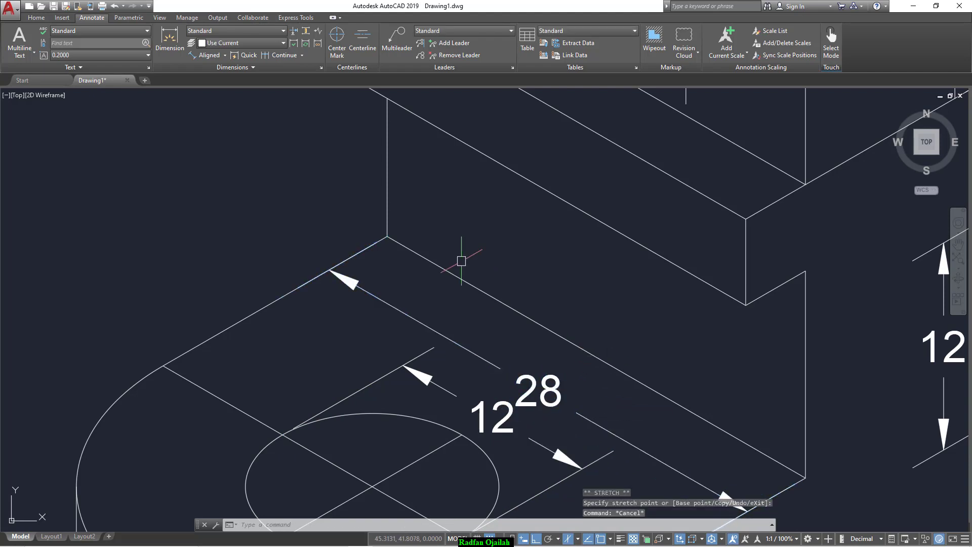
scroll(468, 248, "up", 2)
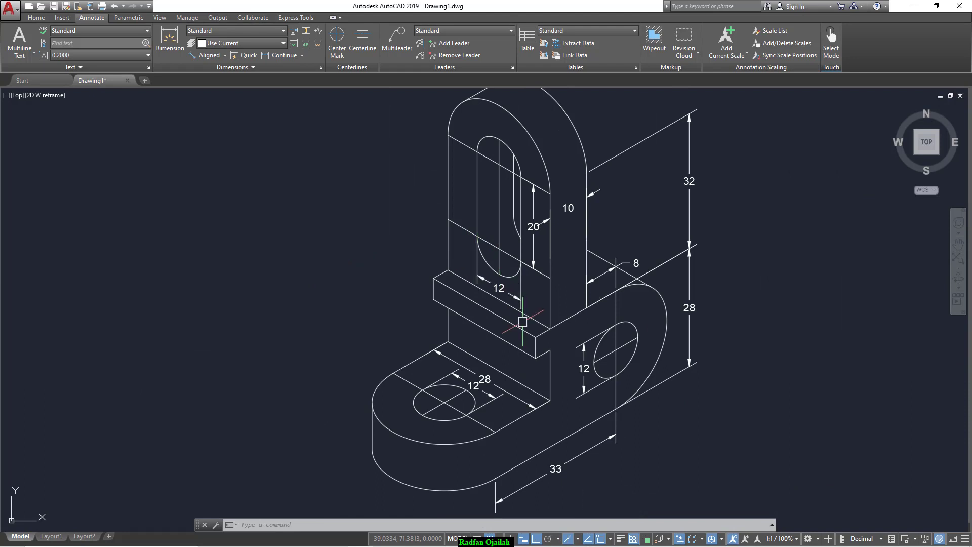
Undo the last trim and trim the panel's lower slanted centerline on both sides of the slot
key("ctrl+z")
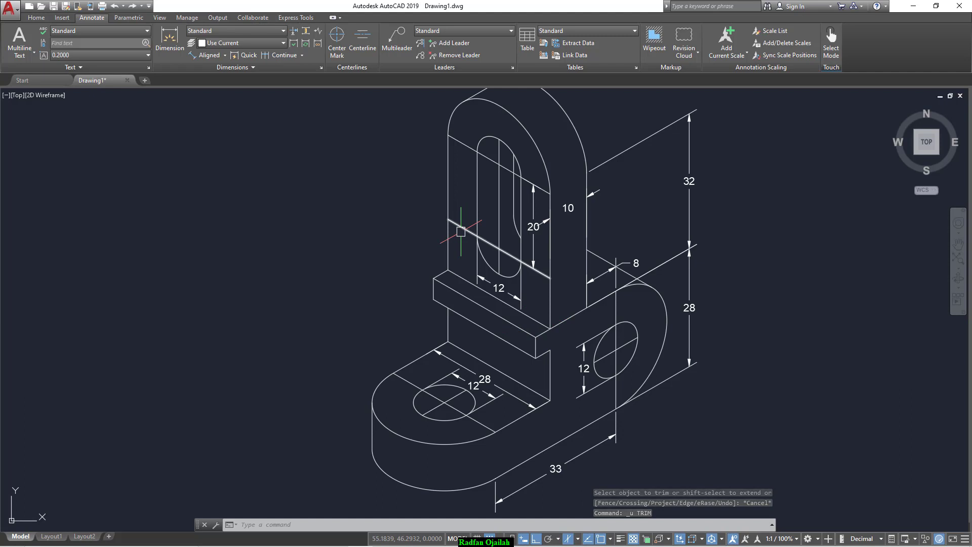
key("Return")
left_click(461, 231)
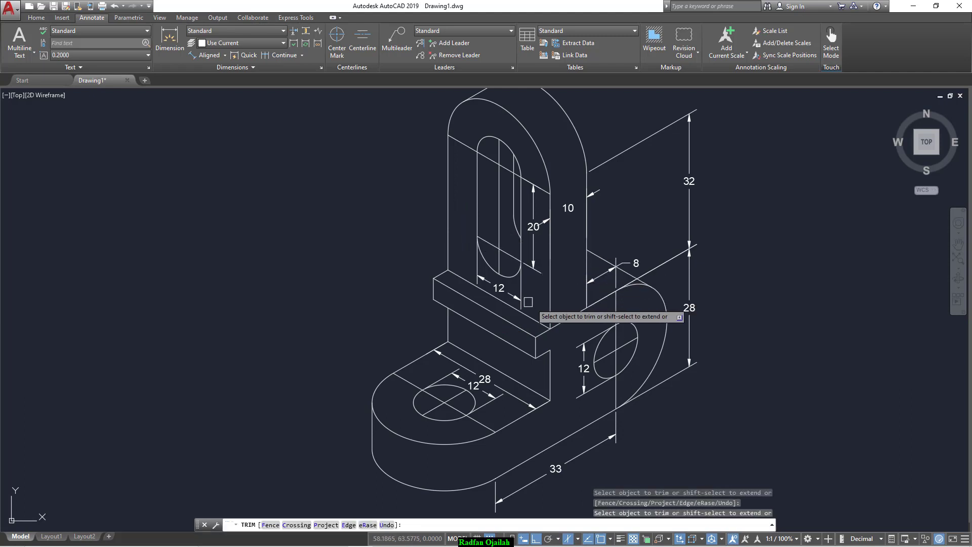
key("Escape")
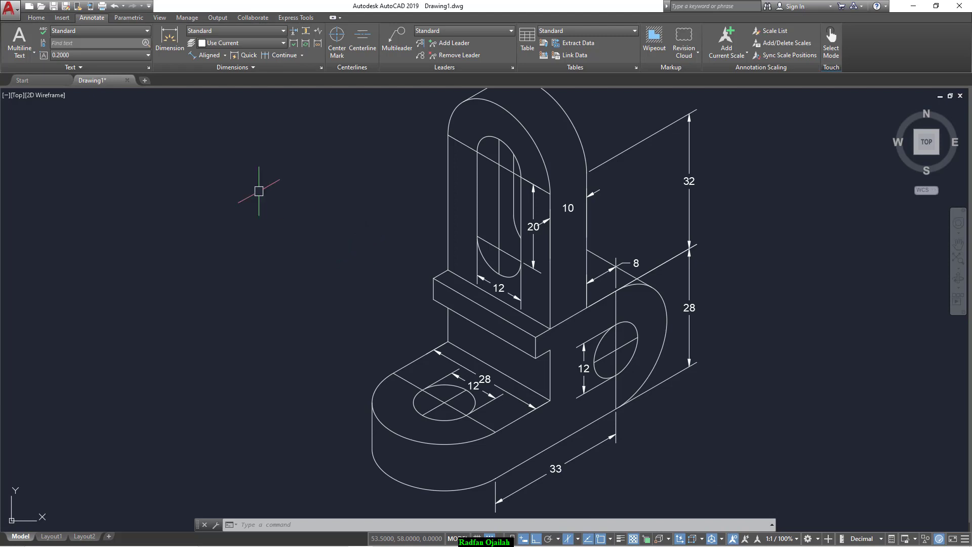
Create a new layer named Dimesions and set its color to green, index 90
left_click(36, 18)
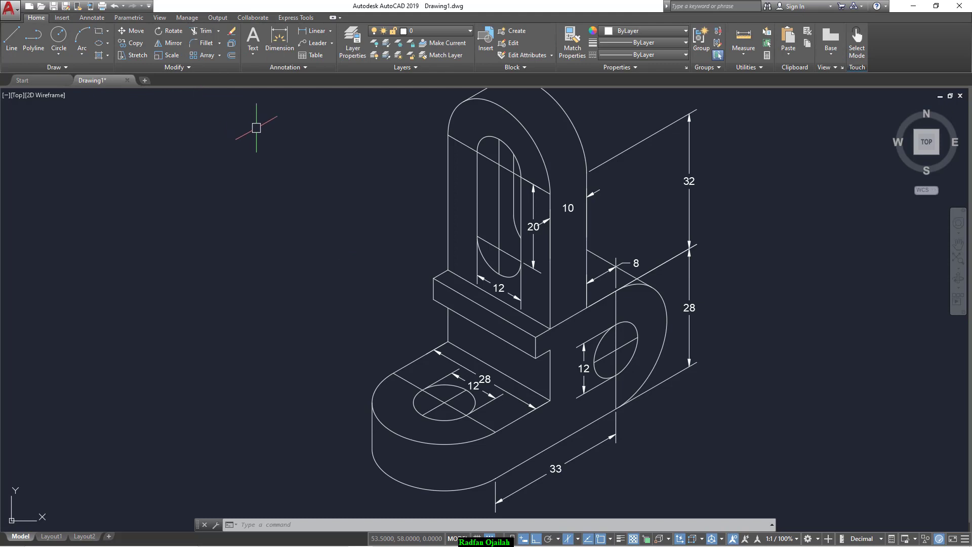
left_click(353, 43)
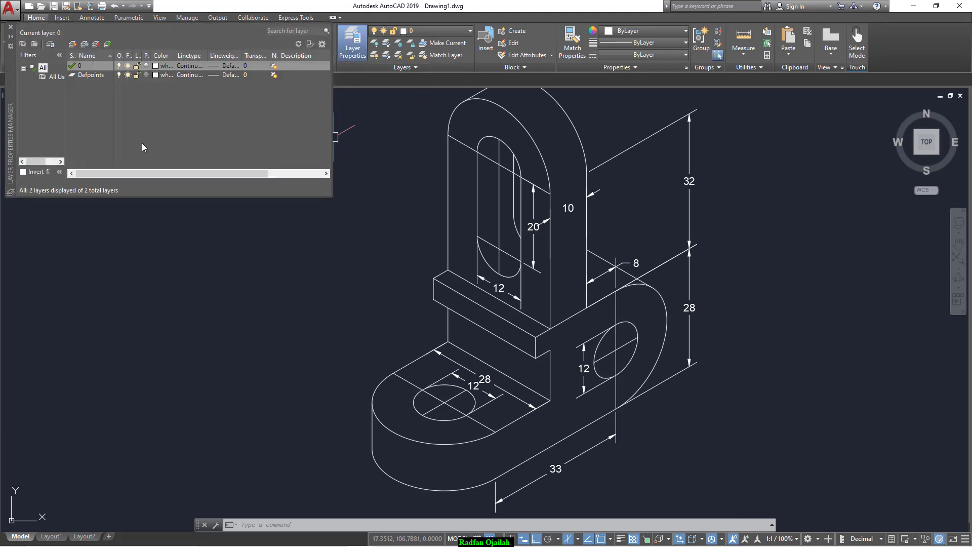
left_click(72, 44)
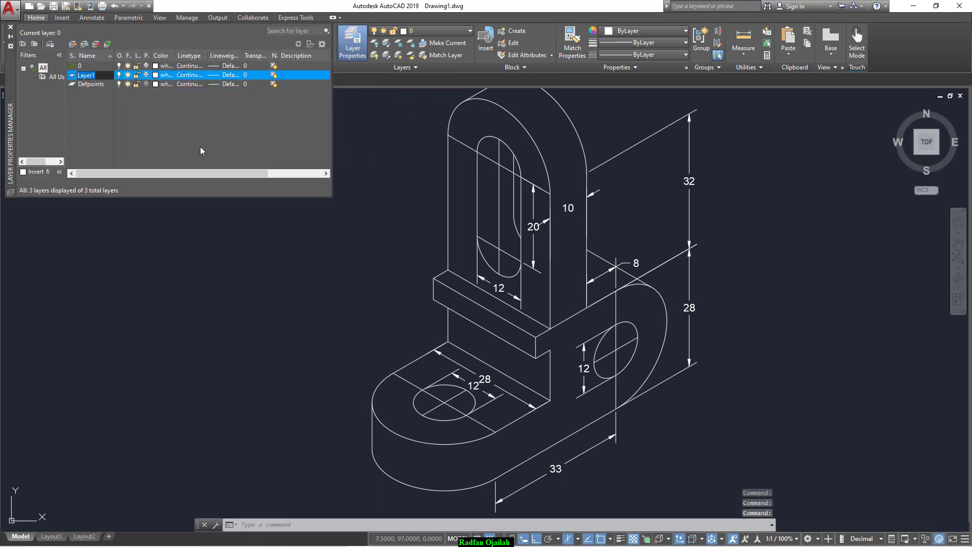
type("D")
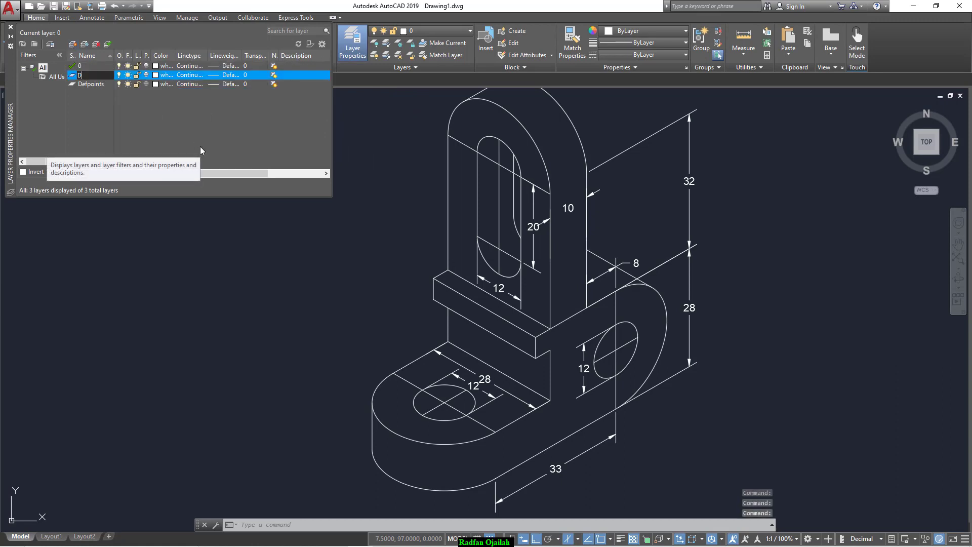
type("imesions")
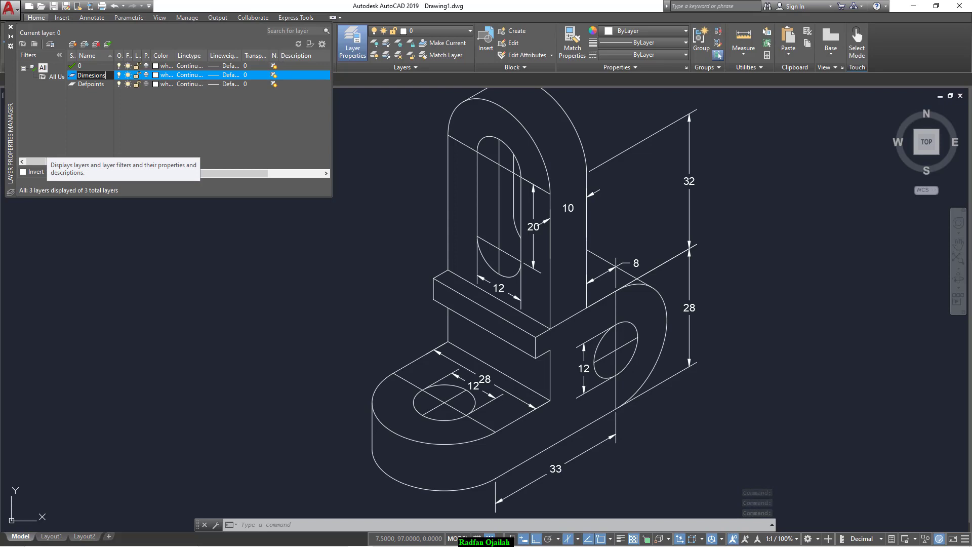
key("Return")
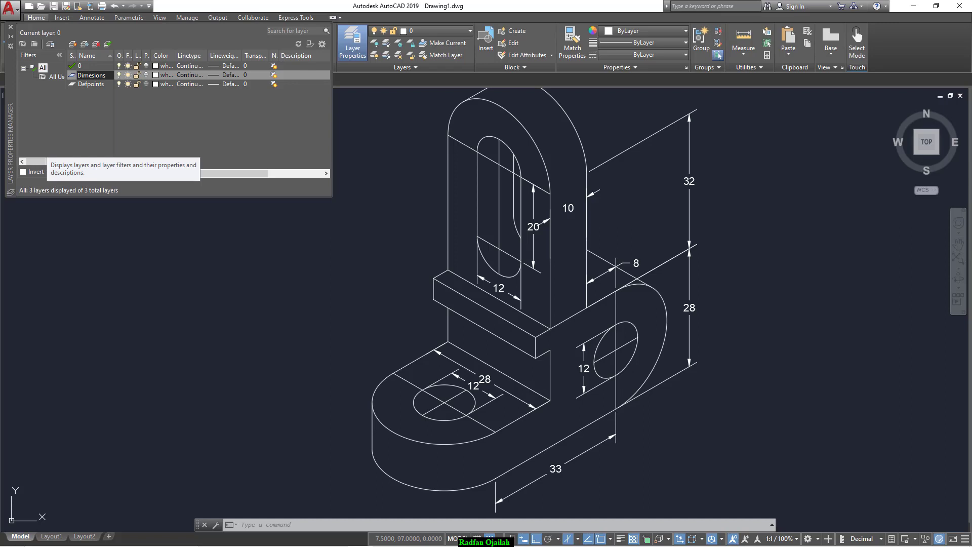
left_click(156, 76)
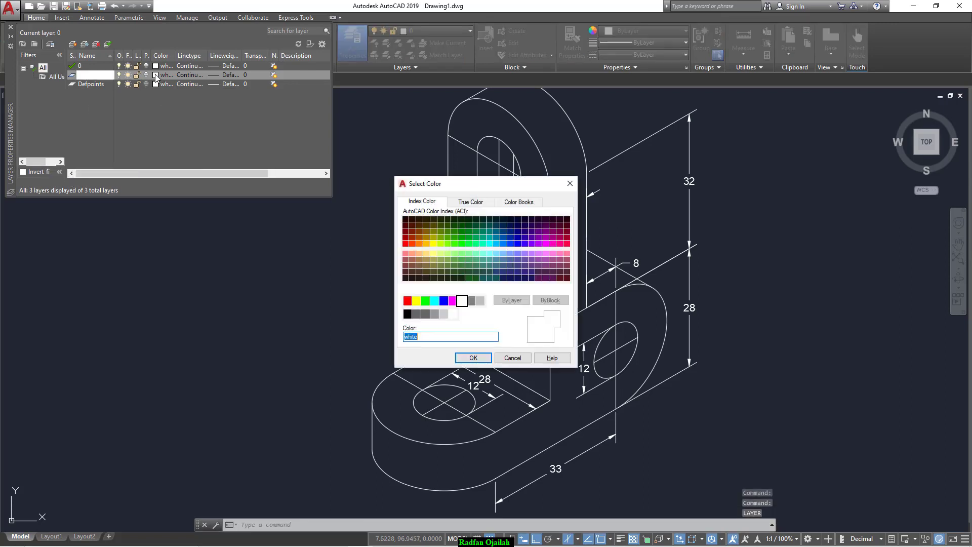
left_click(461, 243)
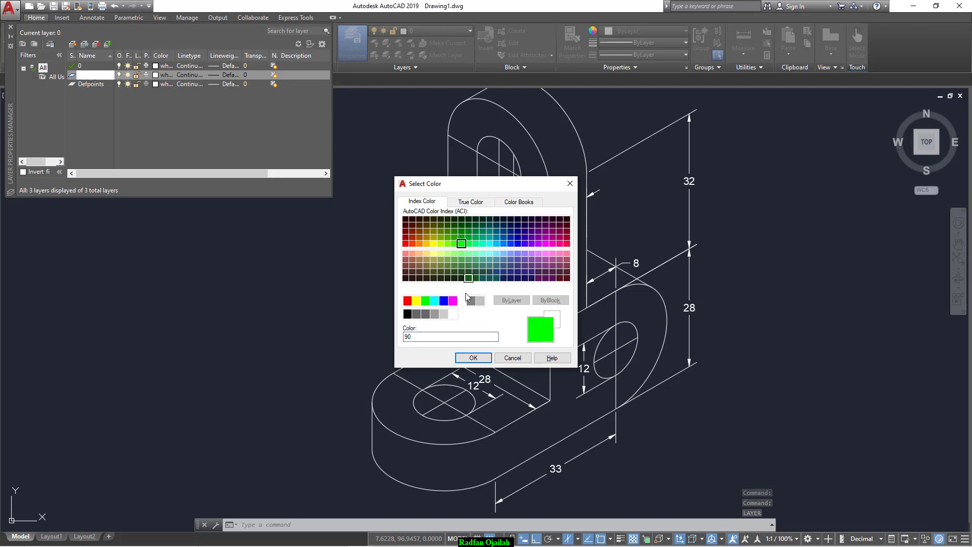
left_click(472, 357)
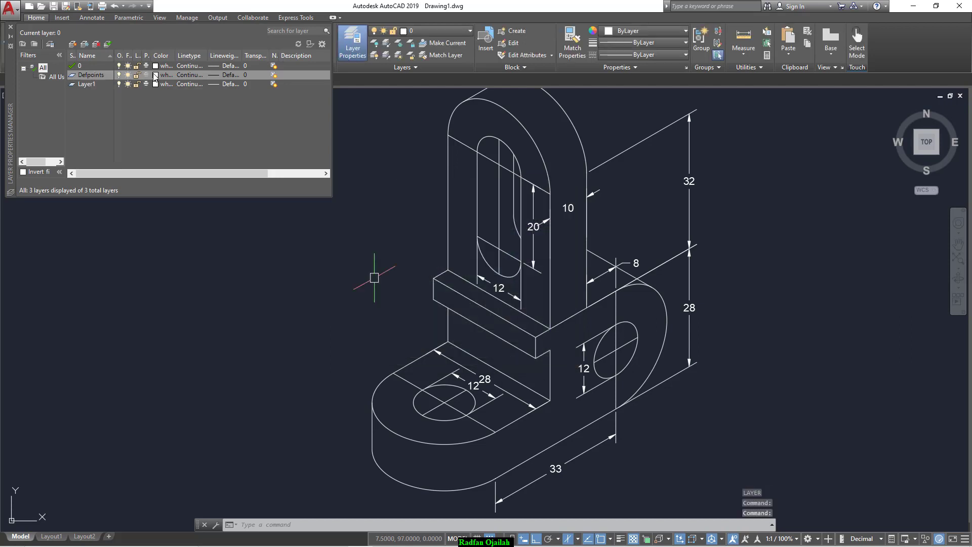
Create a new layer named center and set its color to yellow, index 50
left_click(72, 44)
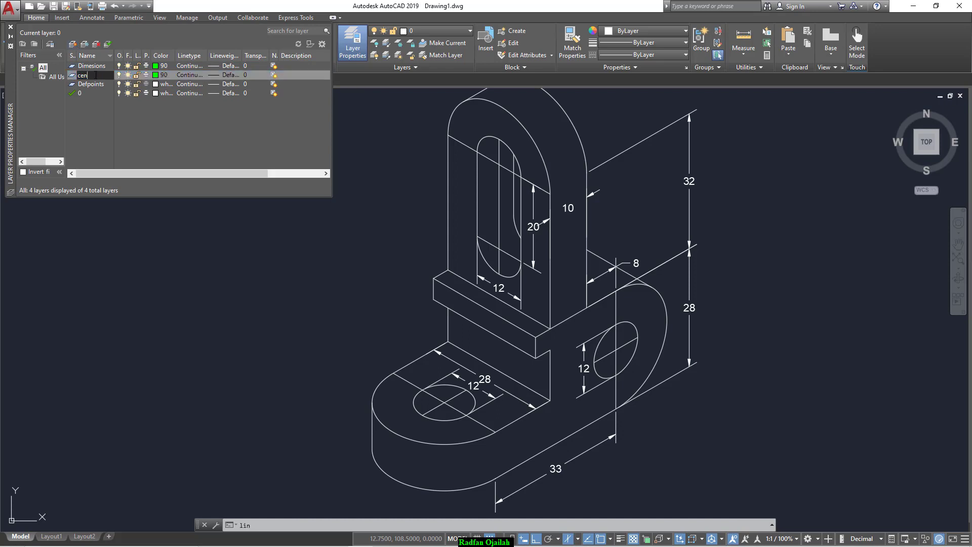
key("Return")
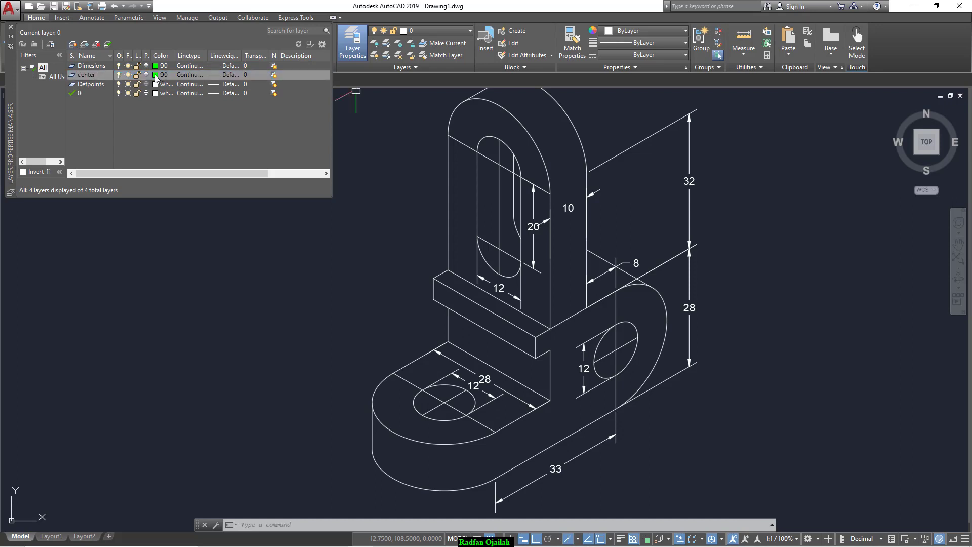
left_click(156, 76)
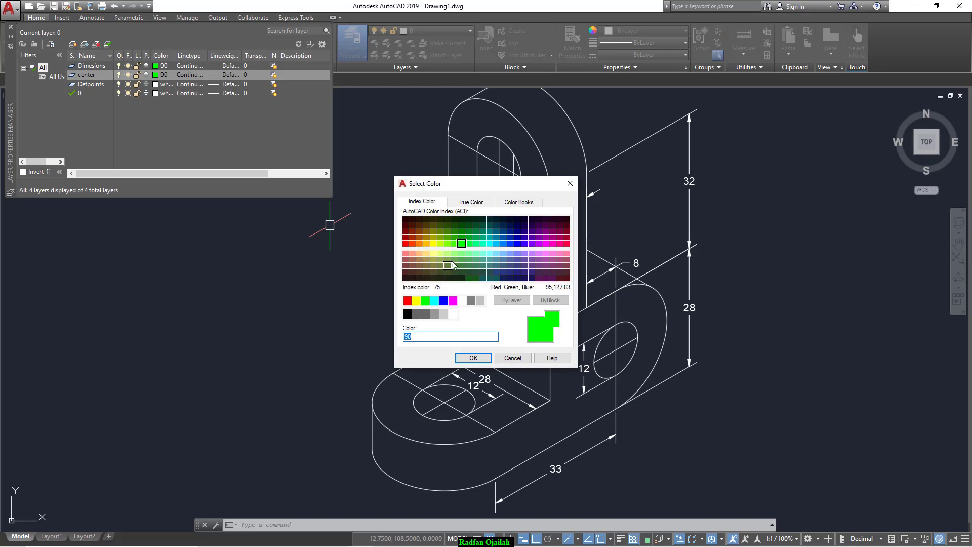
left_click(410, 245)
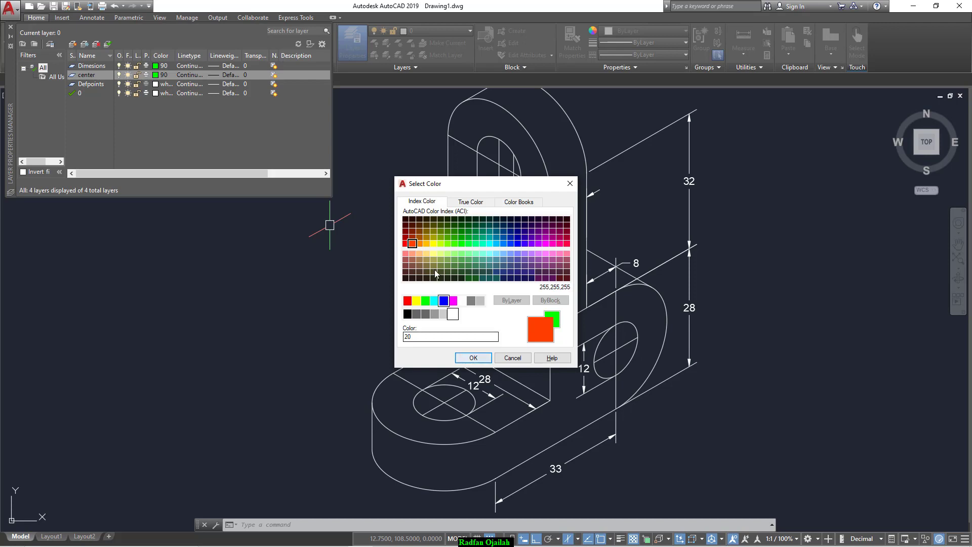
left_click(433, 244)
left_click(479, 360)
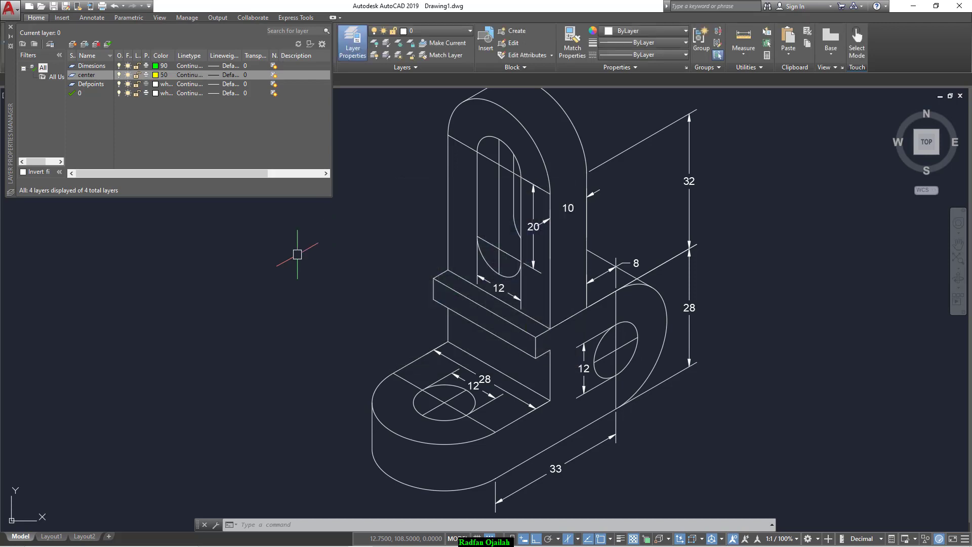
Load the CENTER linetype through the center layer's linetype selection and close the layer settings
left_click(11, 28)
left_click(352, 43)
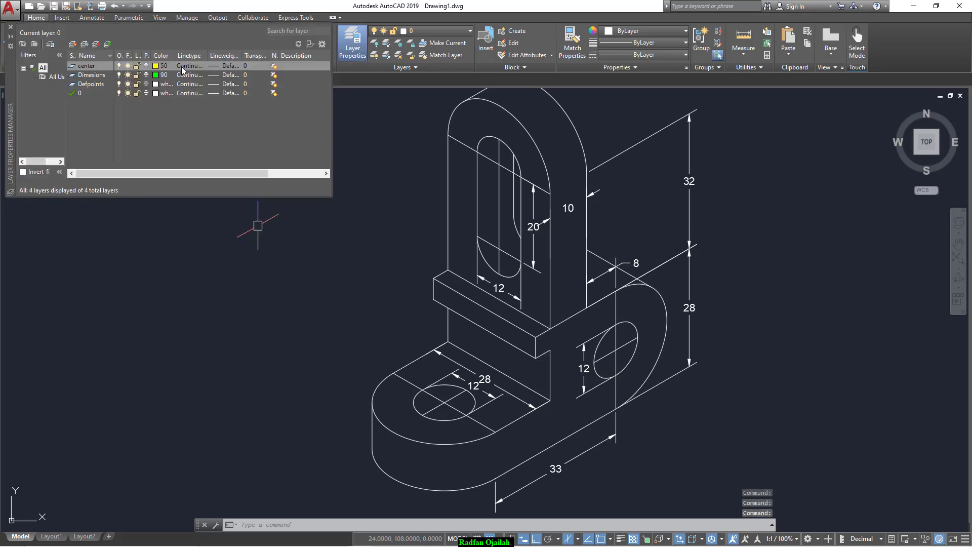
left_click(182, 66)
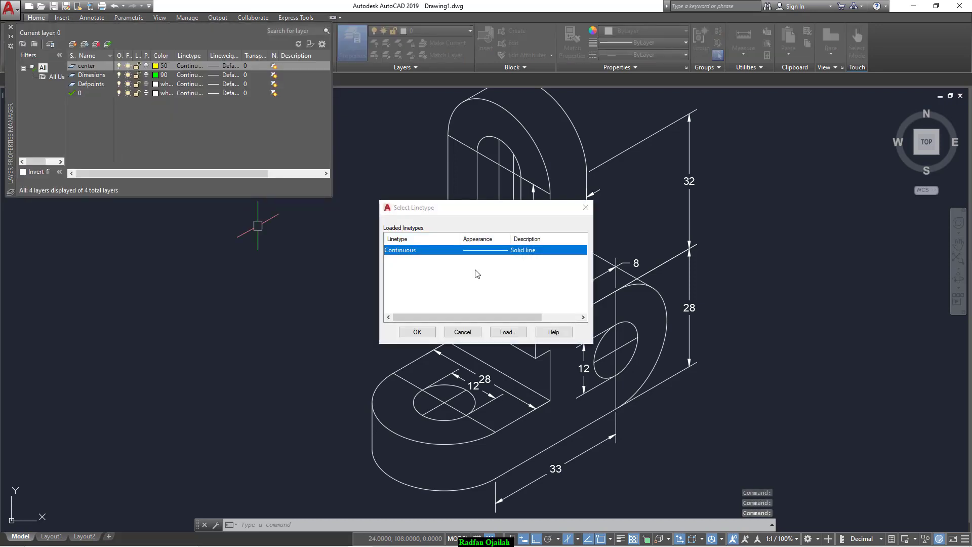
left_click(506, 332)
type("center")
left_click(583, 317)
left_click(583, 317)
left_click(582, 317)
left_click(583, 317)
left_click(582, 316)
left_click(400, 297)
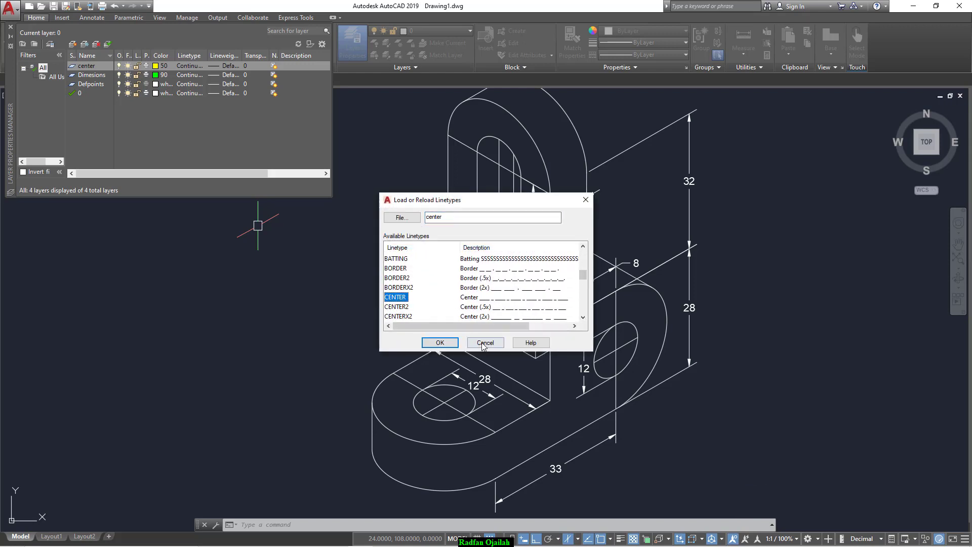
left_click(438, 345)
left_click(418, 332)
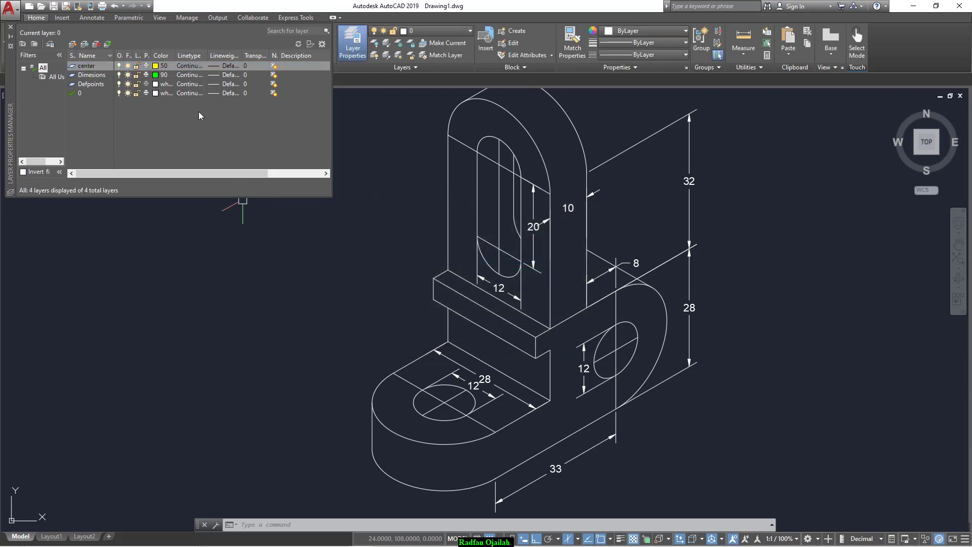
left_click(10, 27)
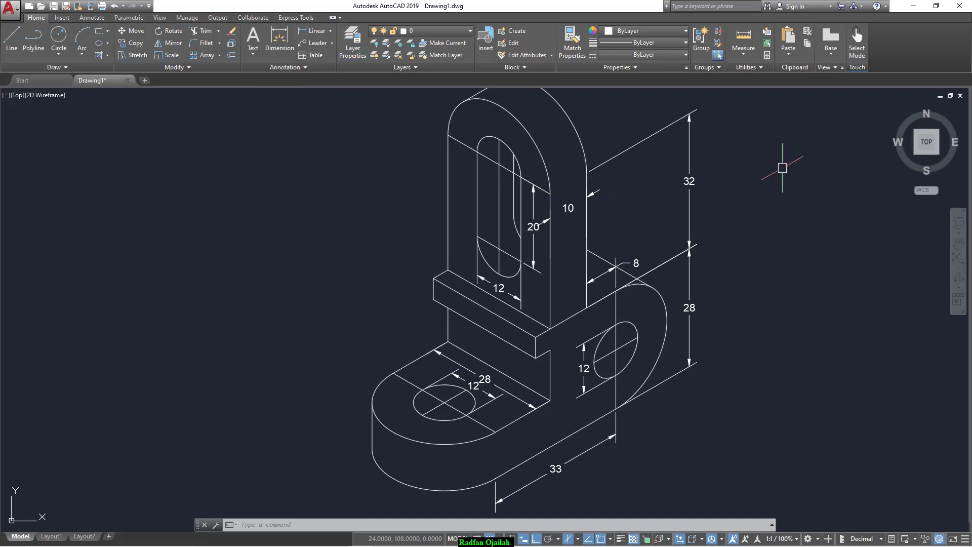
Select all the bracket's dimensions and move them to the Dimesions layer
mouse_move(748, 148)
left_mouse_down()
mouse_move(635, 206)
mouse_move(677, 223)
left_mouse_up()
left_click_drag(739, 260, 676, 292)
mouse_move(616, 333)
left_mouse_down()
mouse_move(580, 352)
mouse_move(597, 324)
left_mouse_up()
left_click(627, 263)
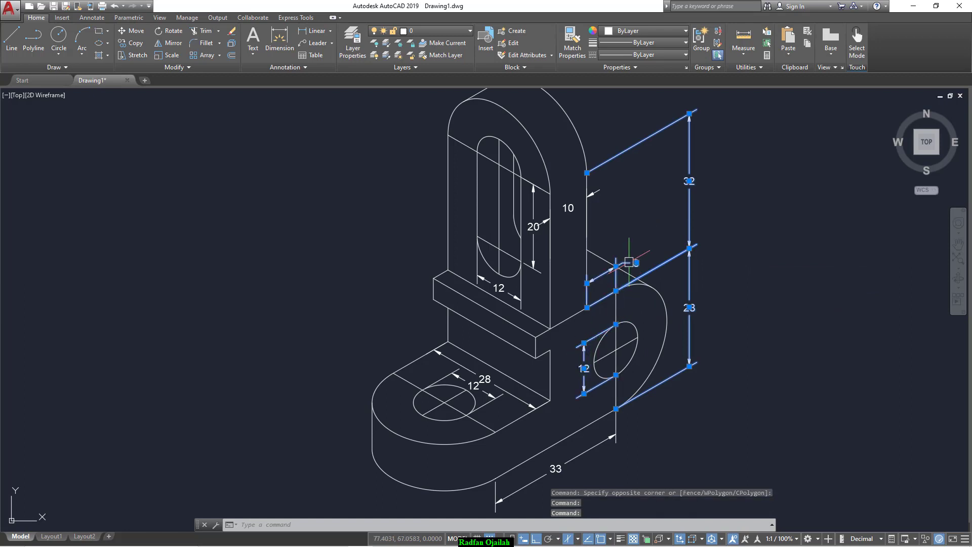
left_click(568, 208)
left_click(533, 192)
left_click(532, 191)
left_click(499, 287)
left_click(473, 385)
left_click(486, 377)
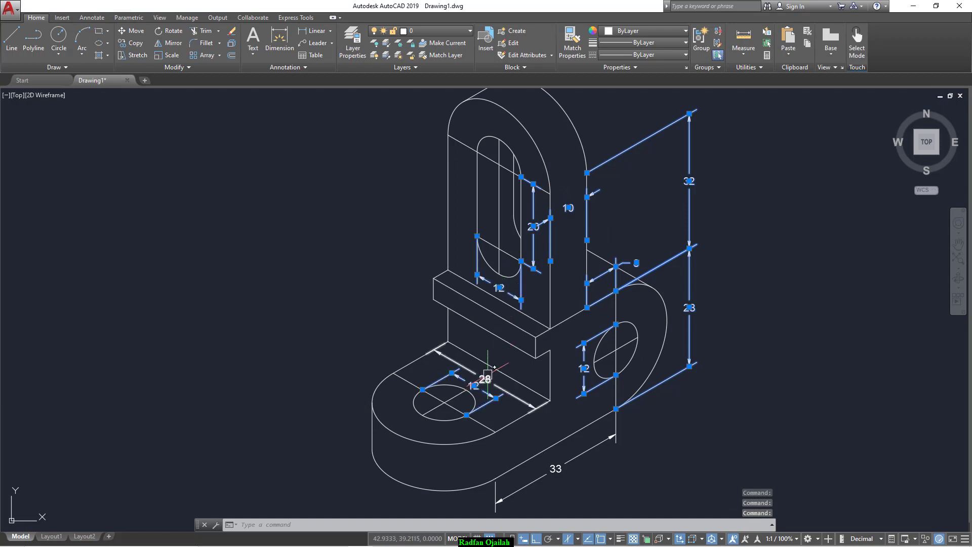
left_click(556, 469)
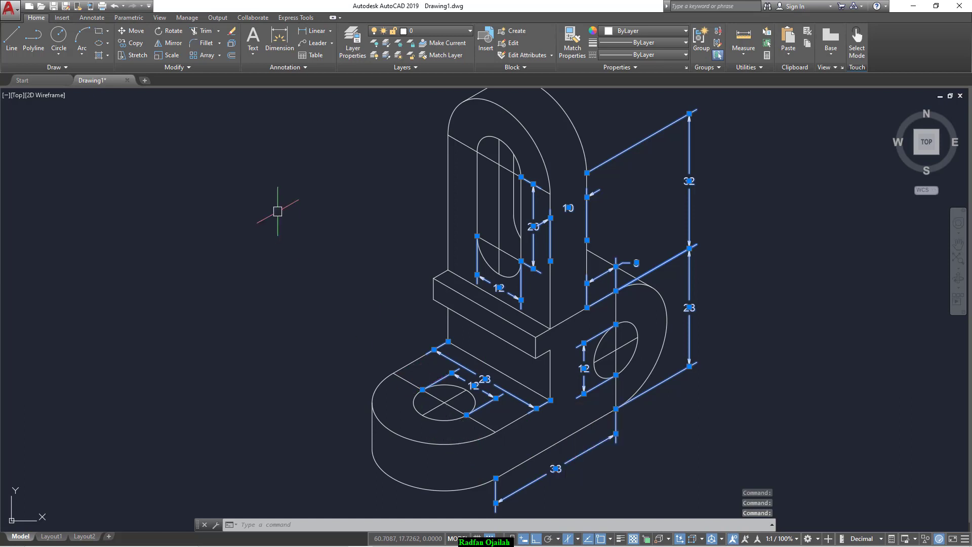
left_click(434, 30)
left_click(437, 79)
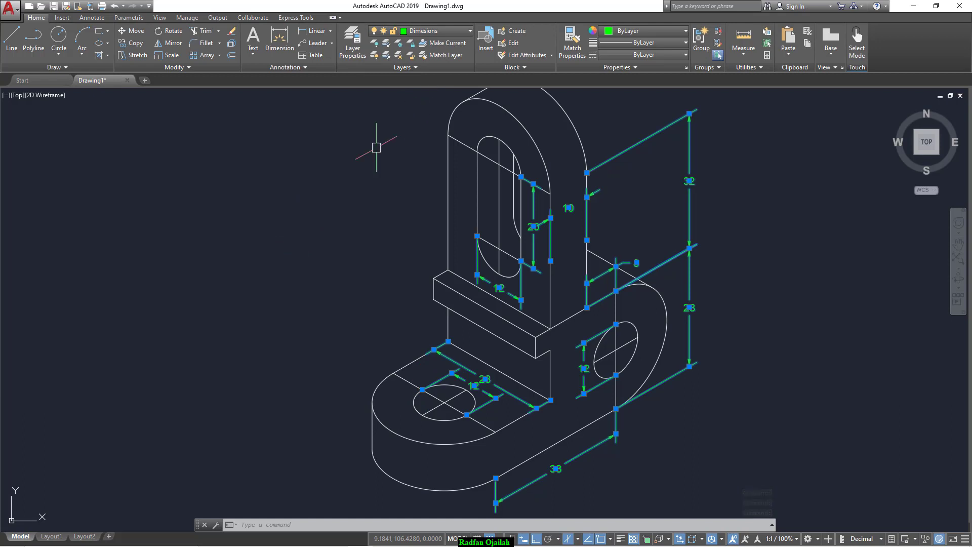
left_click(333, 205)
key("Escape")
key("Escape")
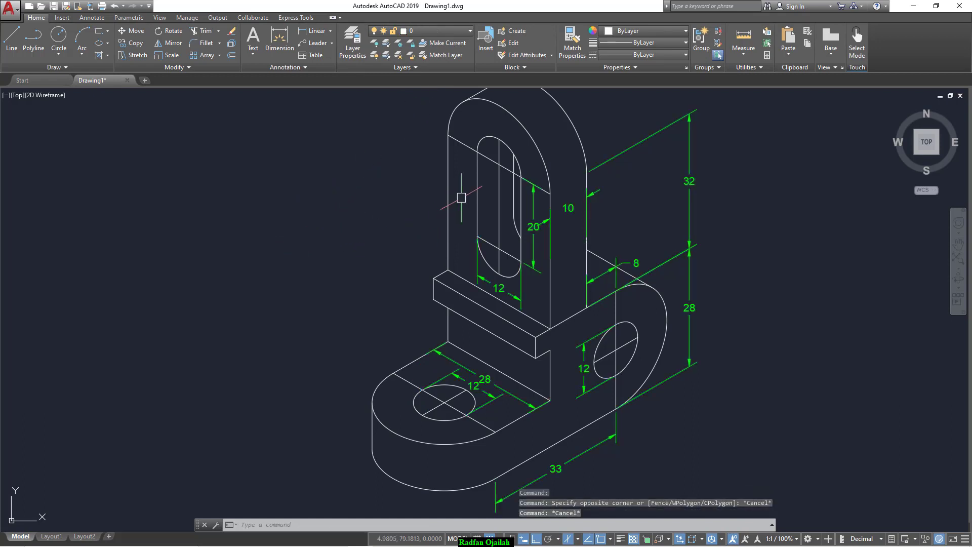
Move the centerlines of the upright slot, the base hole and the side hole to the center layer
left_click(485, 156)
left_click(498, 155)
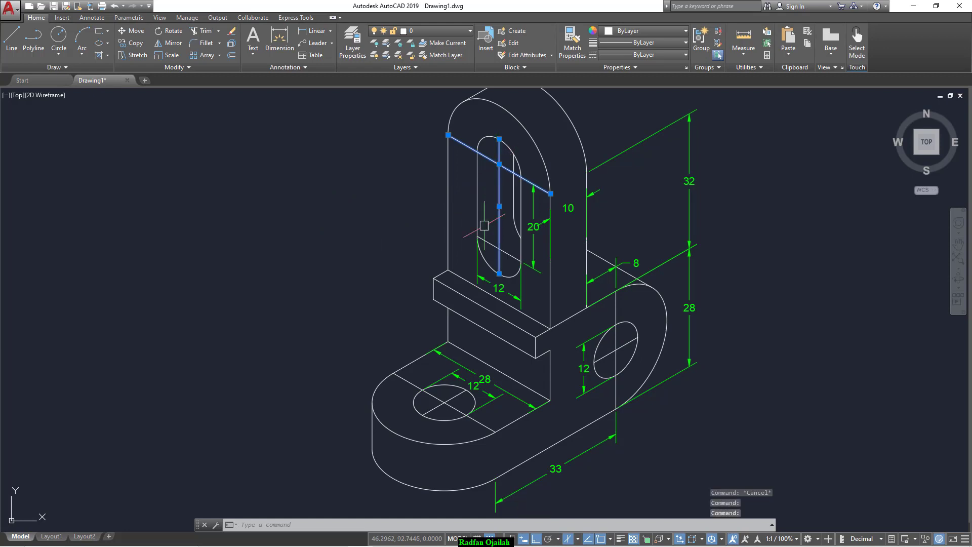
left_click(486, 240)
left_click(447, 403)
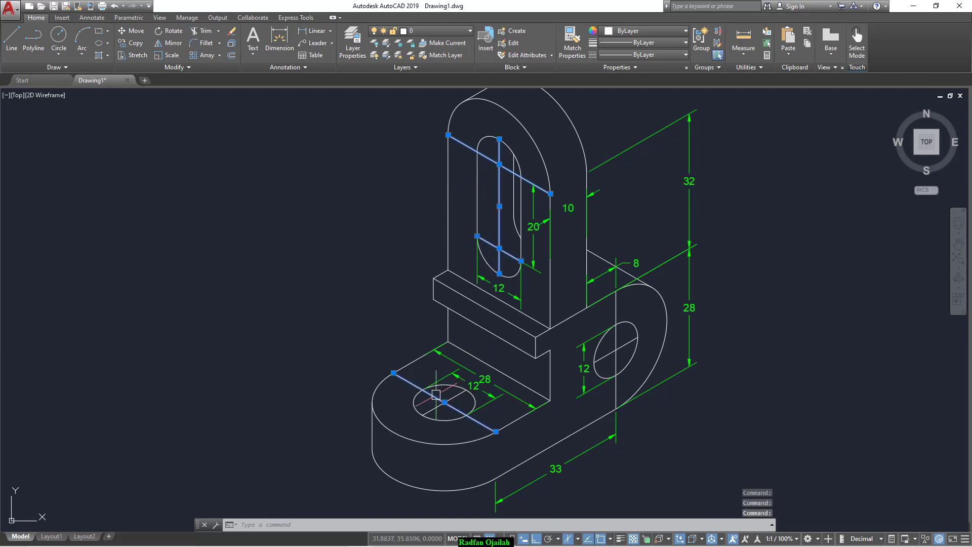
left_click(452, 398)
left_click(615, 351)
left_click(615, 338)
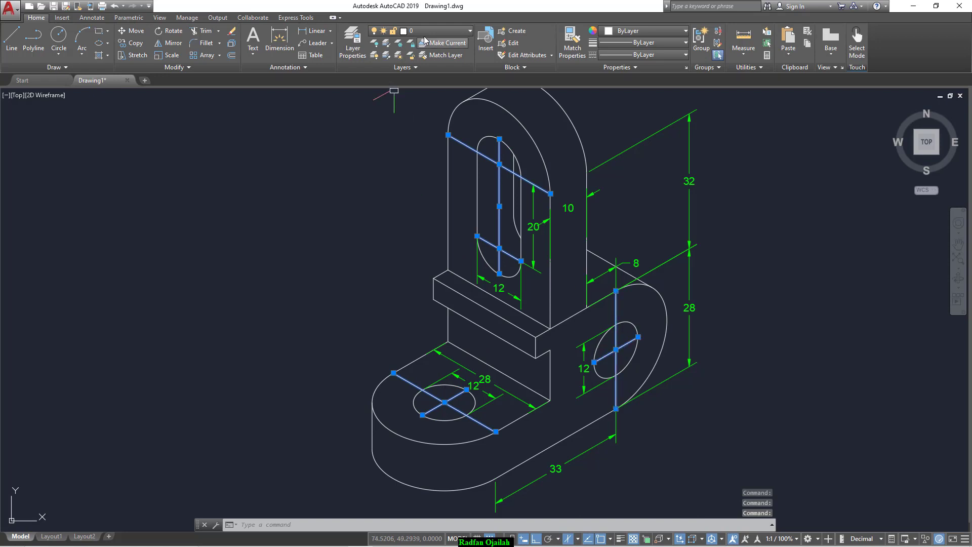
left_click(425, 33)
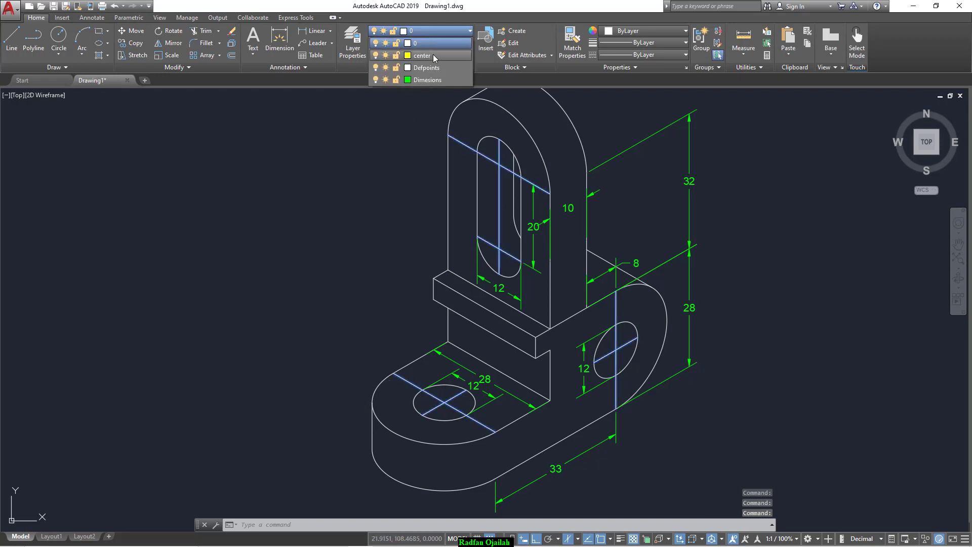
left_click(433, 53)
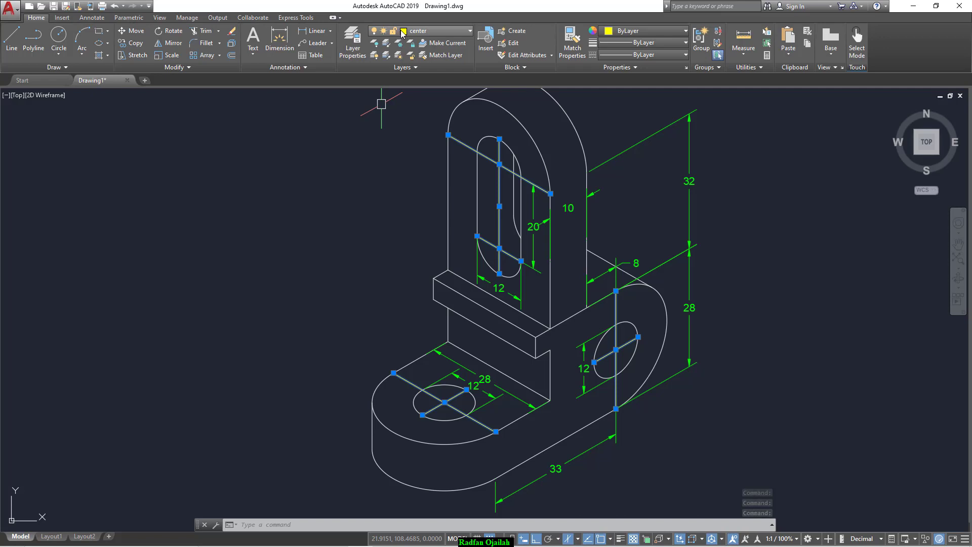
Change the center layer's color to orange-red, index 20, and clear the selection
left_click(404, 33)
left_click(411, 57)
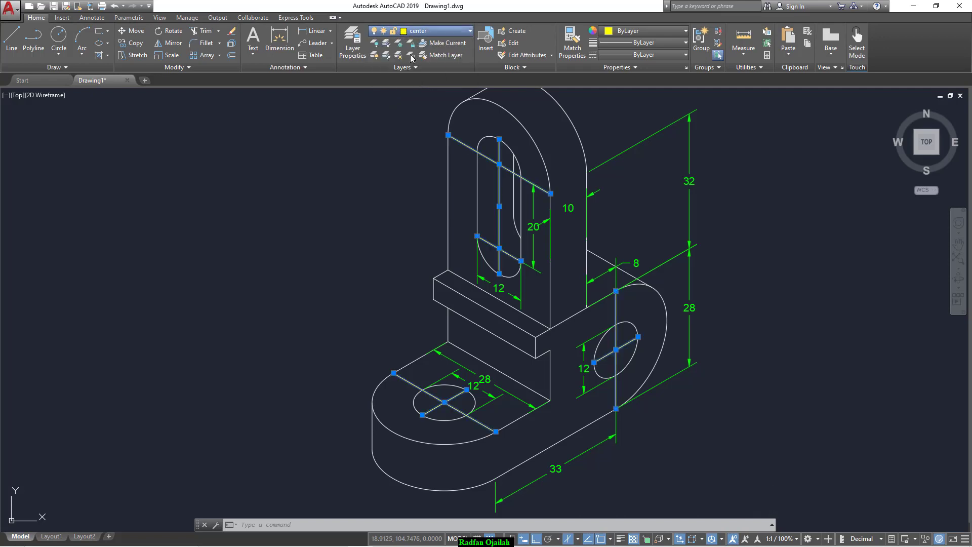
left_click(412, 243)
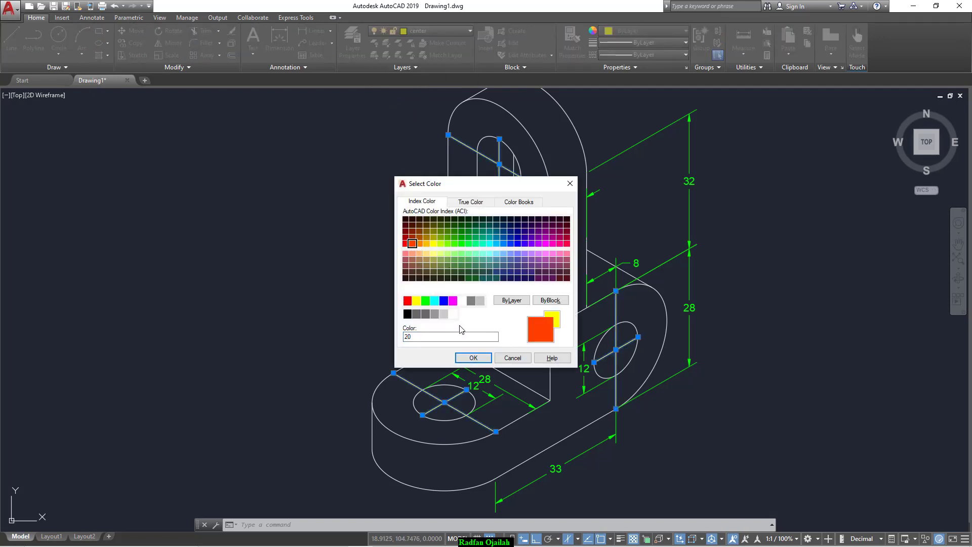
left_click(472, 357)
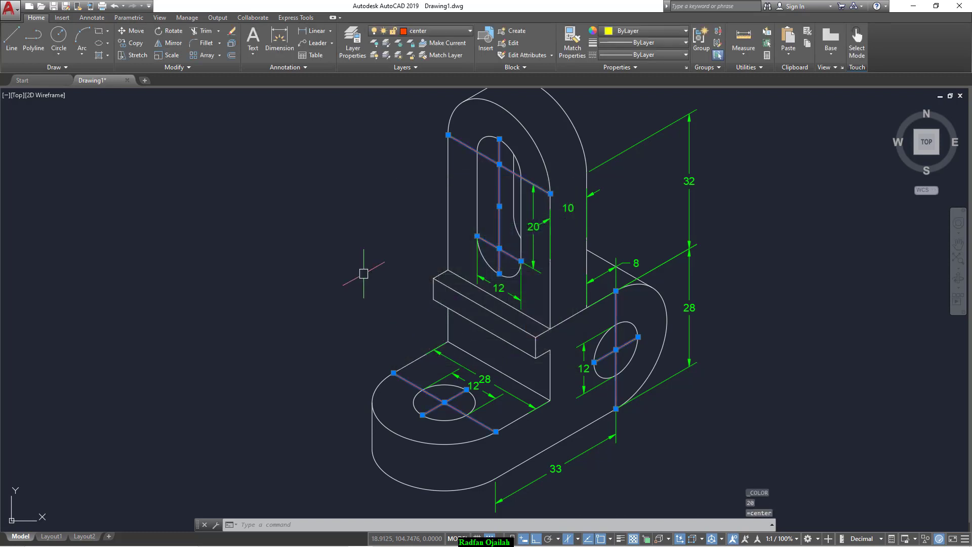
key("Escape")
Assign the loaded CENTER linetype to the center layer
left_click(353, 40)
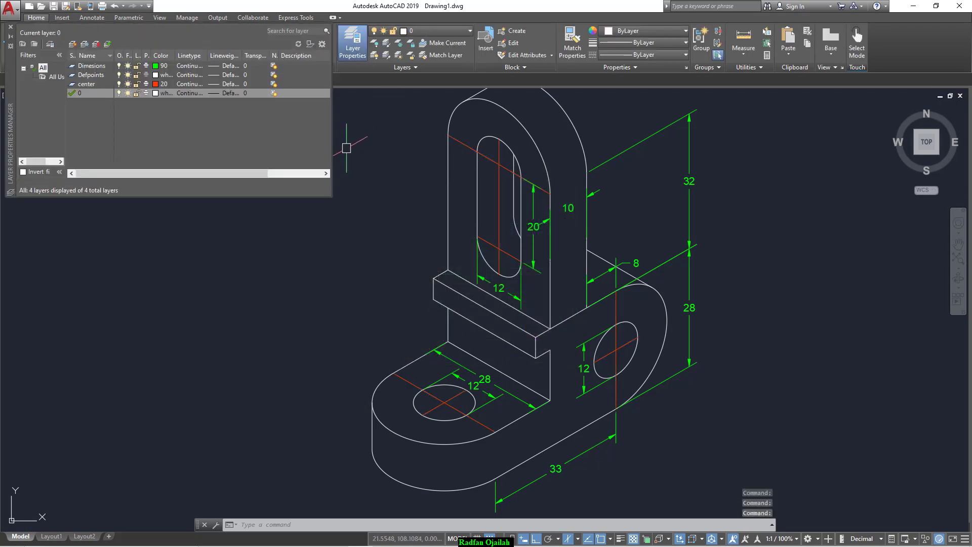
left_click(189, 83)
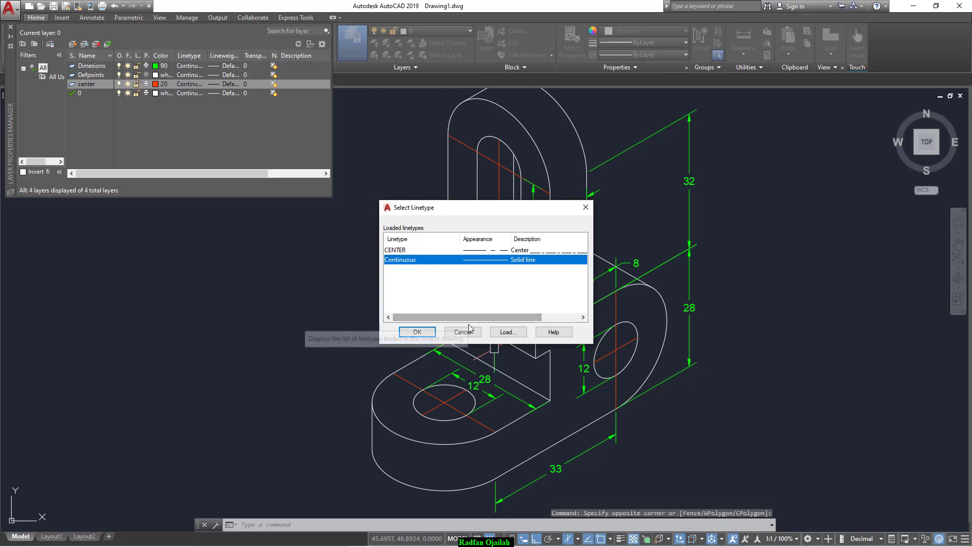
left_click(472, 251)
left_click(417, 332)
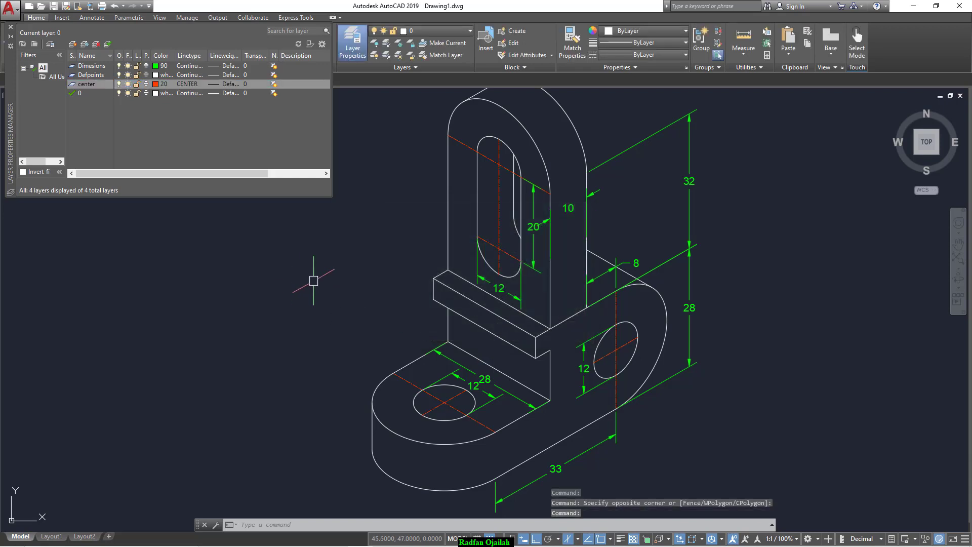
left_click(321, 296)
left_click(260, 340)
key("Escape")
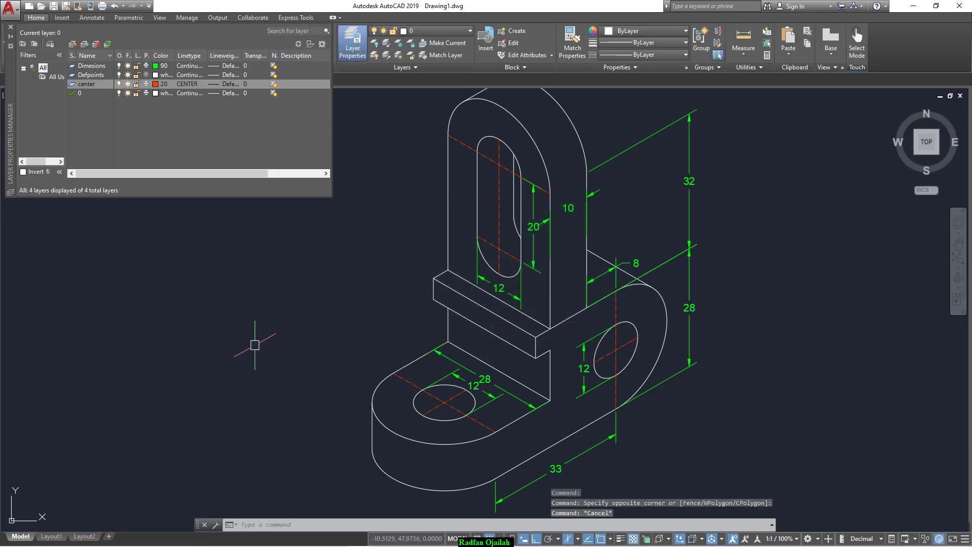